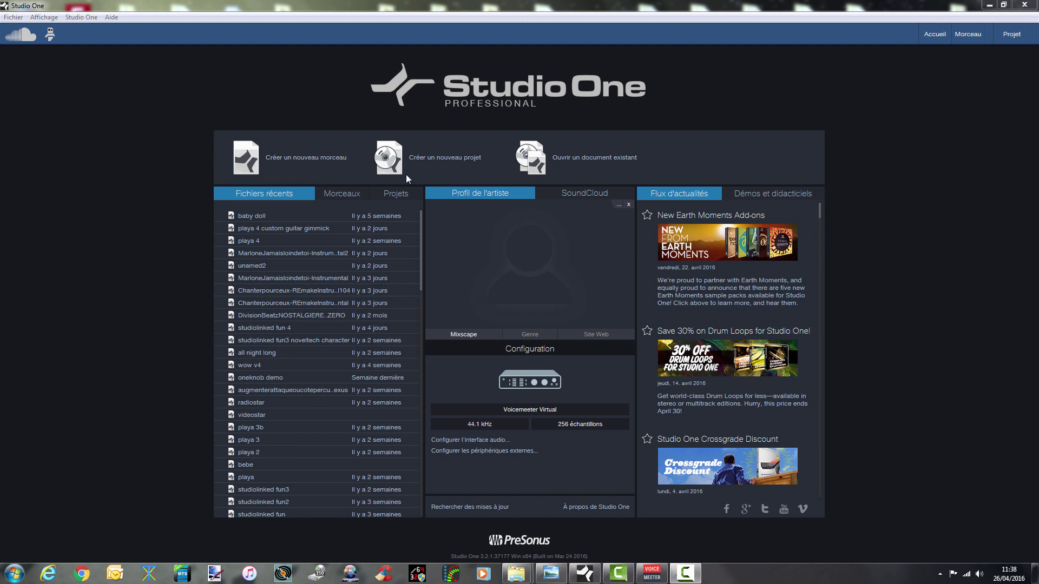
# Create a new song with the default settings
pyautogui.click(345, 169)
pyautogui.press('Return')
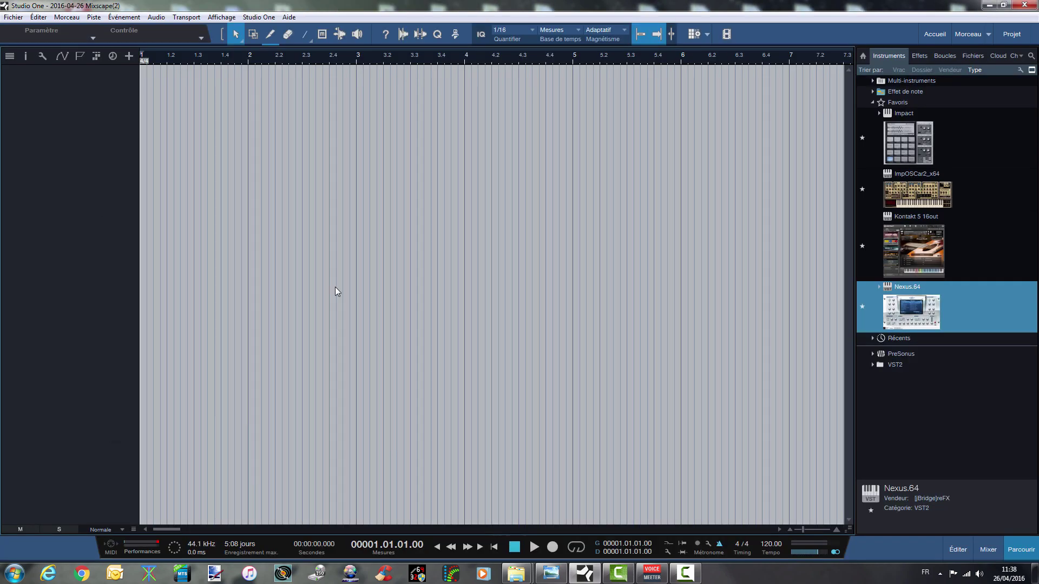
pyautogui.click(593, 208)
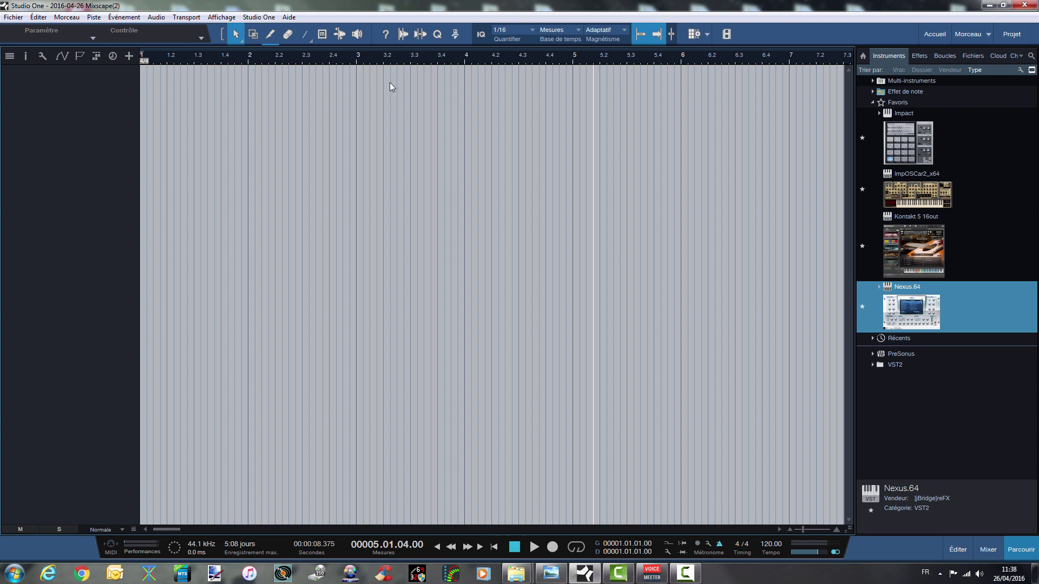
pyautogui.click(650, 208)
pyautogui.moveTo(337, 61); pyautogui.dragTo(224, 43)
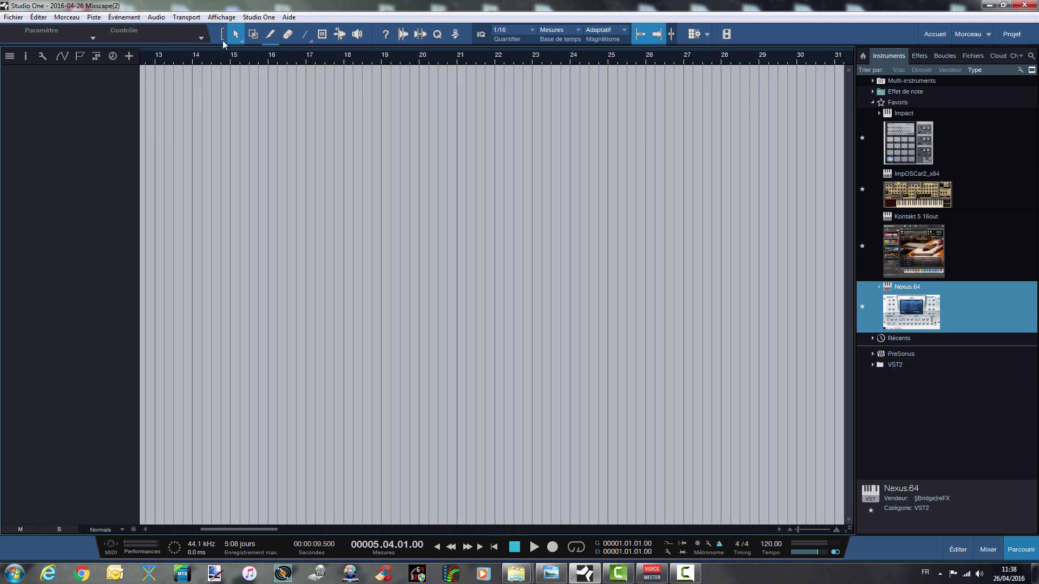
pyautogui.moveTo(320, 61); pyautogui.dragTo(669, 58)
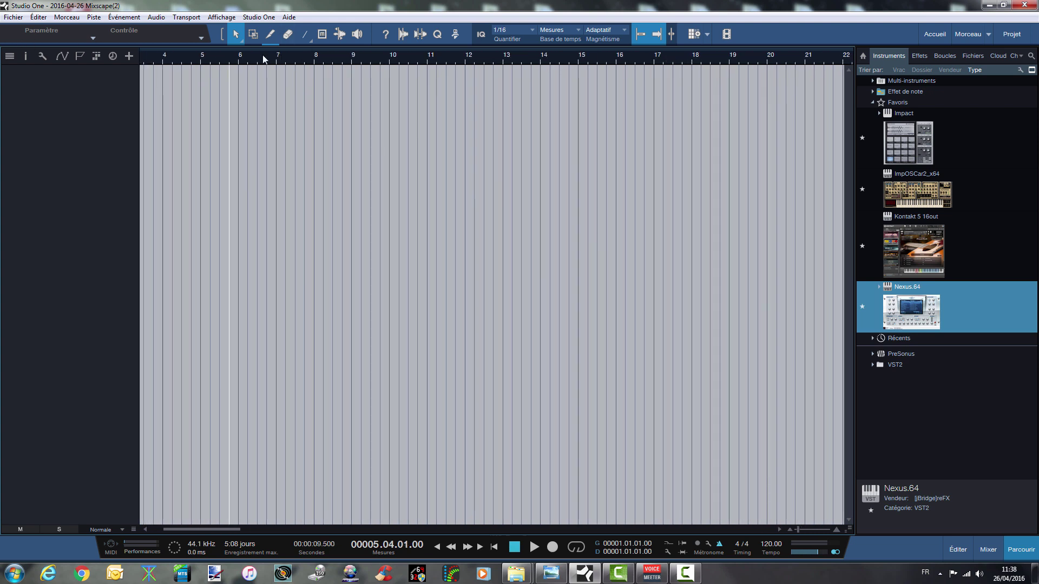
pyautogui.moveTo(264, 59); pyautogui.dragTo(395, 65)
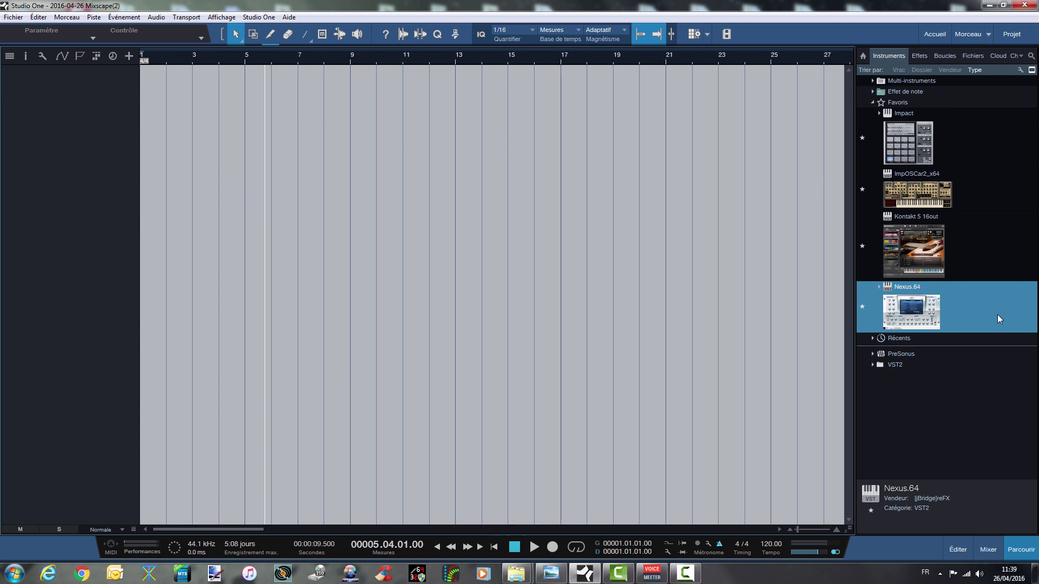
pyautogui.click(773, 308)
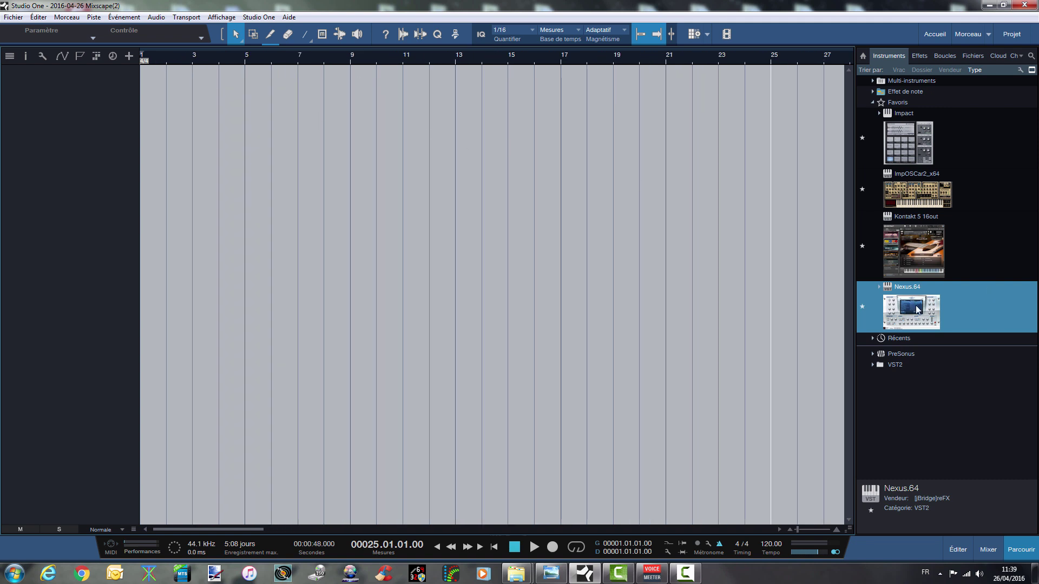
# Browse the ELECTRO sample files, collapse VEC5 Drumloops, and expand the VEC5 Clubby Kicks folder under VEC5 Bassdrums
pyautogui.click(973, 55)
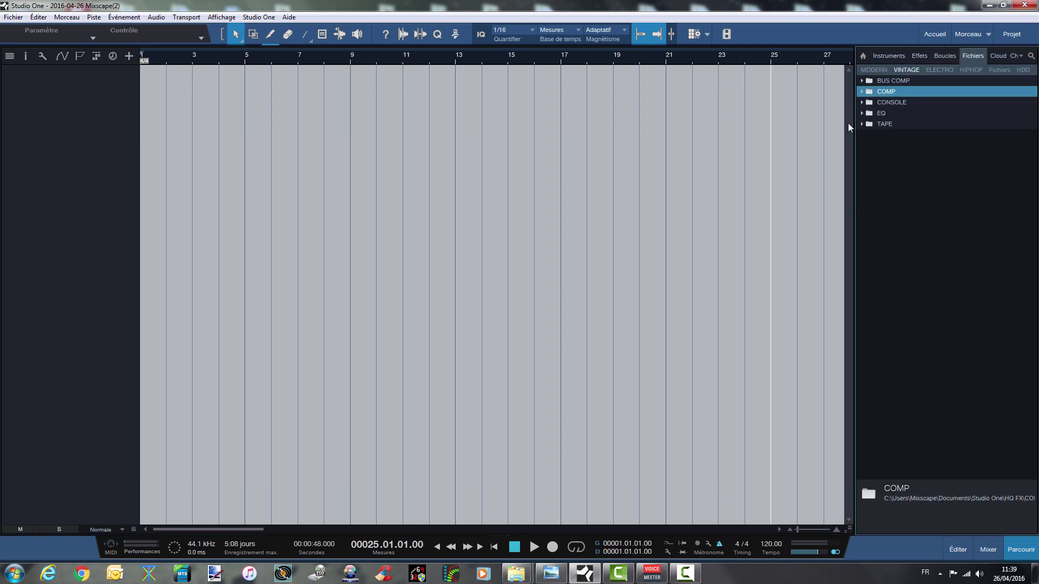
pyautogui.click(967, 71)
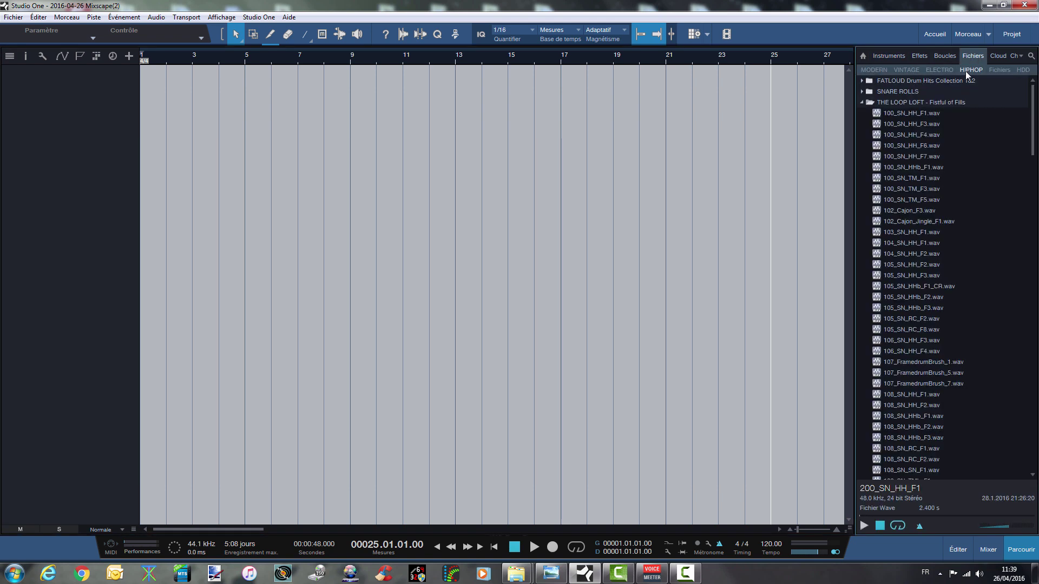
pyautogui.click(940, 71)
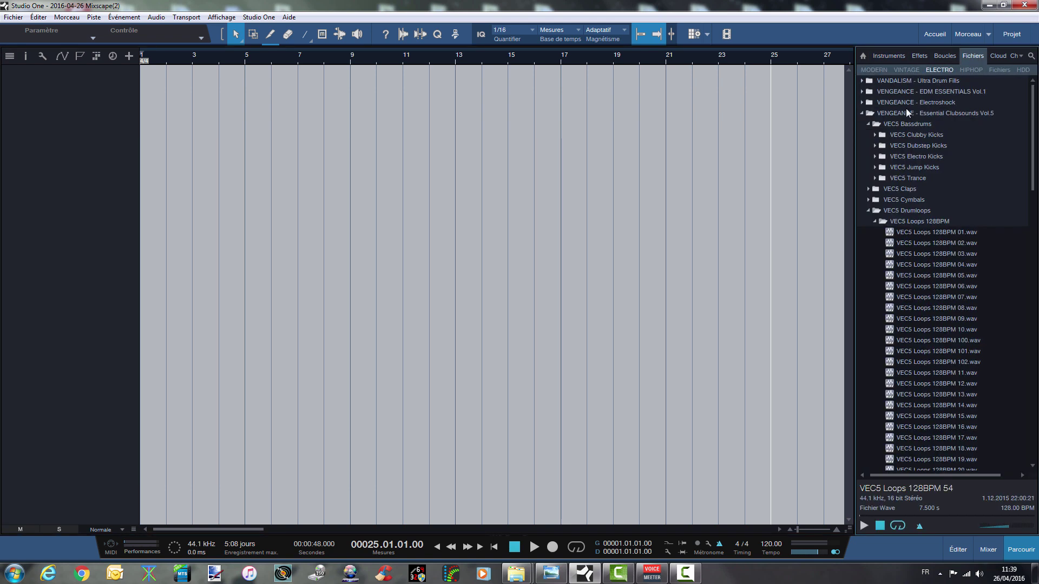
pyautogui.click(875, 222)
pyautogui.click(868, 211)
pyautogui.click(868, 188)
pyautogui.click(869, 188)
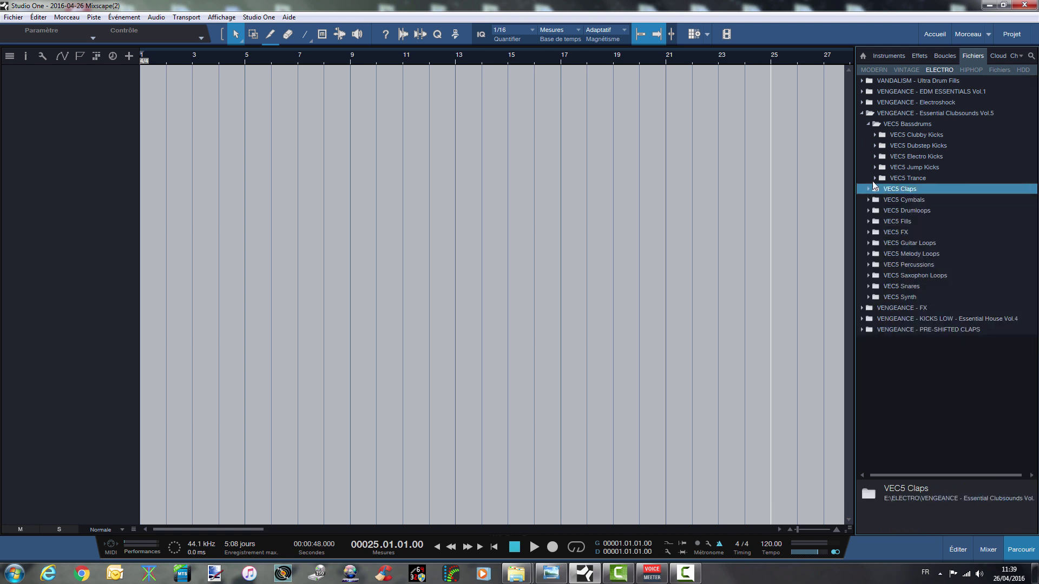
pyautogui.click(875, 135)
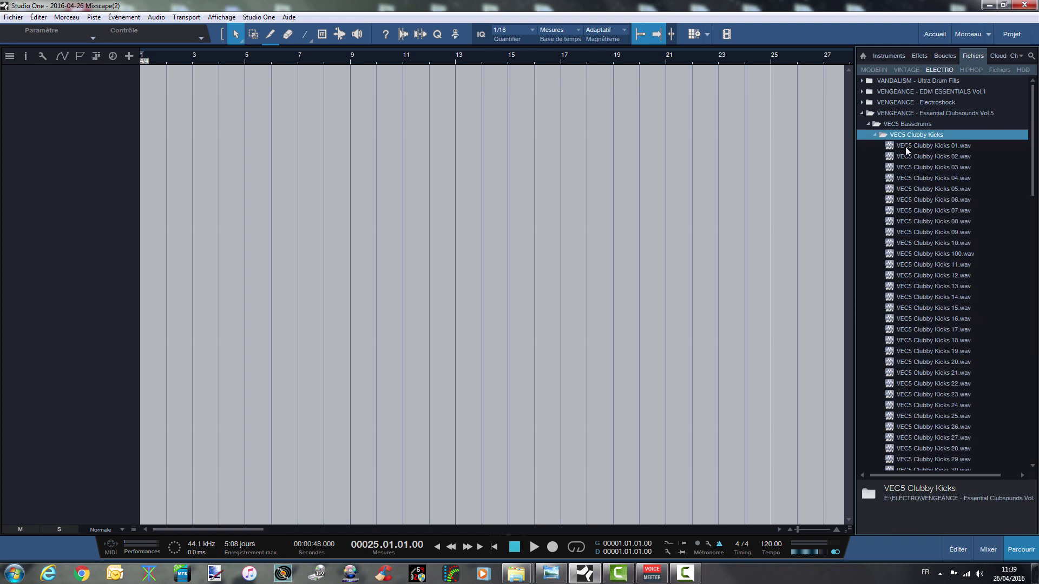
# Audition kick samples in the VEC5 Clubby Kicks folder, ending with VEC5 Clubby Kicks 13.wav, and stop the preview
pyautogui.click(905, 146)
pyautogui.click(935, 189)
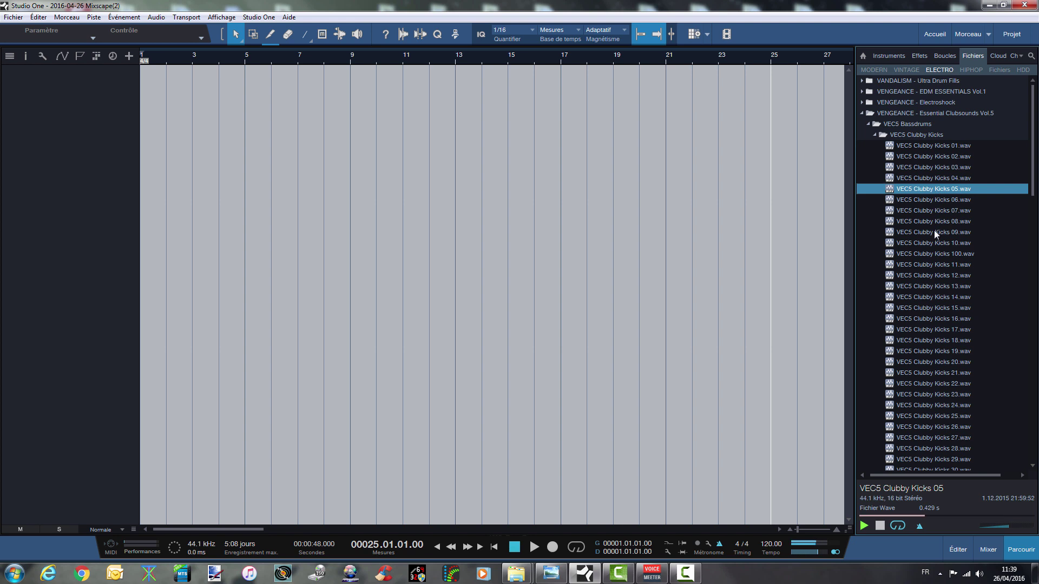
pyautogui.click(934, 231)
pyautogui.click(923, 287)
pyautogui.click(922, 330)
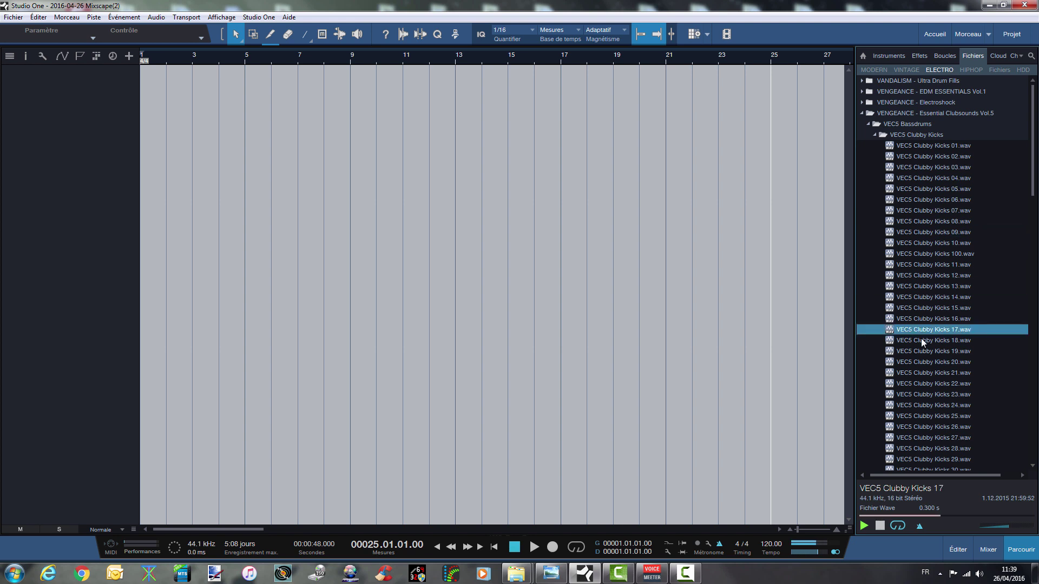
pyautogui.click(921, 340)
pyautogui.click(922, 330)
pyautogui.click(926, 319)
pyautogui.click(924, 308)
pyautogui.click(923, 297)
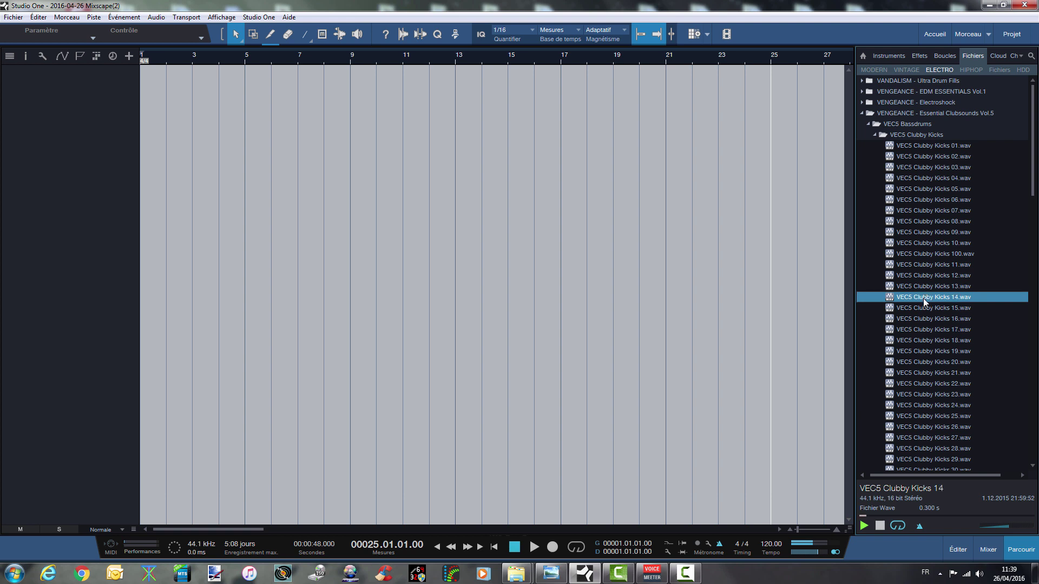
pyautogui.click(921, 287)
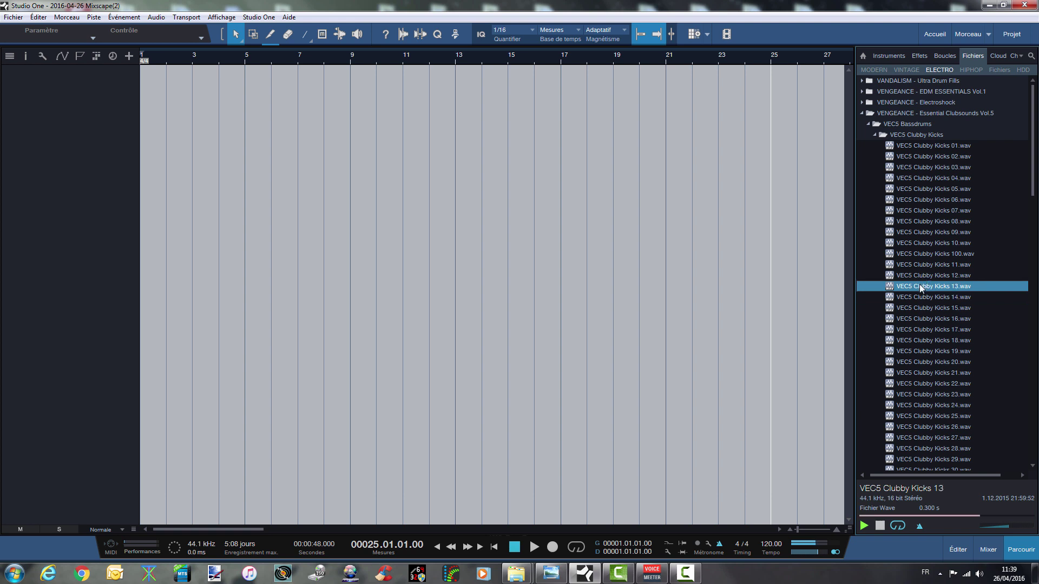
pyautogui.moveTo(920, 284)
pyautogui.mouseDown()
pyautogui.moveTo(145, 58)
pyautogui.moveTo(173, 104)
pyautogui.moveTo(239, 107)
pyautogui.moveTo(608, 197)
pyautogui.moveTo(922, 294)
pyautogui.mouseUp()
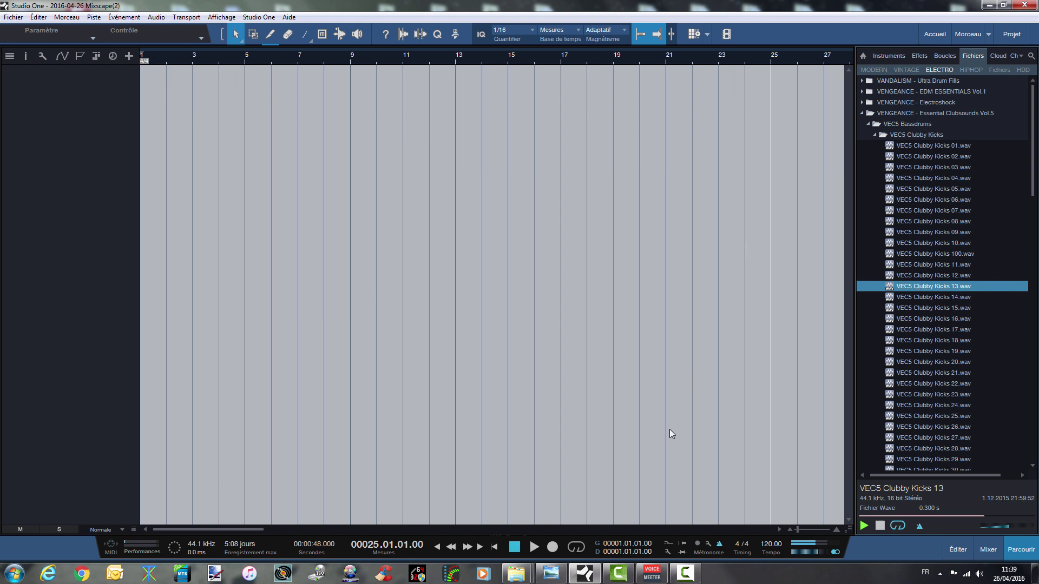
pyautogui.click(514, 547)
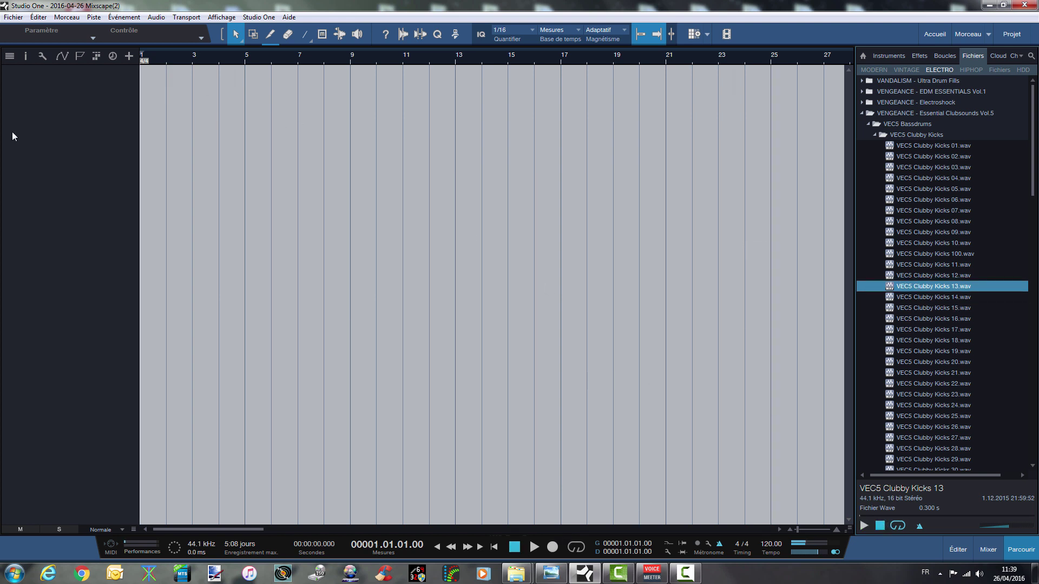
# Add an Impact instrument track and load VEC5 Clubby Kicks 13.wav onto its C 1 pad
pyautogui.click(881, 57)
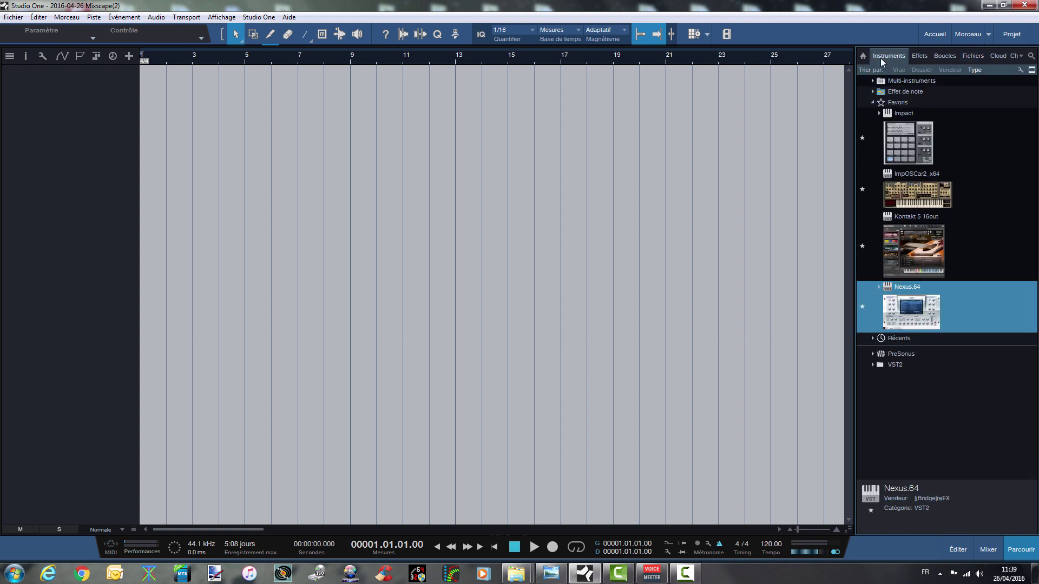
pyautogui.moveTo(909, 142); pyautogui.dragTo(389, 181)
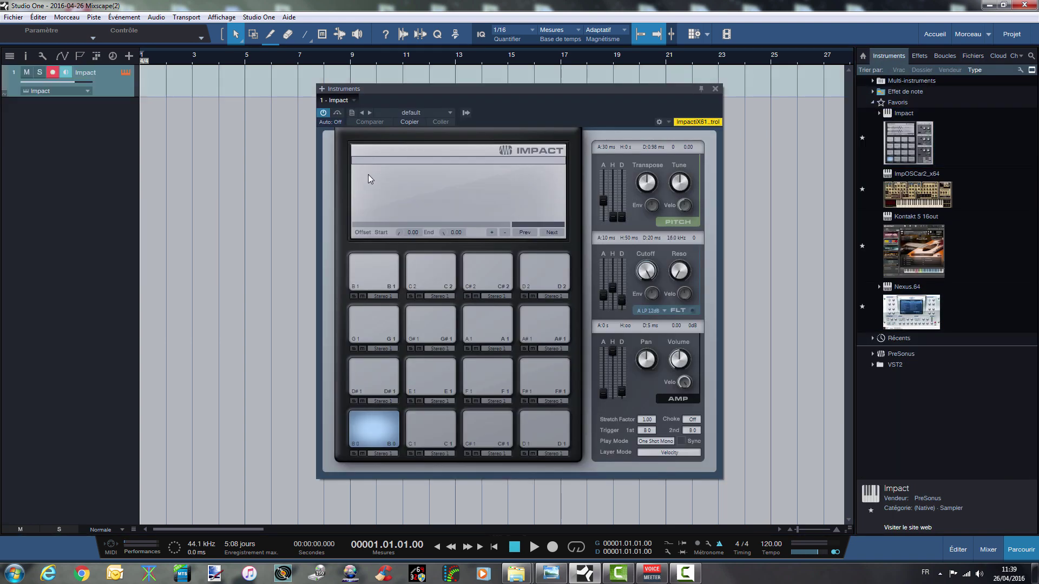
pyautogui.moveTo(440, 96); pyautogui.dragTo(371, 96)
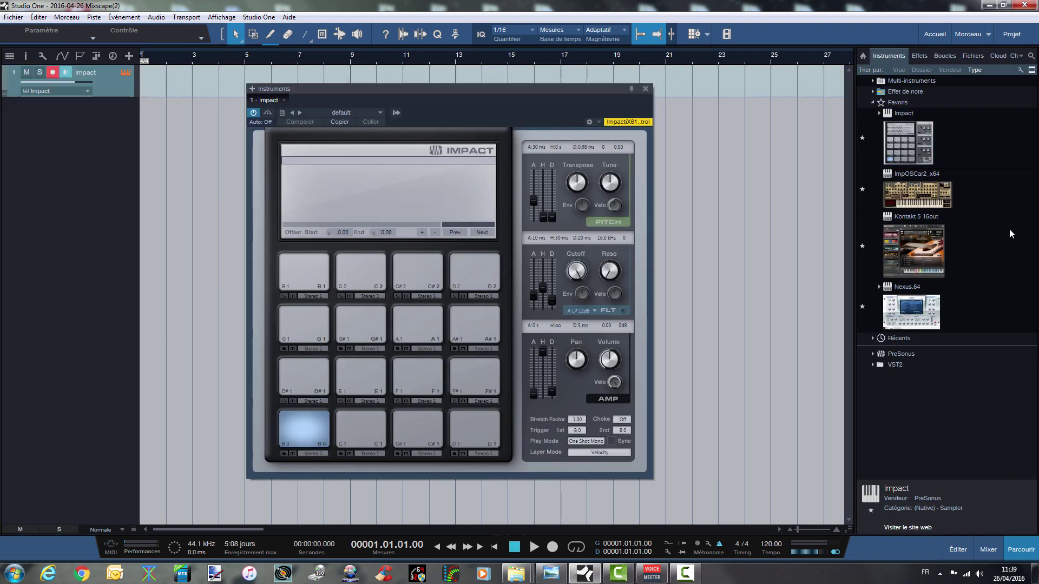
pyautogui.click(972, 55)
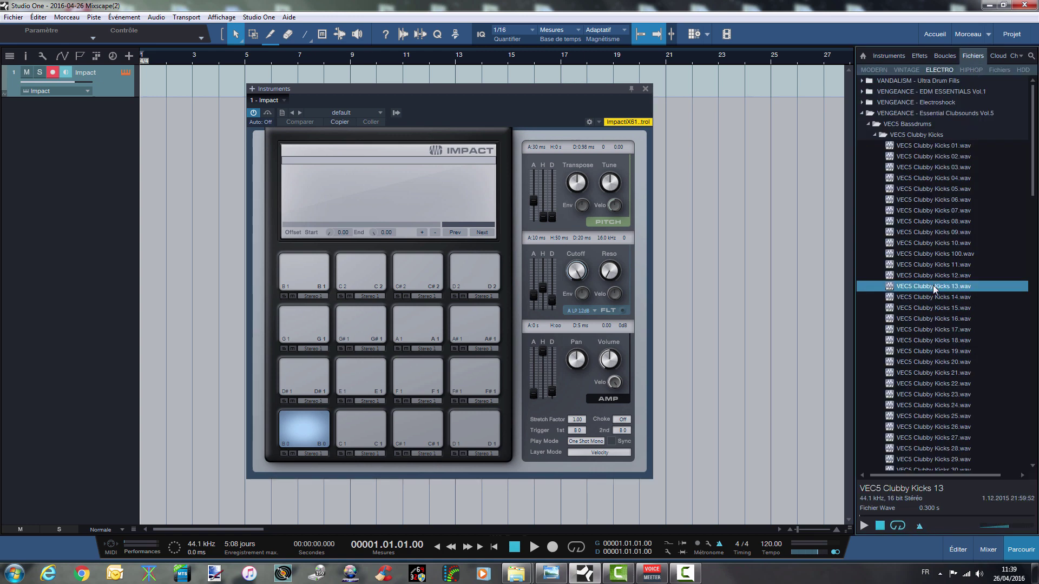
pyautogui.moveTo(934, 289); pyautogui.dragTo(378, 433)
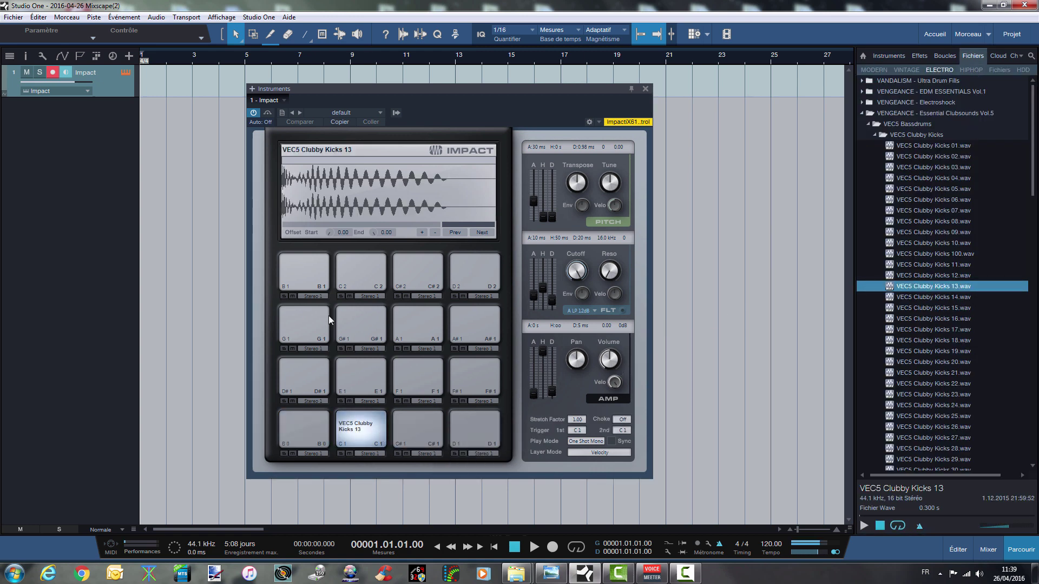
# Collapse the Clubby Kicks folder, expand VEC5 Claps, and audition VEC5 Claps05.wav and VEC5 Claps08.wav
pyautogui.click(875, 135)
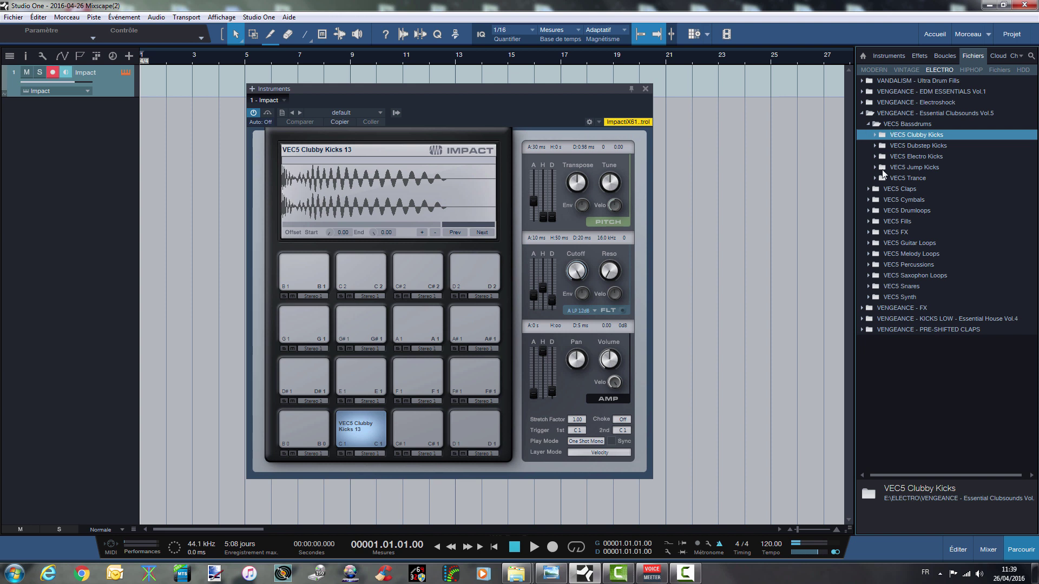
pyautogui.click(868, 187)
pyautogui.click(911, 242)
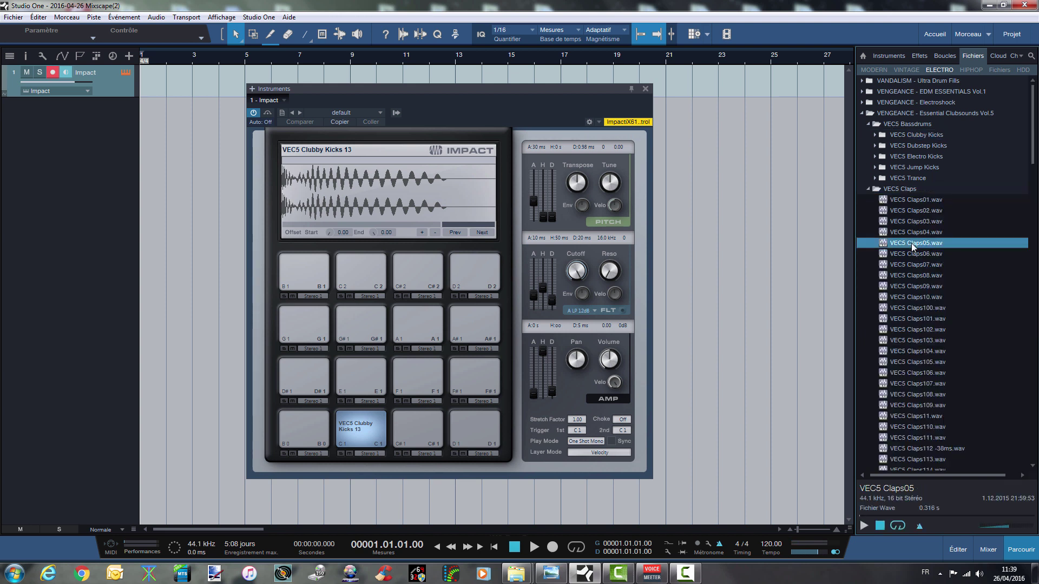
pyautogui.click(904, 275)
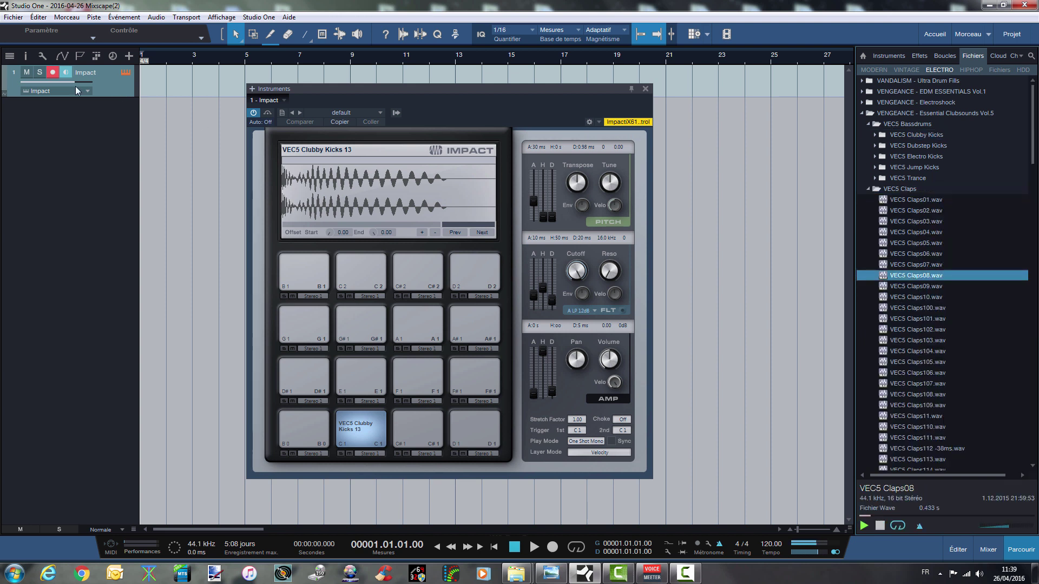
# Lower the Impact track's volume to -9.9 dB
pyautogui.moveTo(57, 87)
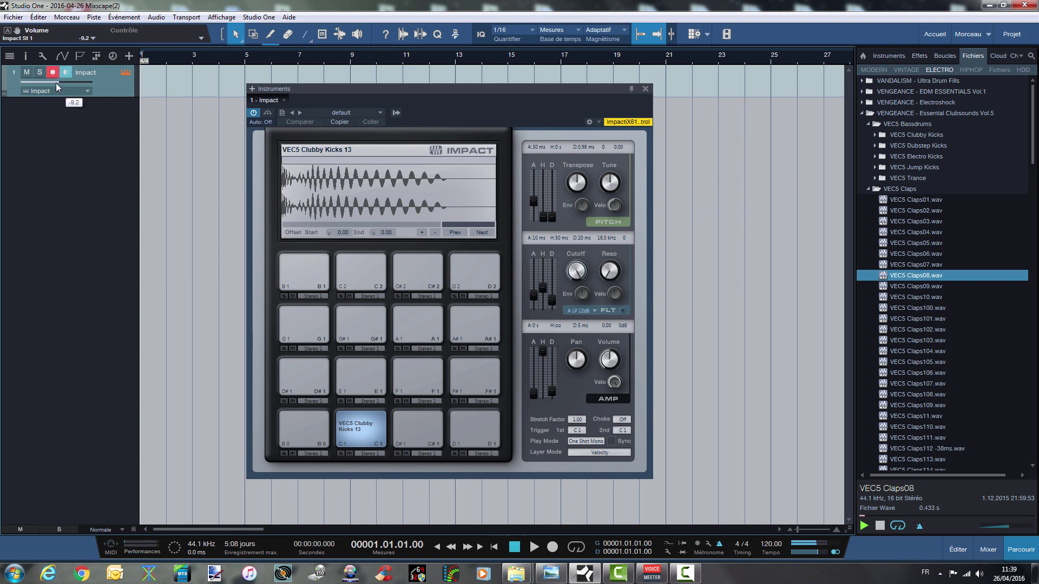
pyautogui.moveTo(57, 84); pyautogui.dragTo(55, 84)
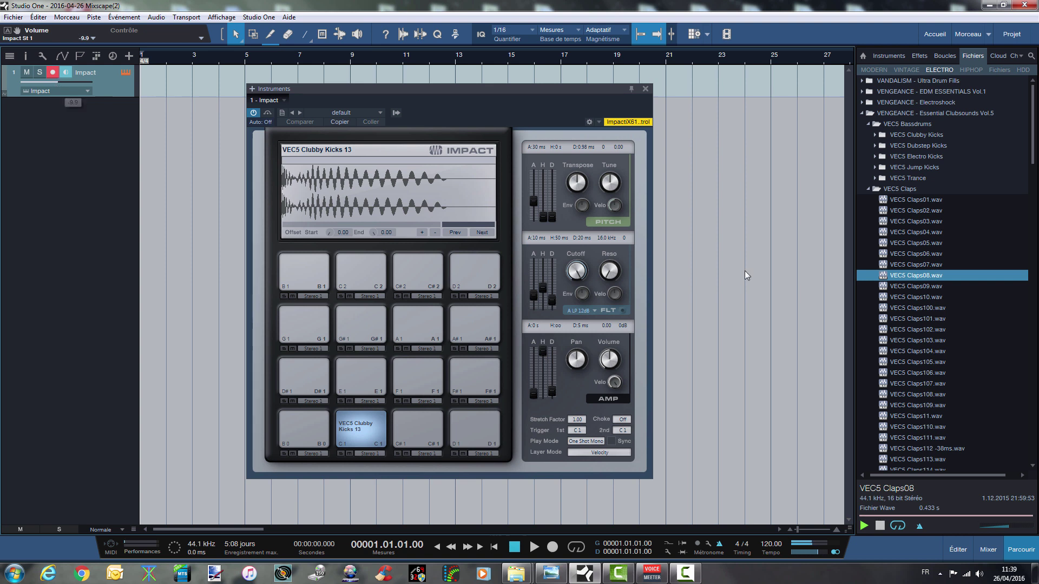
# Load VEC5 Claps100.wav onto Impact's E 1 pad and test both the kick and clap pads
pyautogui.click(920, 307)
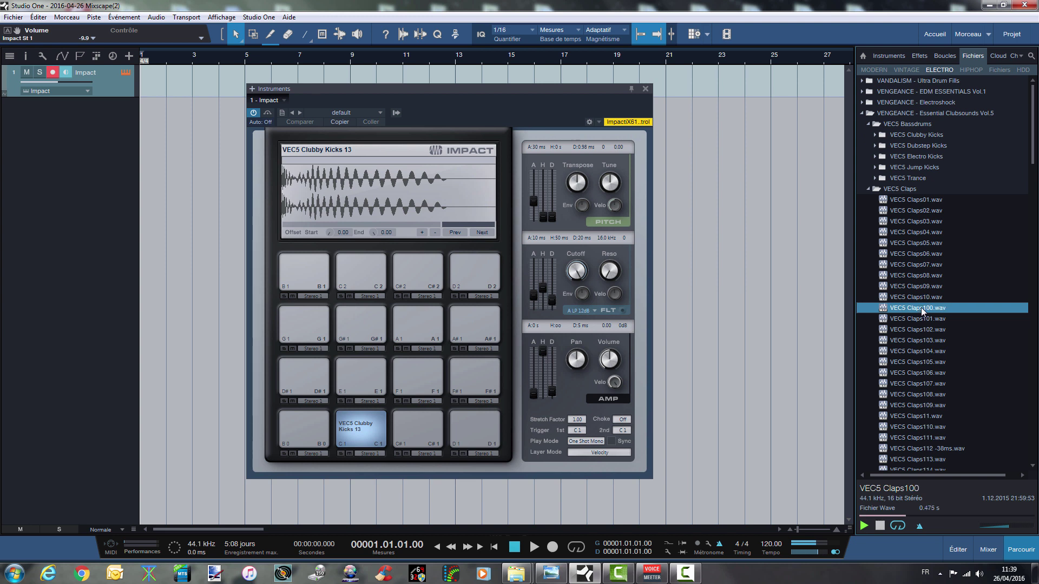
pyautogui.moveTo(921, 307); pyautogui.dragTo(363, 383)
pyautogui.click(348, 425)
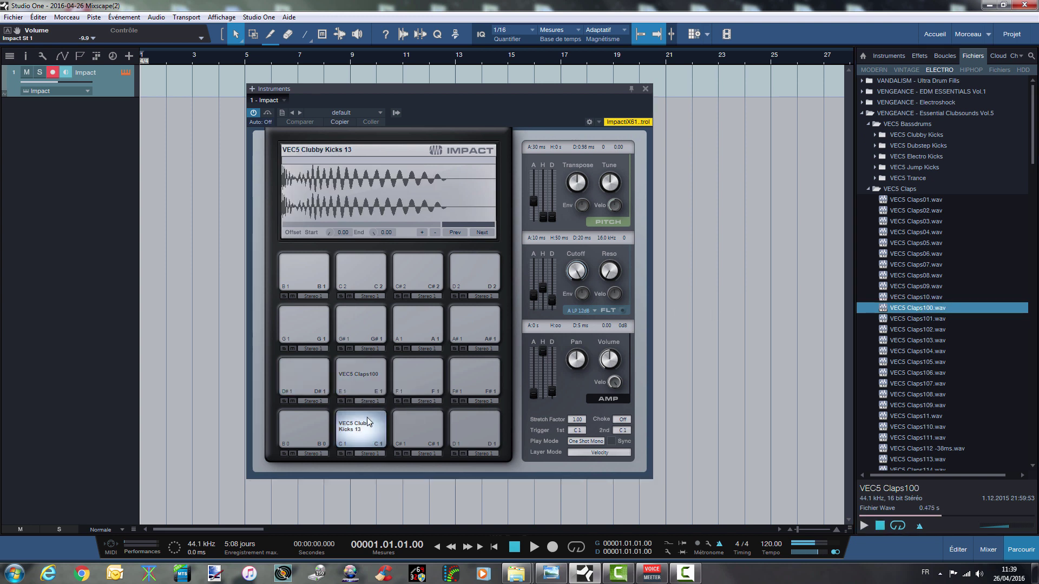
pyautogui.click(374, 373)
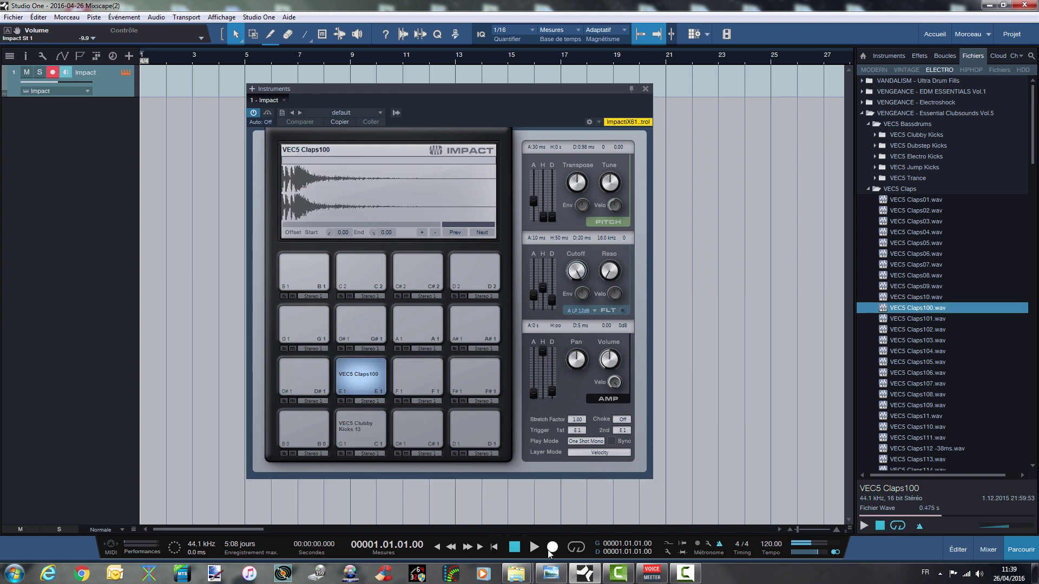
# Set the loop range from bar 1 to bar 9 and enable looping
pyautogui.keyDown('alt'); pyautogui.click(352, 60); pyautogui.keyUp('alt')
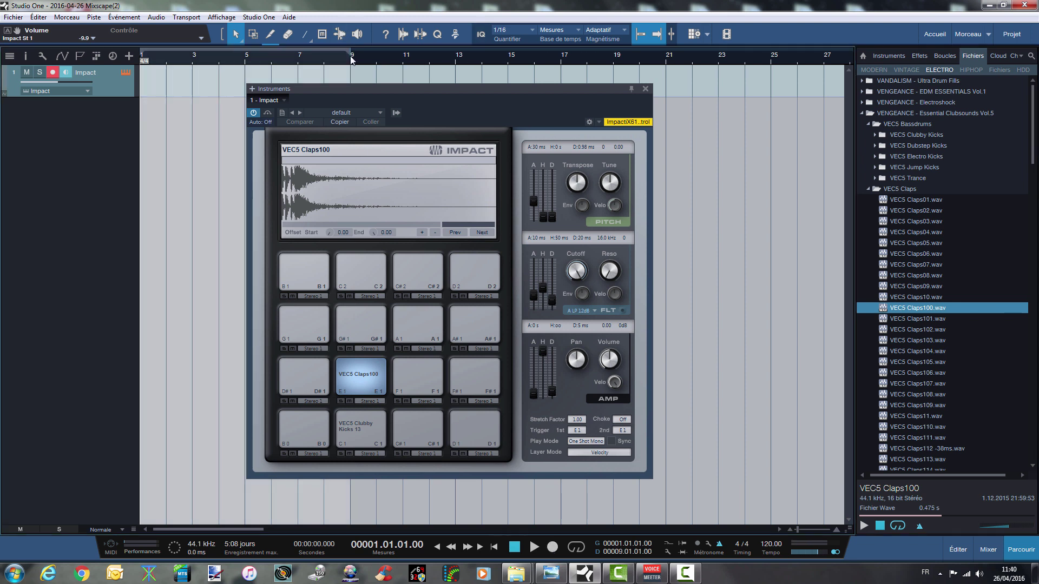
pyautogui.click(576, 548)
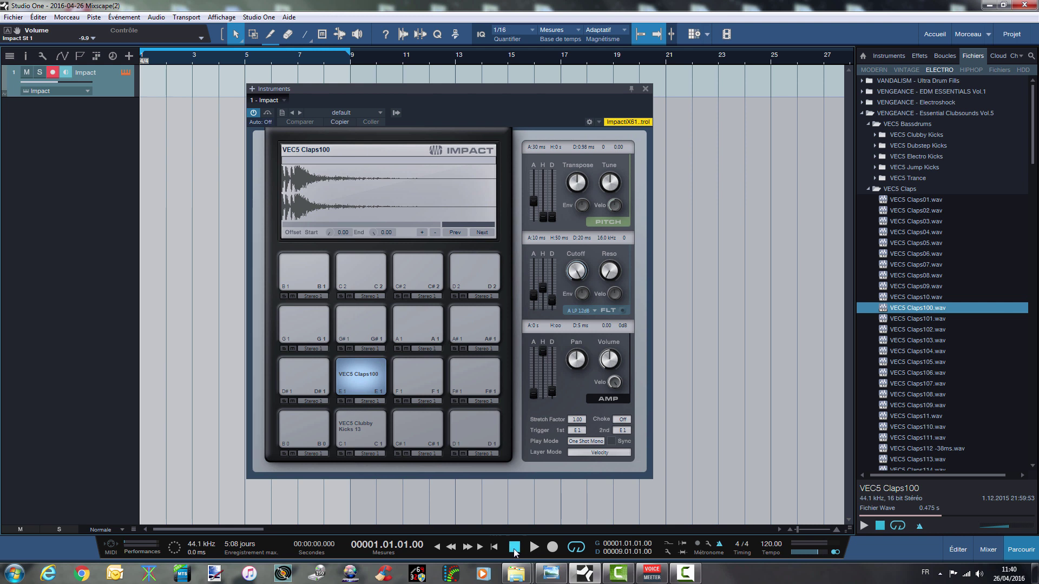
# Record a two-bar kick and clap pattern on the Impact track from bar 1 and return to the start
pyautogui.click(553, 547)
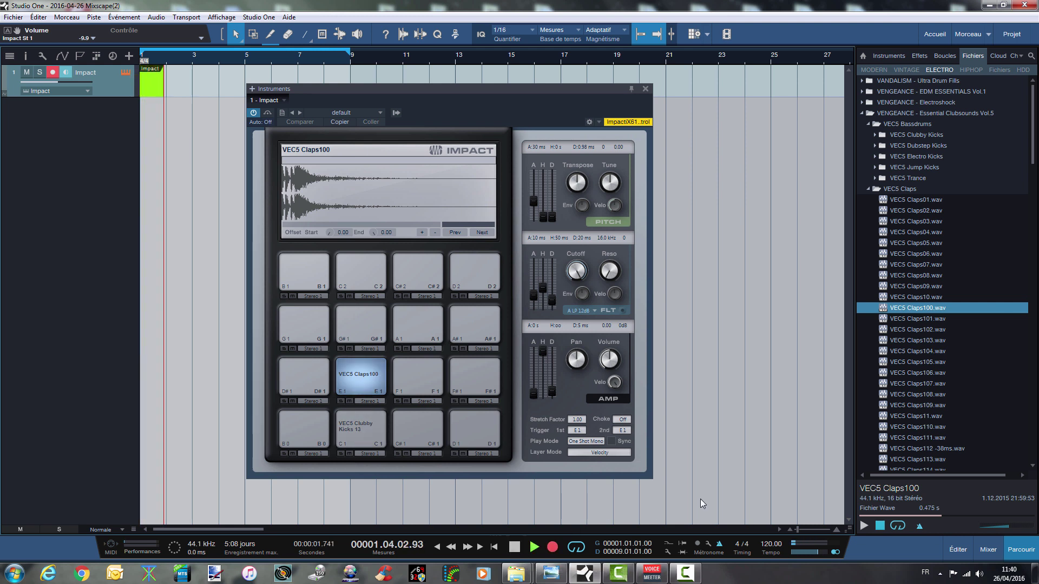
pyautogui.click(517, 548)
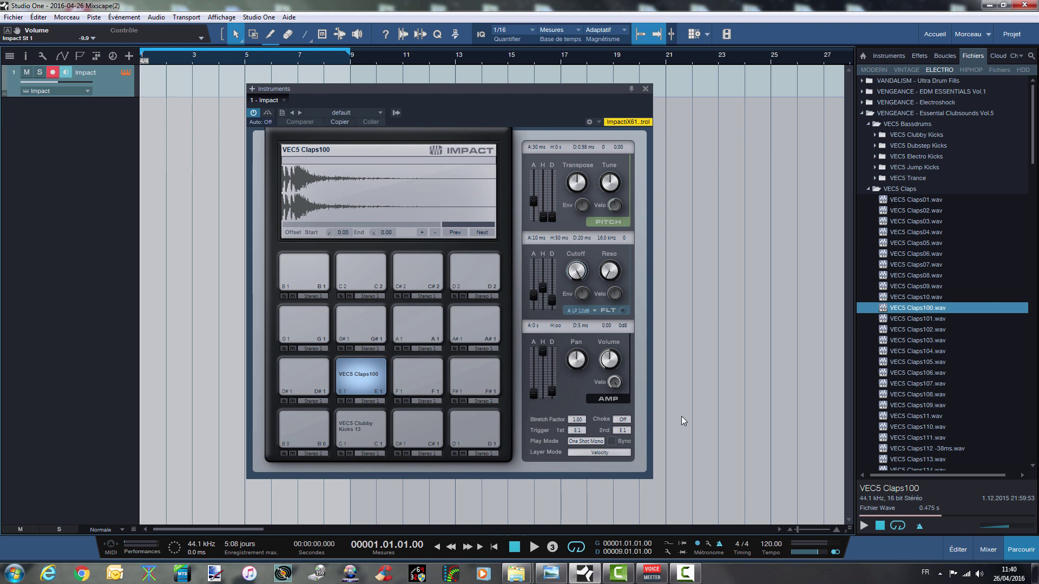
pyautogui.press('KP_Multiply')
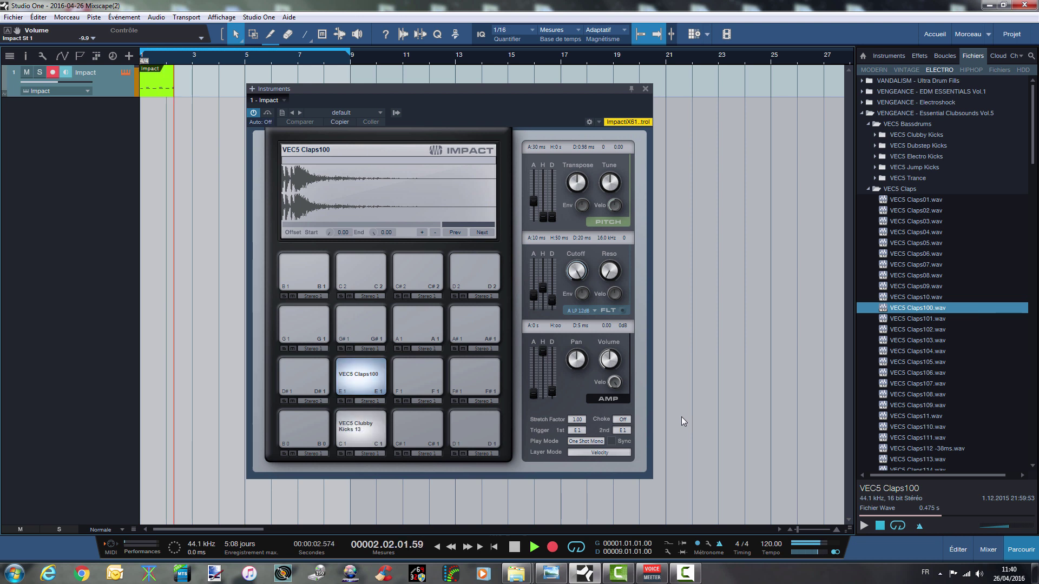
pyautogui.click(534, 547)
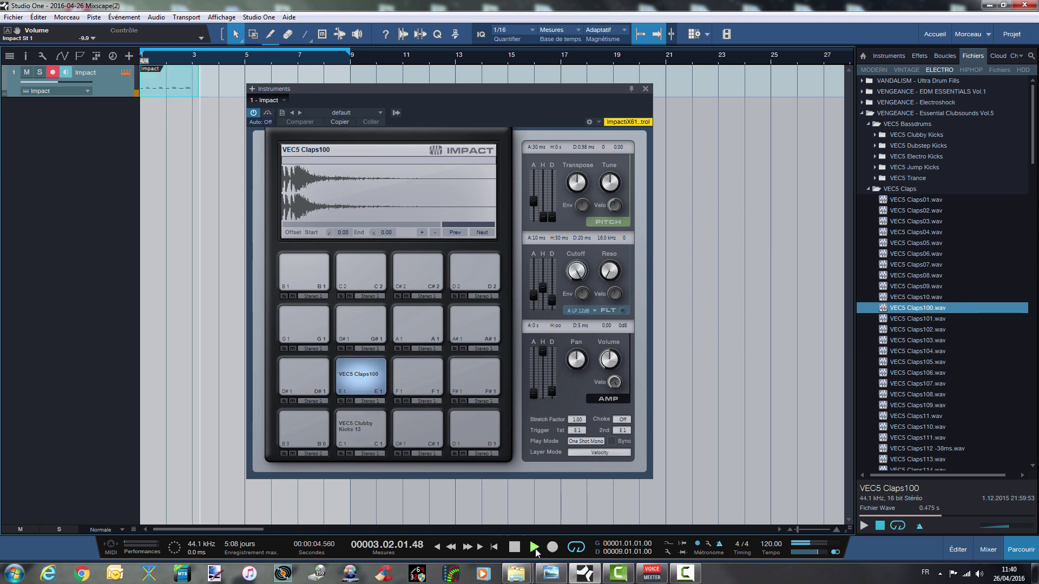
pyautogui.click(515, 547)
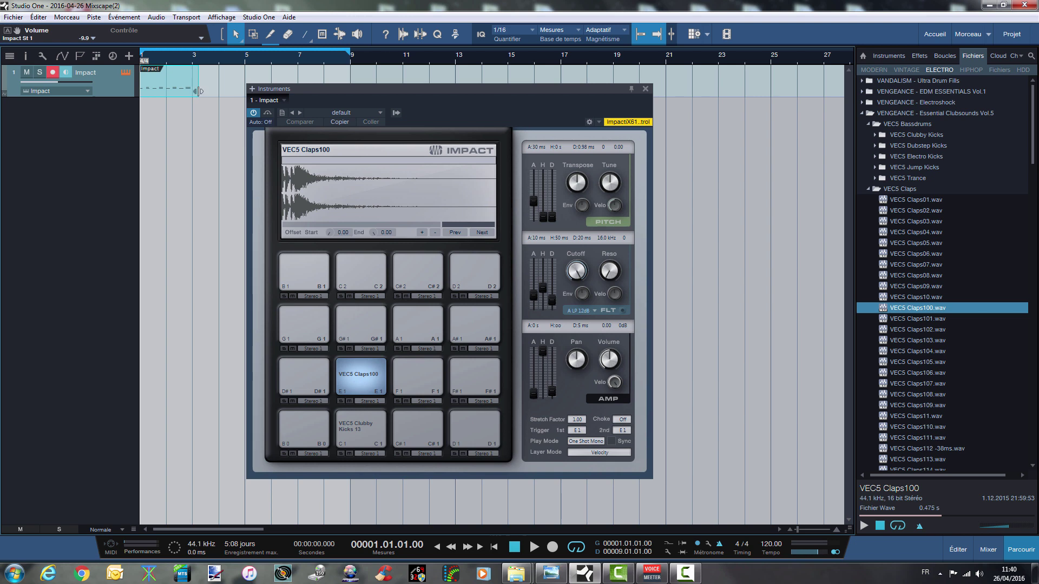
# Trim the recorded Impact clip to end at bar 3 and show its notes in the editor with the instrument window closed
pyautogui.moveTo(197, 91); pyautogui.dragTo(180, 90)
pyautogui.doubleClick(158, 92)
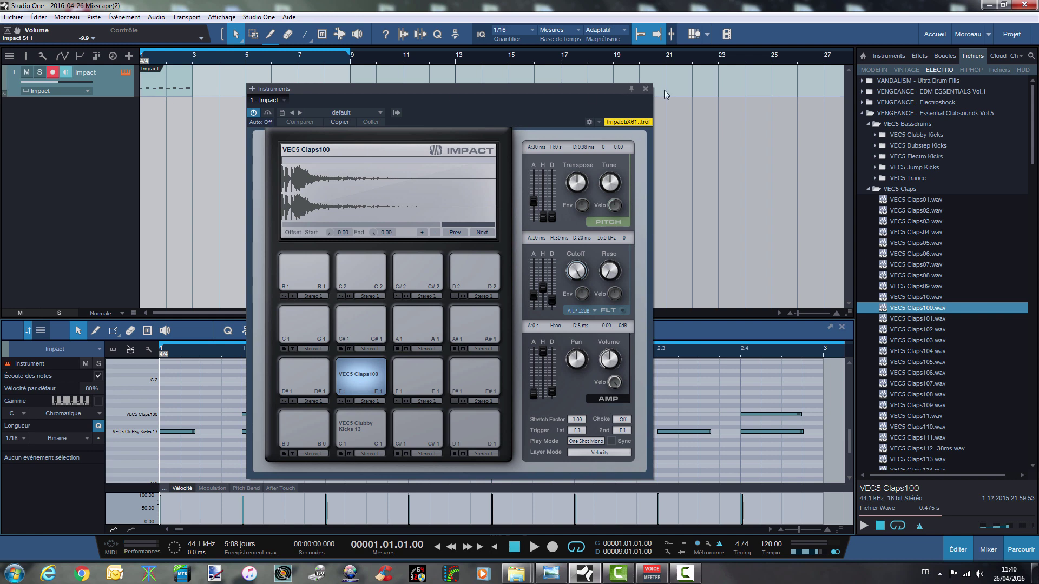
pyautogui.click(646, 89)
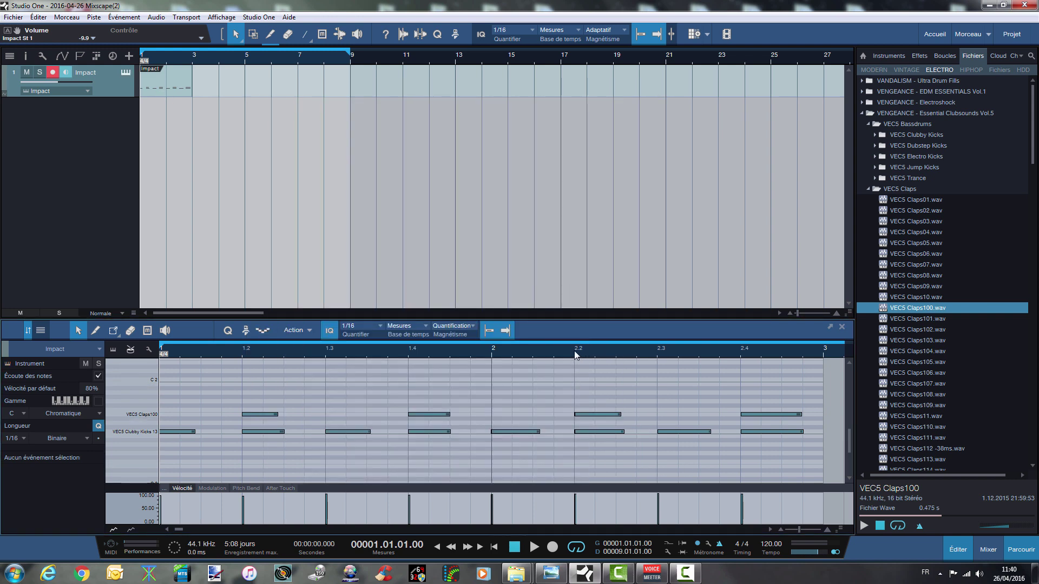
# Duplicate the two-bar Impact clip three times to fill the loop up to bar 9
pyautogui.moveTo(573, 350); pyautogui.dragTo(501, 373)
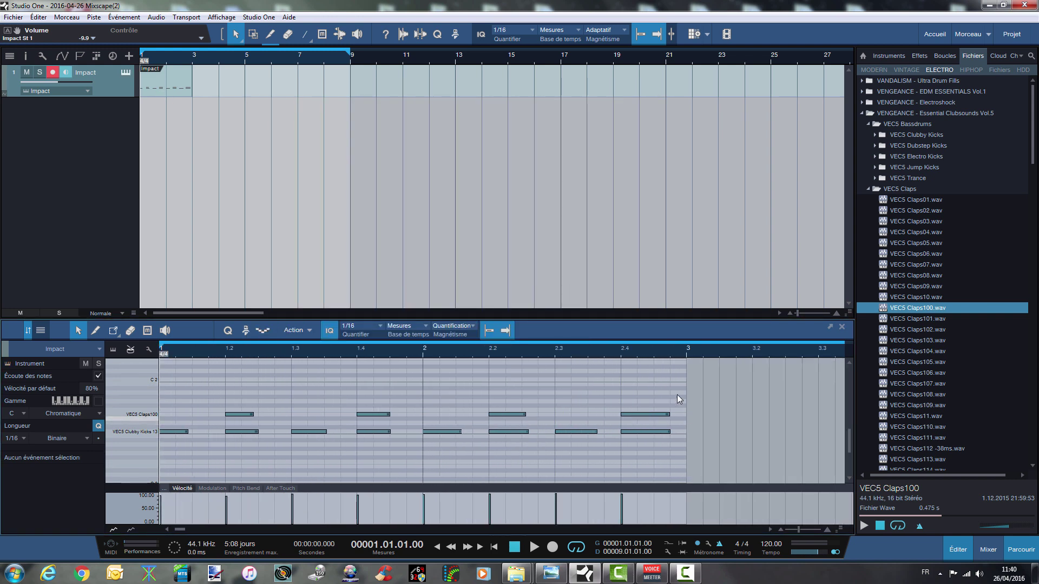
pyautogui.moveTo(693, 392); pyautogui.dragTo(214, 457)
pyautogui.click(751, 445)
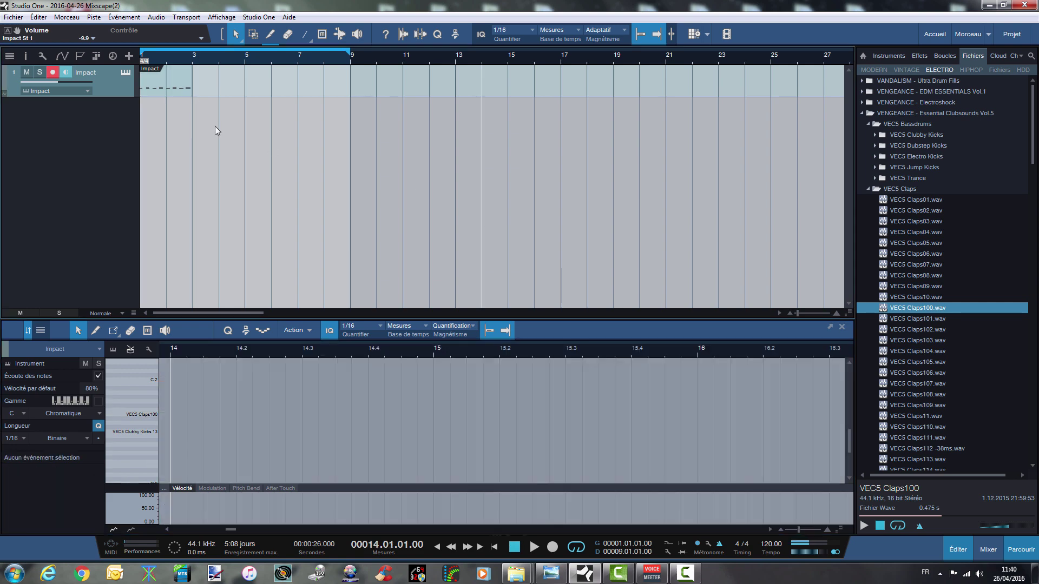
pyautogui.click(184, 82)
pyautogui.moveTo(702, 378); pyautogui.dragTo(294, 447)
pyautogui.press('d')
pyautogui.press('d')
pyautogui.press('d')
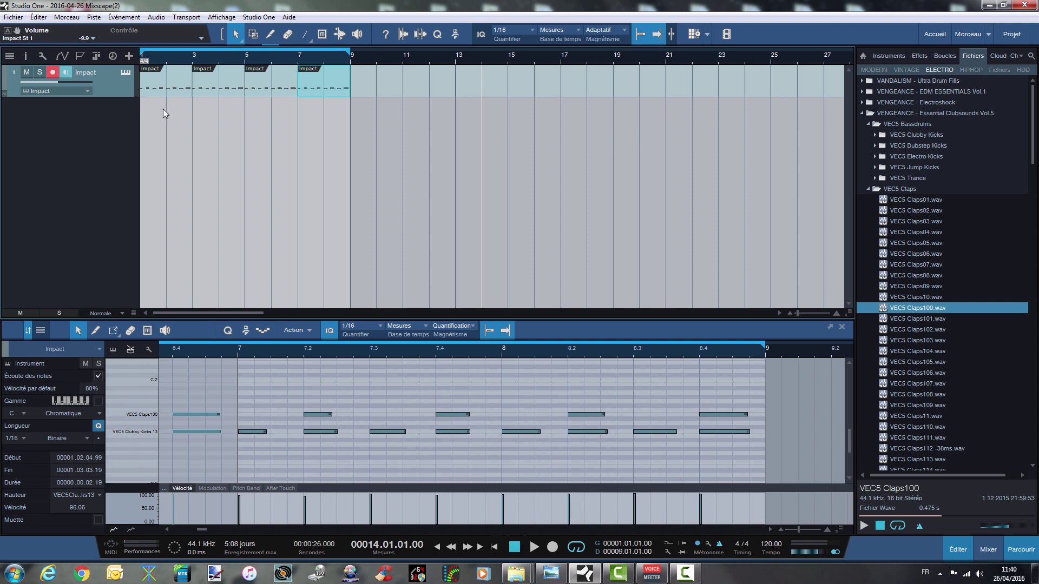
# Duplicate the Impact track without its clips
pyautogui.rightClick(121, 82)
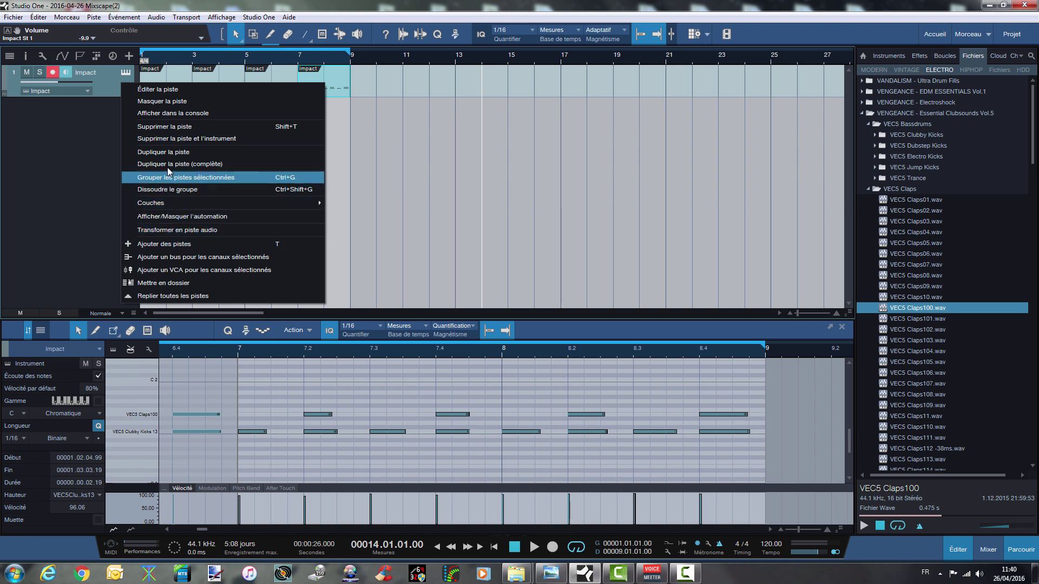
pyautogui.click(170, 152)
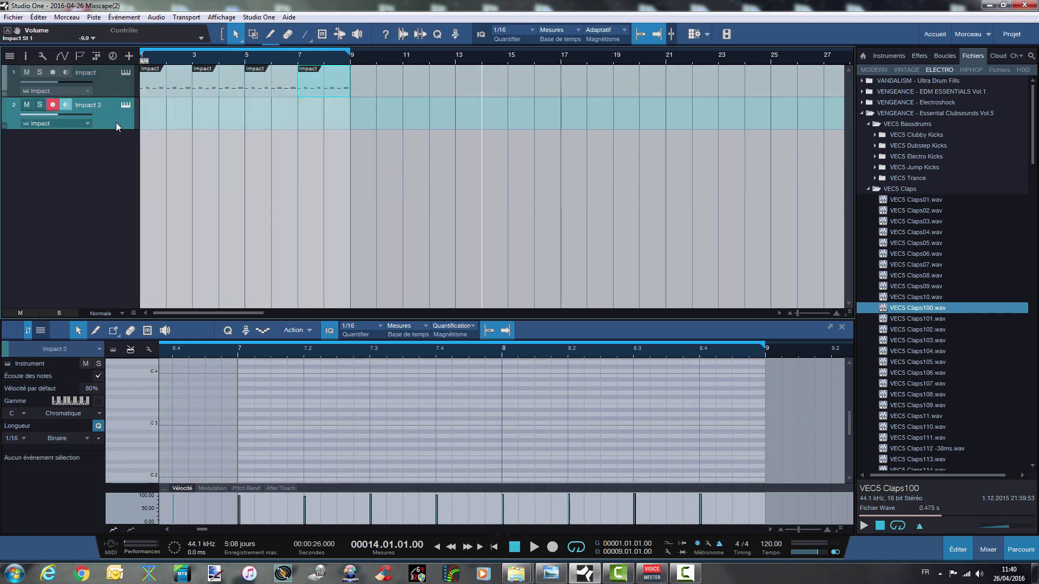
# Load VEC5 Closed Hihats 01.wav from the VEC5 Cymbals folder onto Impact's F 1 pad and close the instrument window
pyautogui.click(869, 189)
pyautogui.click(870, 124)
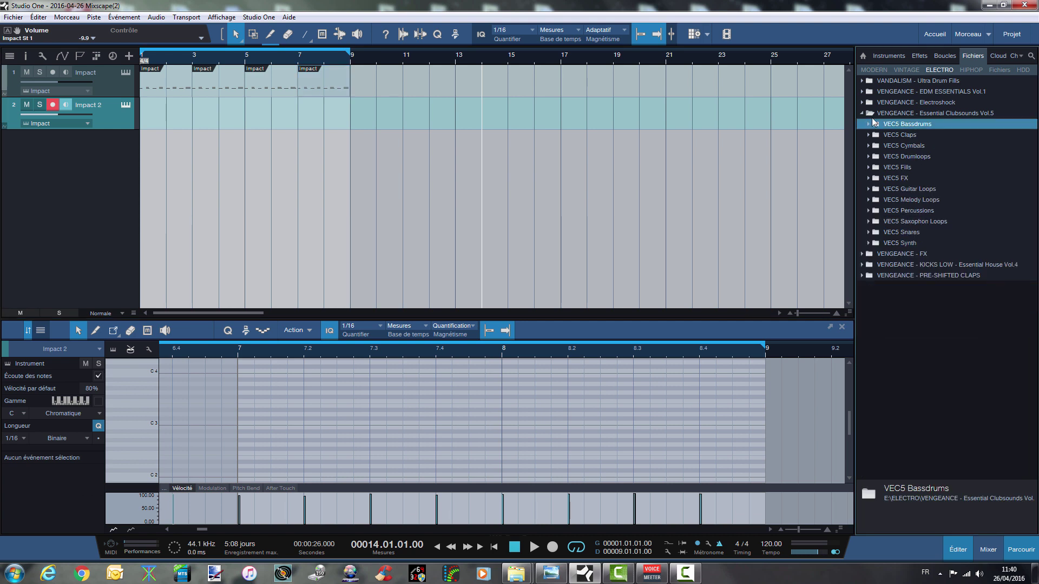
pyautogui.click(869, 146)
pyautogui.click(875, 156)
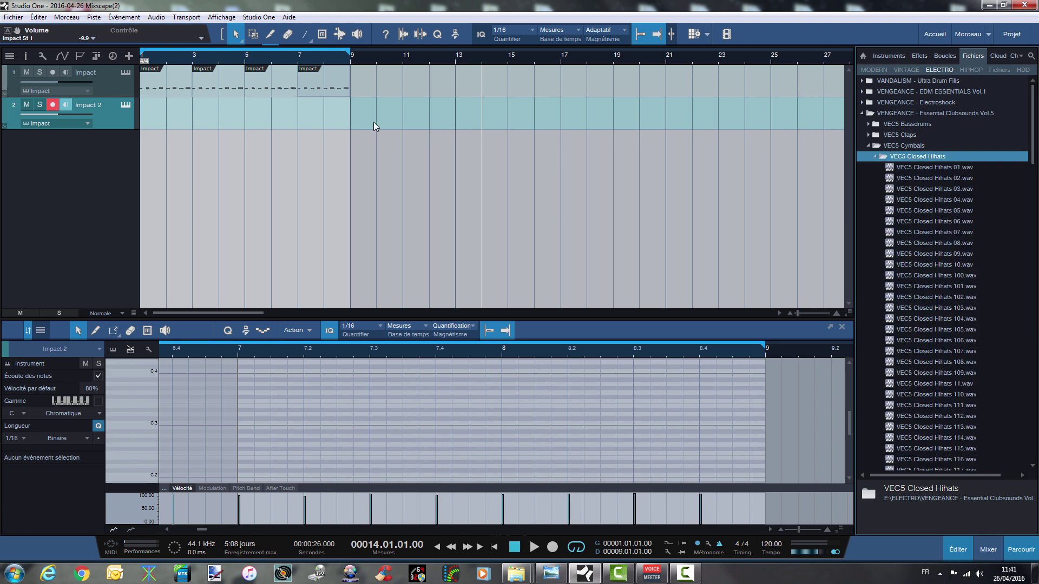
pyautogui.click(126, 104)
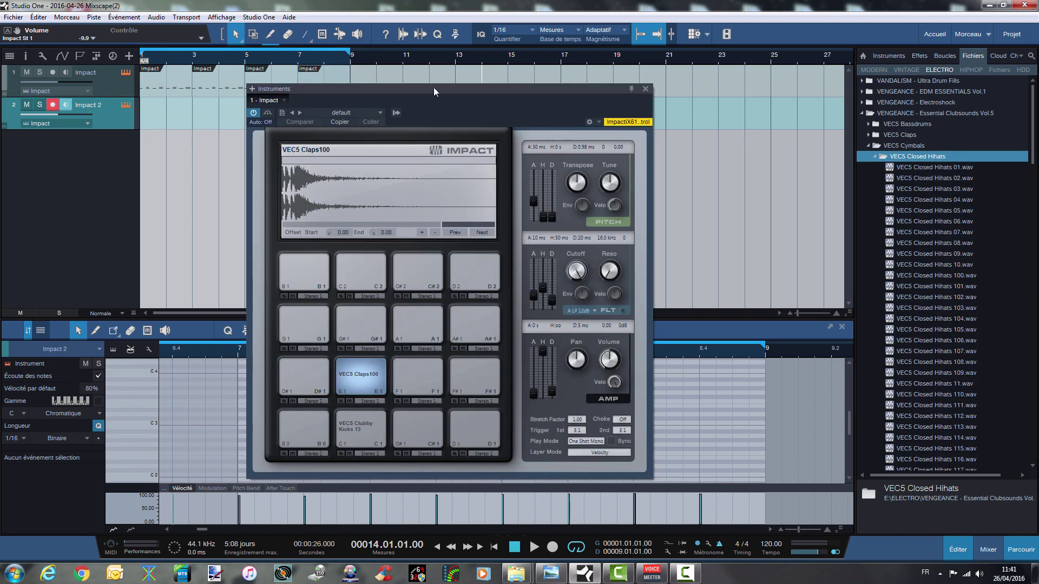
pyautogui.moveTo(433, 86); pyautogui.dragTo(566, 172)
pyautogui.moveTo(900, 168); pyautogui.dragTo(549, 475)
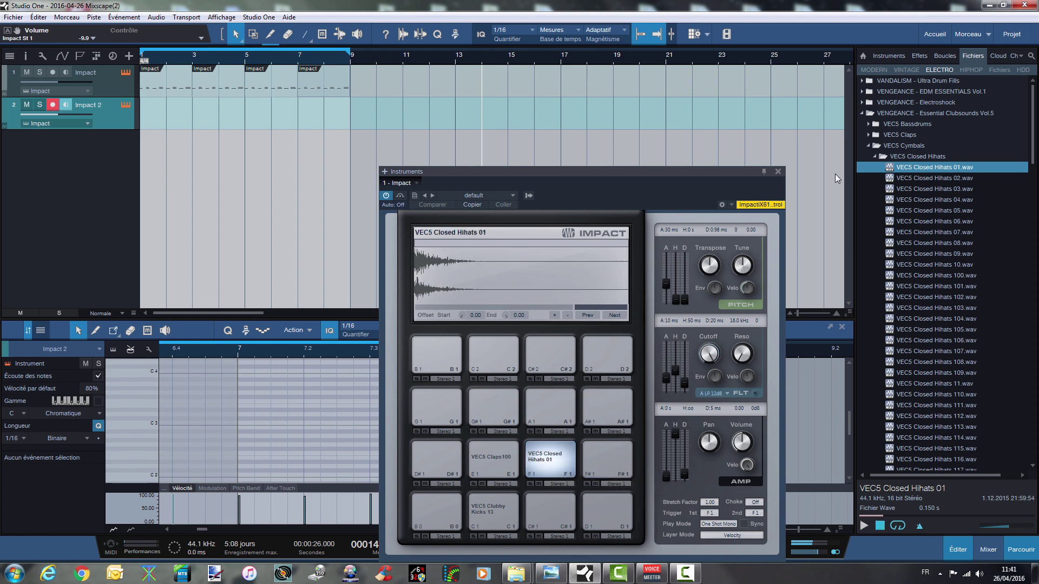
pyautogui.click(778, 171)
# Record a closed hi-hat pattern on the Impact 2 track from bar 1 to just past bar 5
pyautogui.click(516, 547)
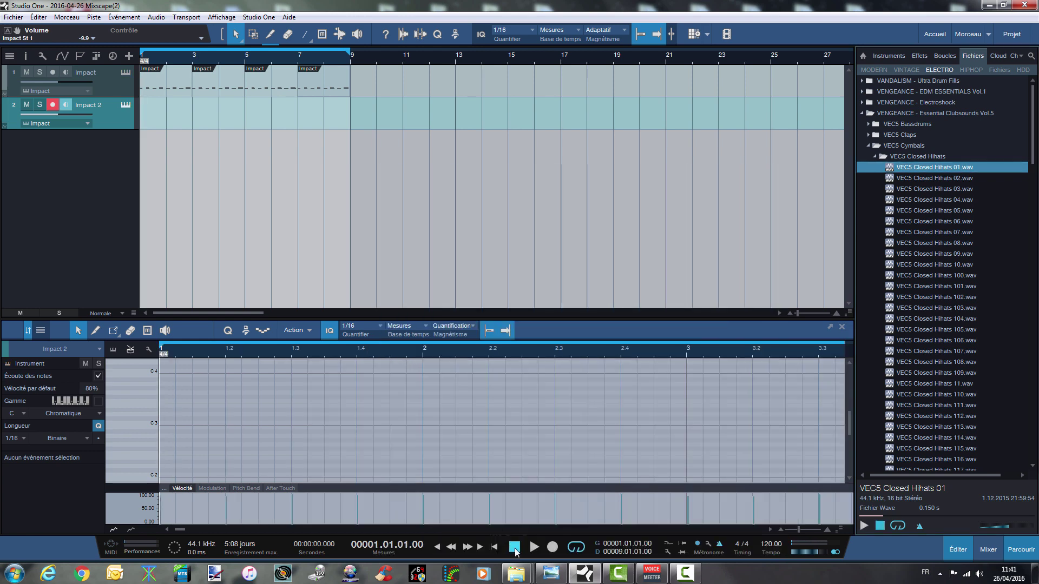
pyautogui.click(555, 549)
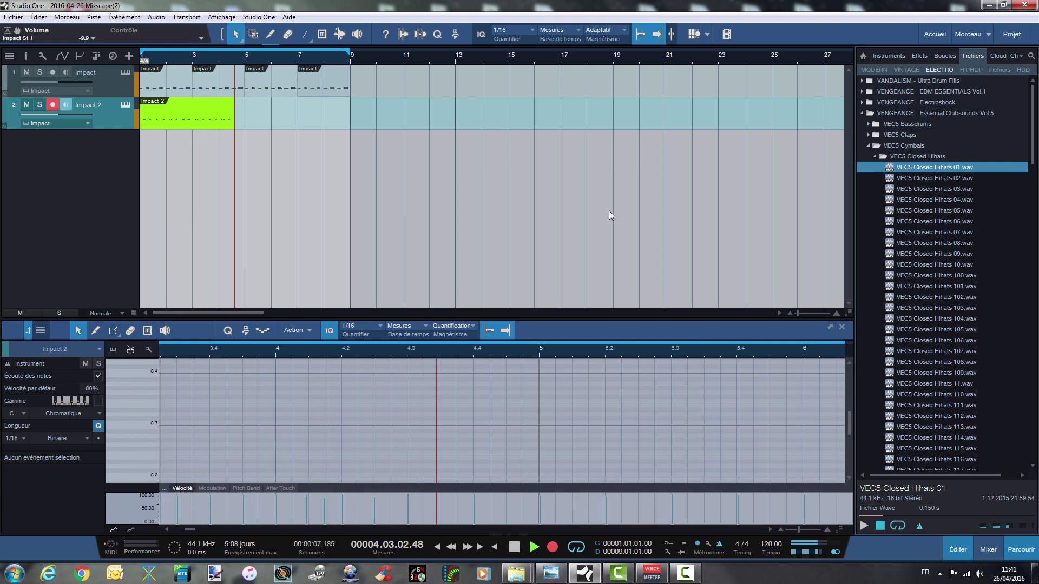
pyautogui.click(514, 547)
pyautogui.click(231, 124)
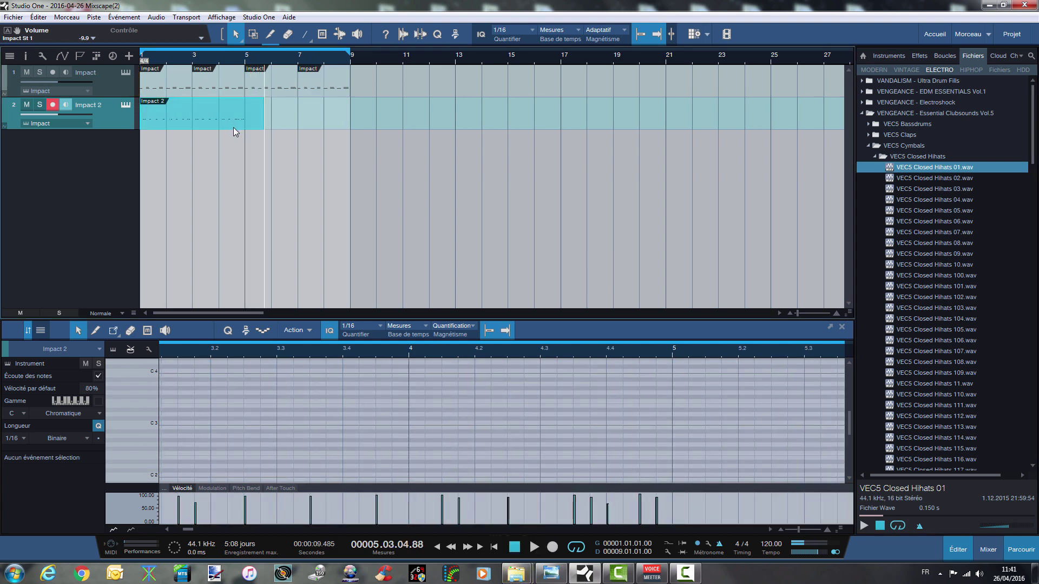
# Play back the beat, trim the Impact 2 clip to end at bar 5, and duplicate it once up to bar 9
pyautogui.click(514, 547)
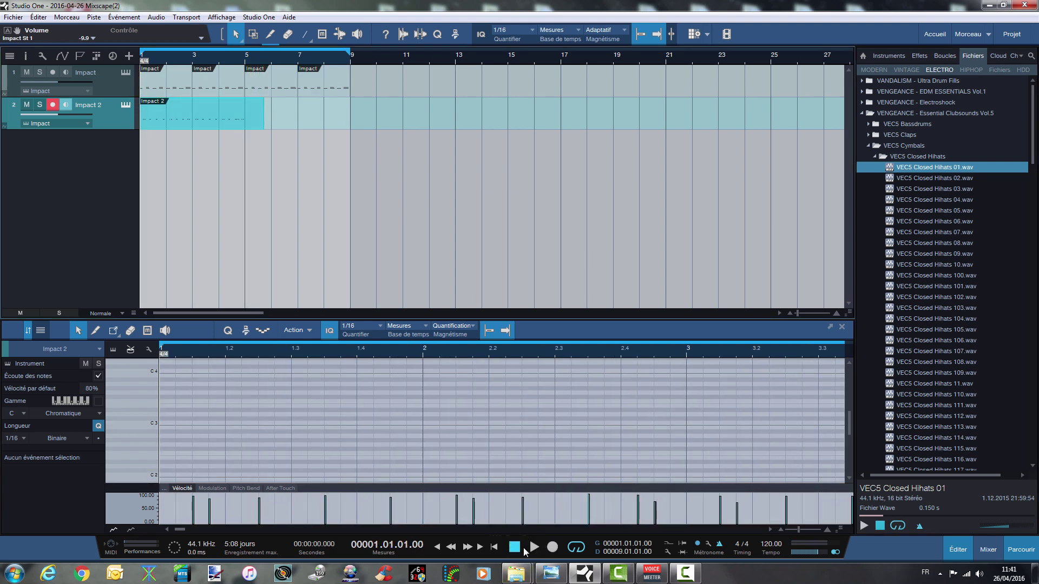
pyautogui.click(534, 548)
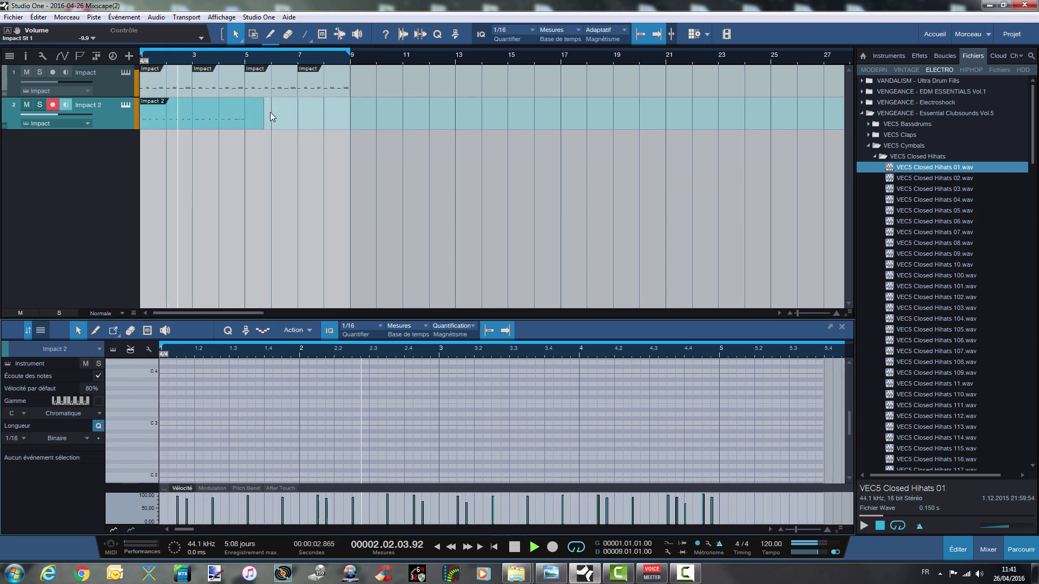
pyautogui.moveTo(260, 119); pyautogui.dragTo(245, 119)
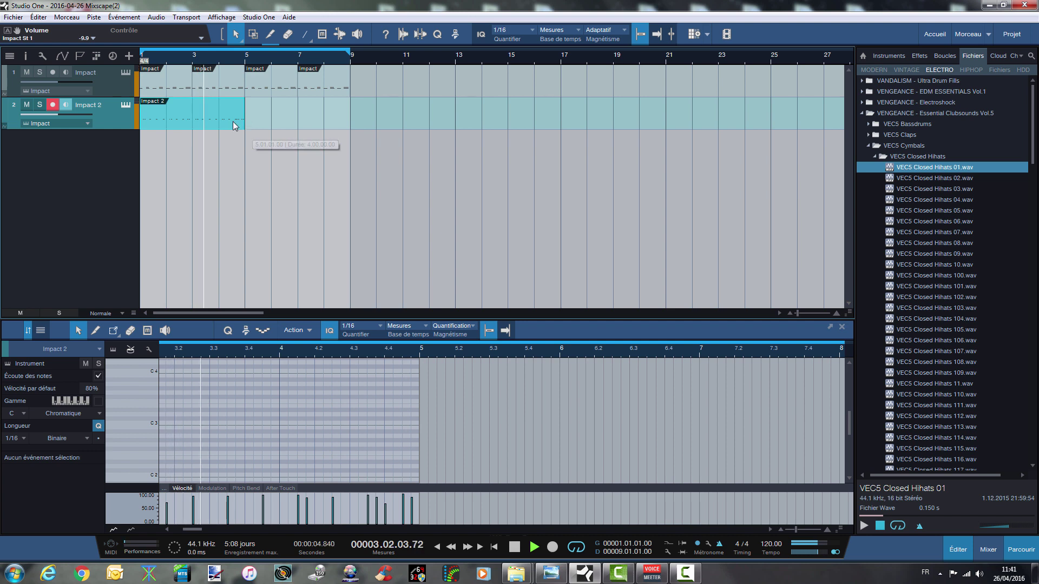
pyautogui.press('d')
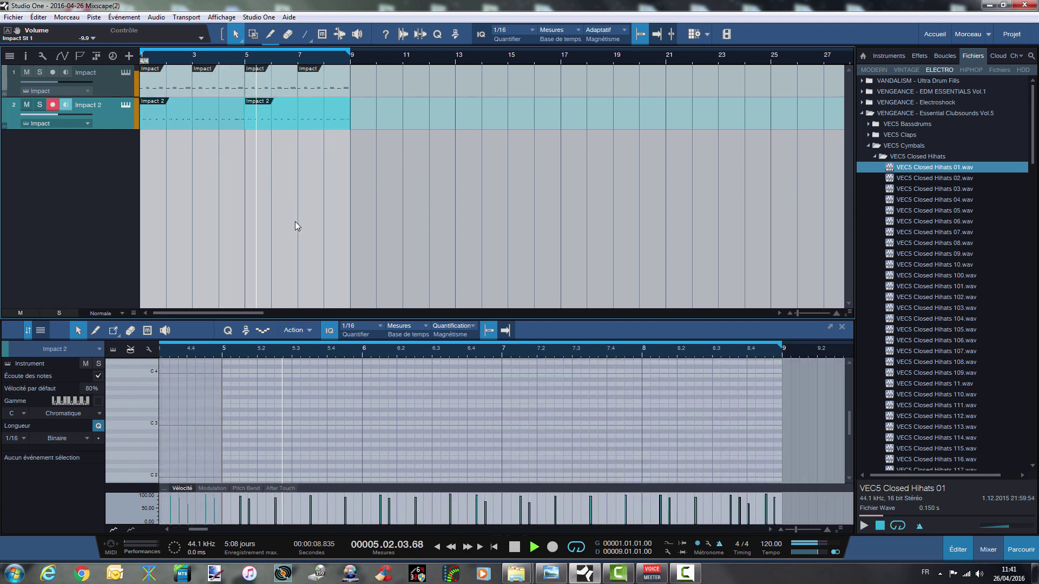
pyautogui.press('space')
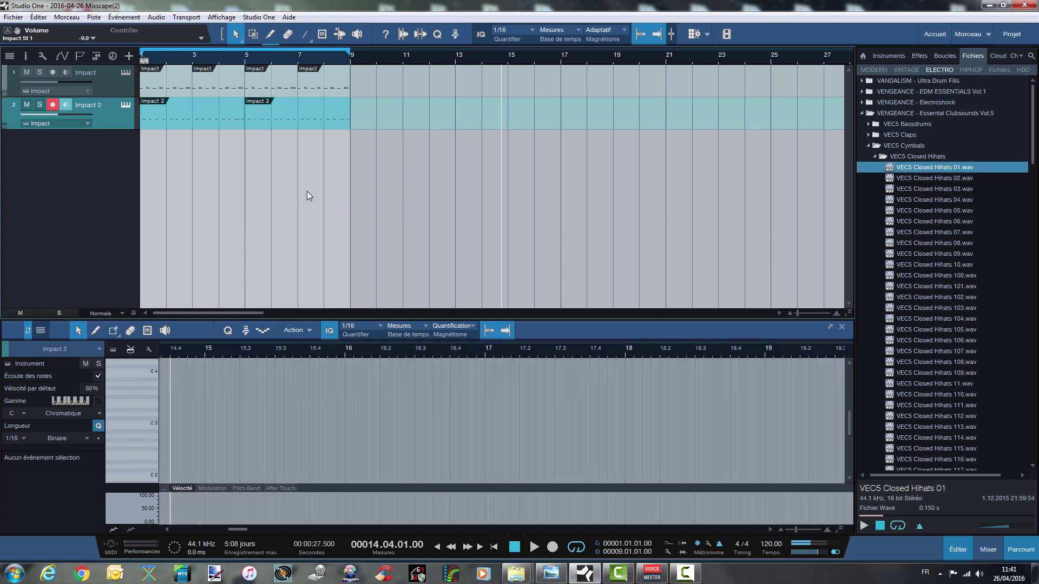
pyautogui.click(433, 173)
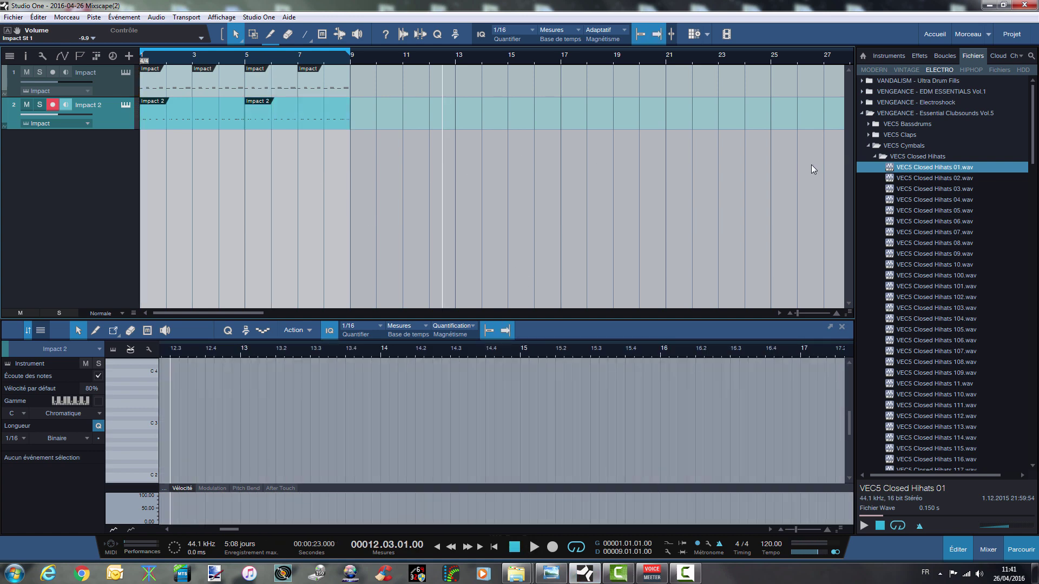
# Collapse the open sample folders and add the favourite instrument Nexus.64 on a new track
pyautogui.click(876, 155)
pyautogui.click(868, 145)
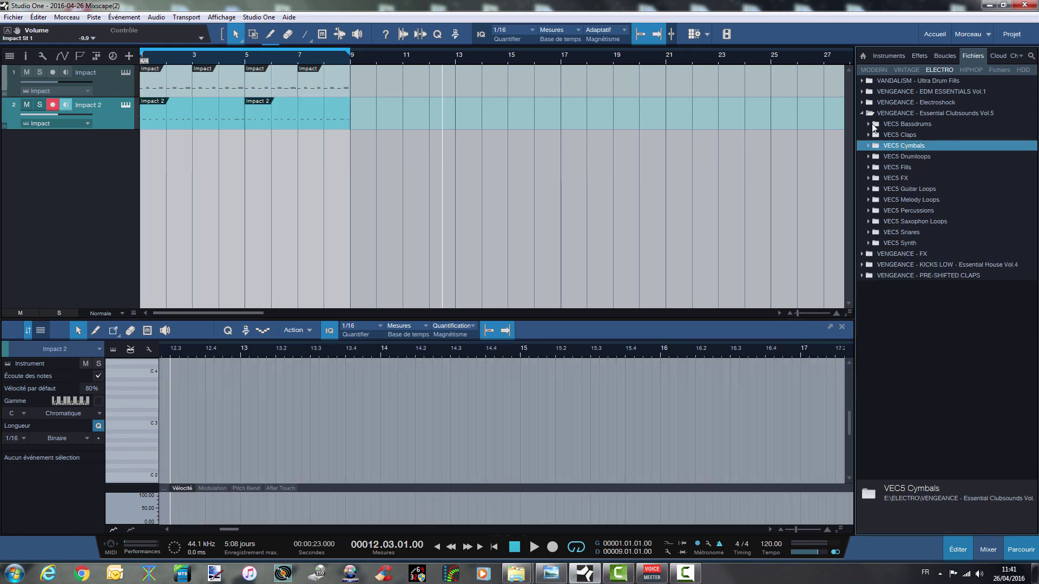
pyautogui.click(862, 113)
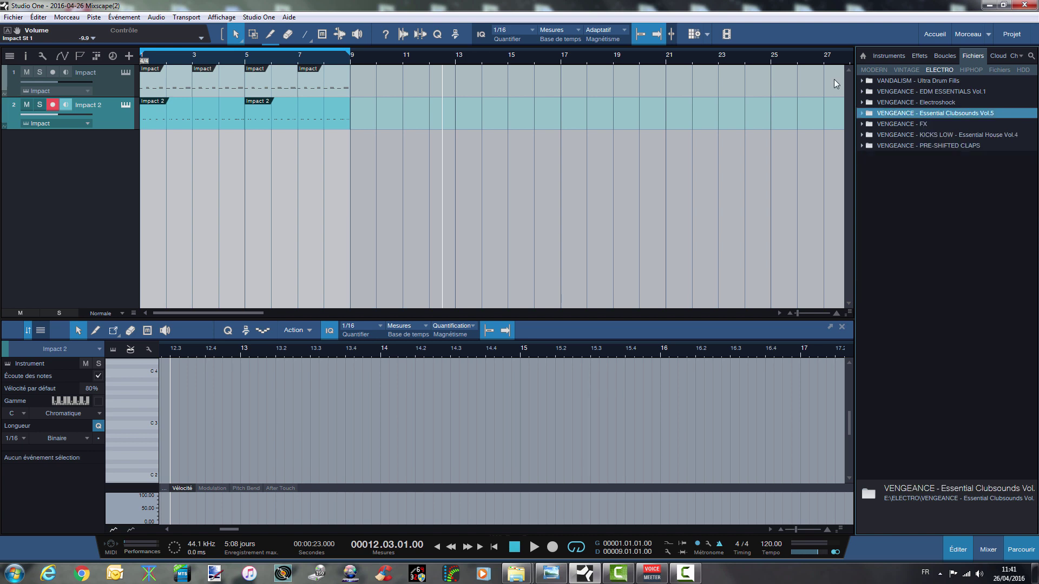
pyautogui.click(884, 57)
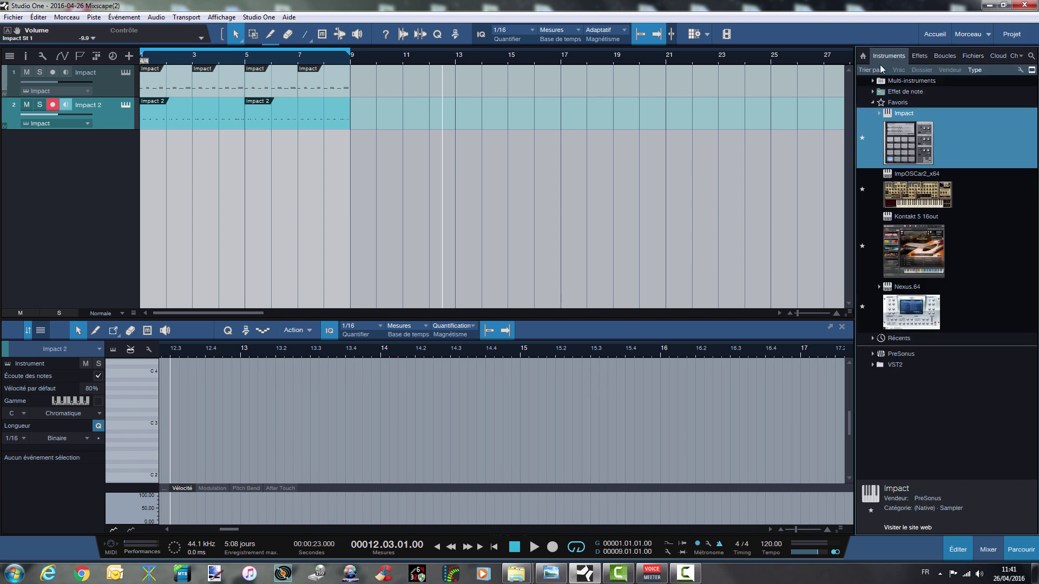
pyautogui.moveTo(911, 311); pyautogui.dragTo(61, 219)
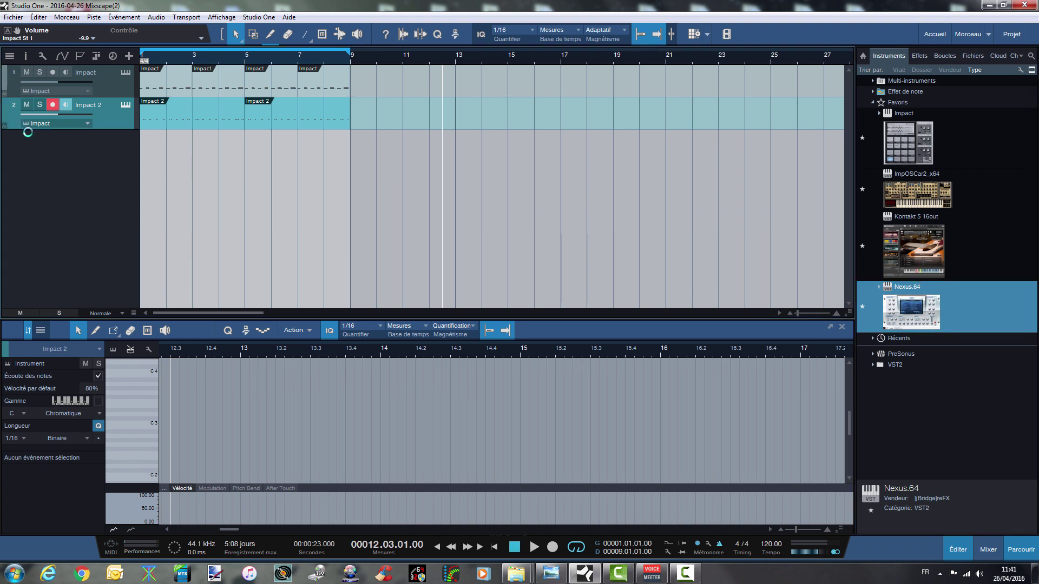
# Load the PN Dancepiano 2k7 preset from Nexus's Piano category and turn off its delay
pyautogui.click(539, 312)
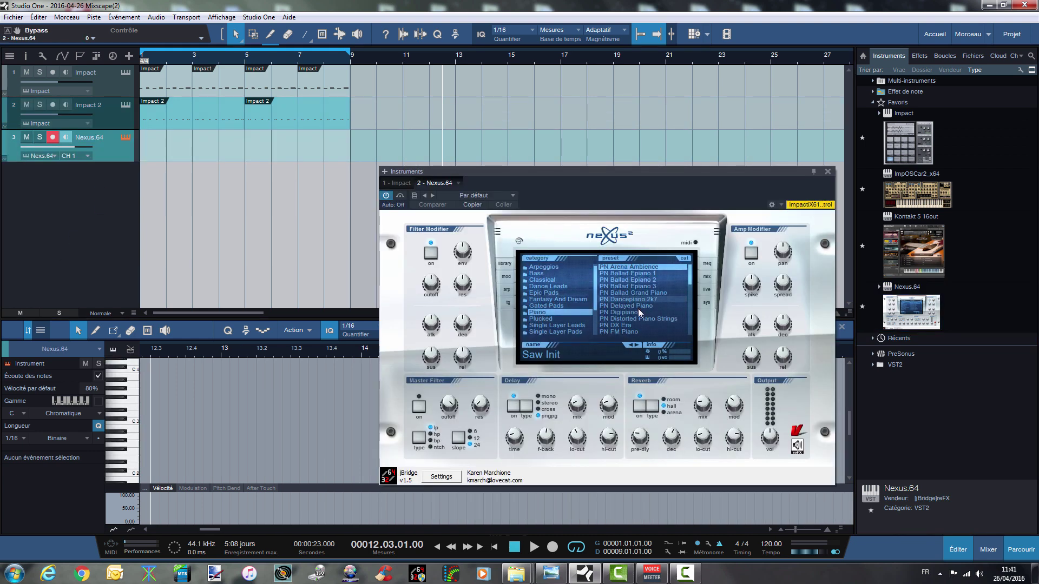
pyautogui.click(633, 299)
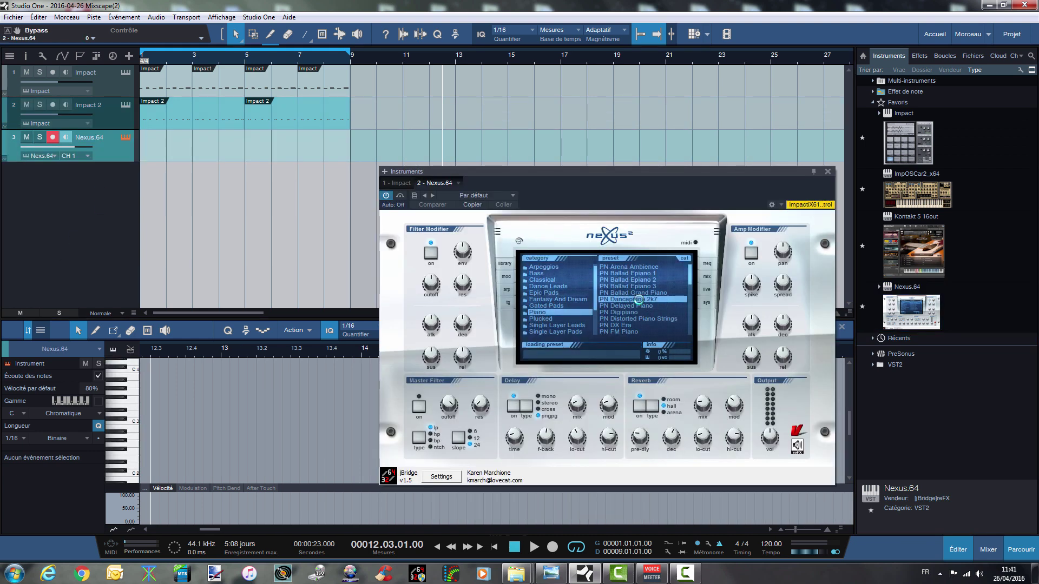
pyautogui.click(514, 407)
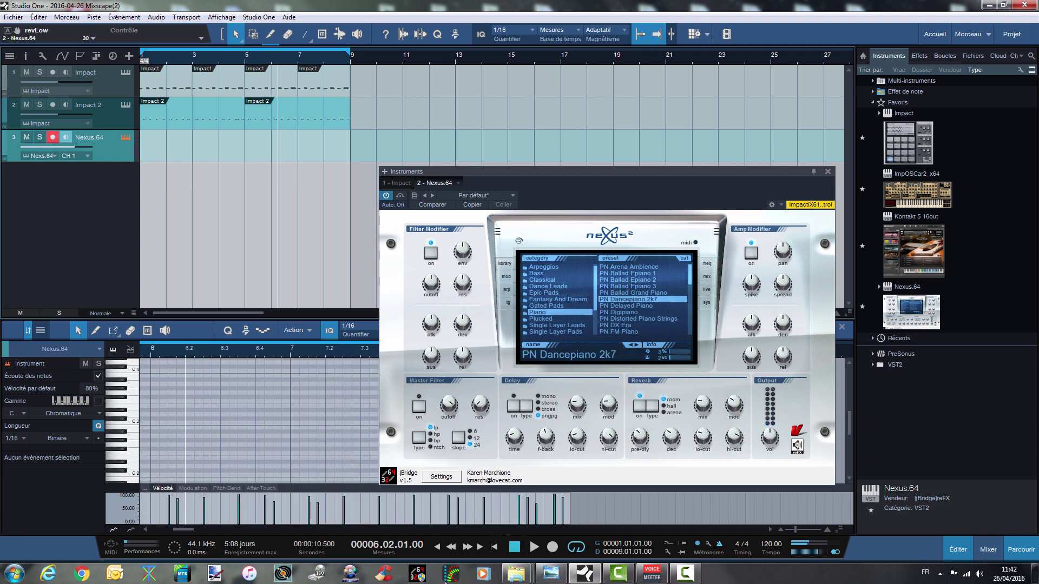
# Record a piano part on the Nexus.64 track from bar 1, and duplicate its clip, trimmed to end at bar 5, up to bar 9
pyautogui.click(437, 548)
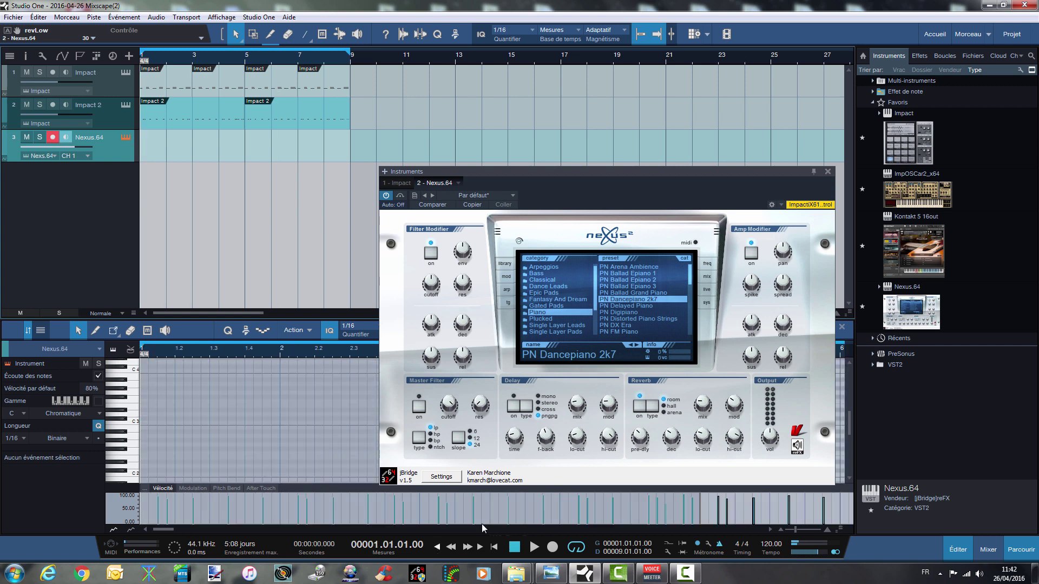
pyautogui.click(828, 172)
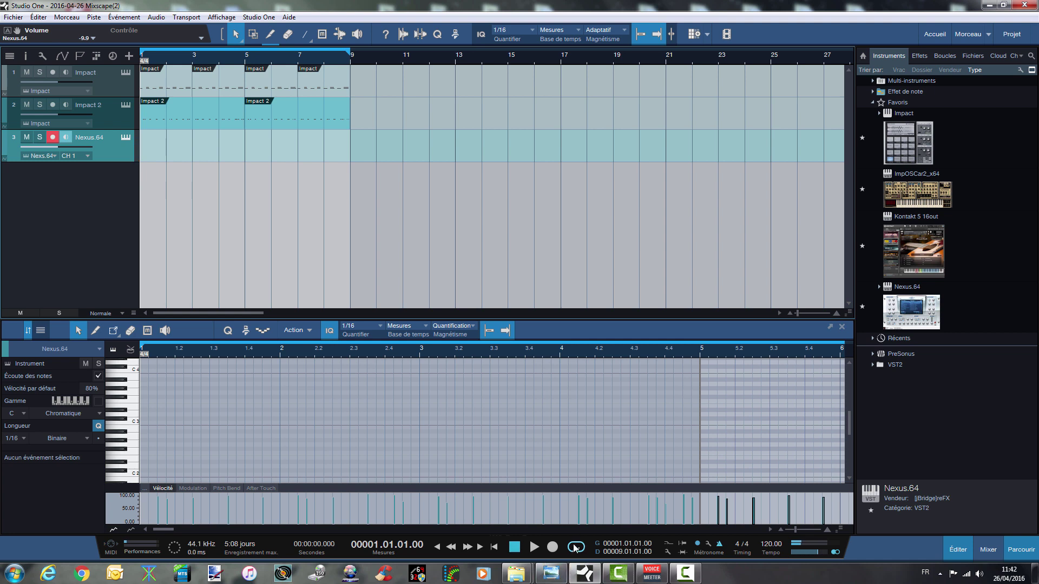
pyautogui.click(556, 548)
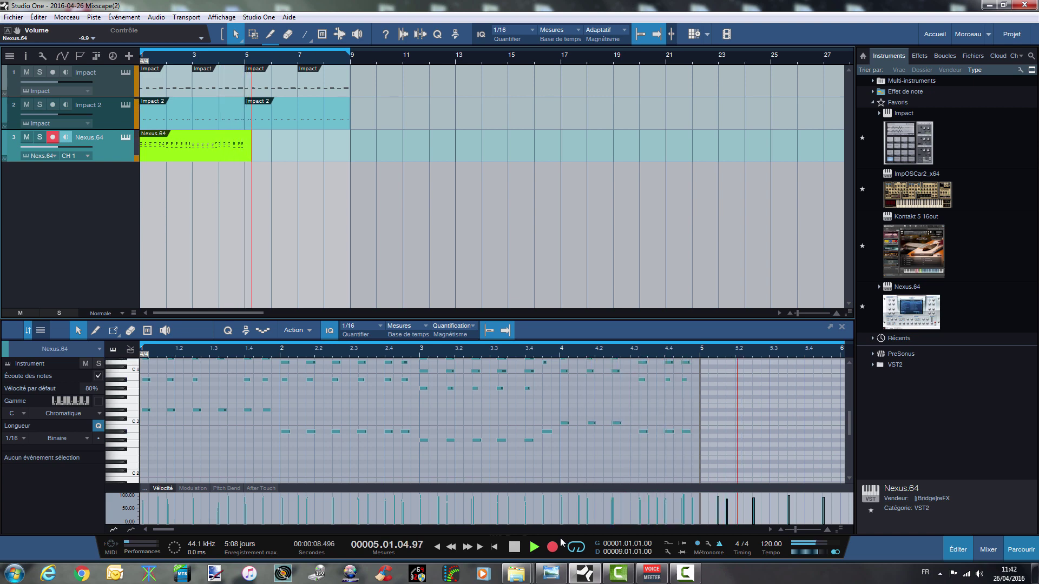
pyautogui.click(514, 547)
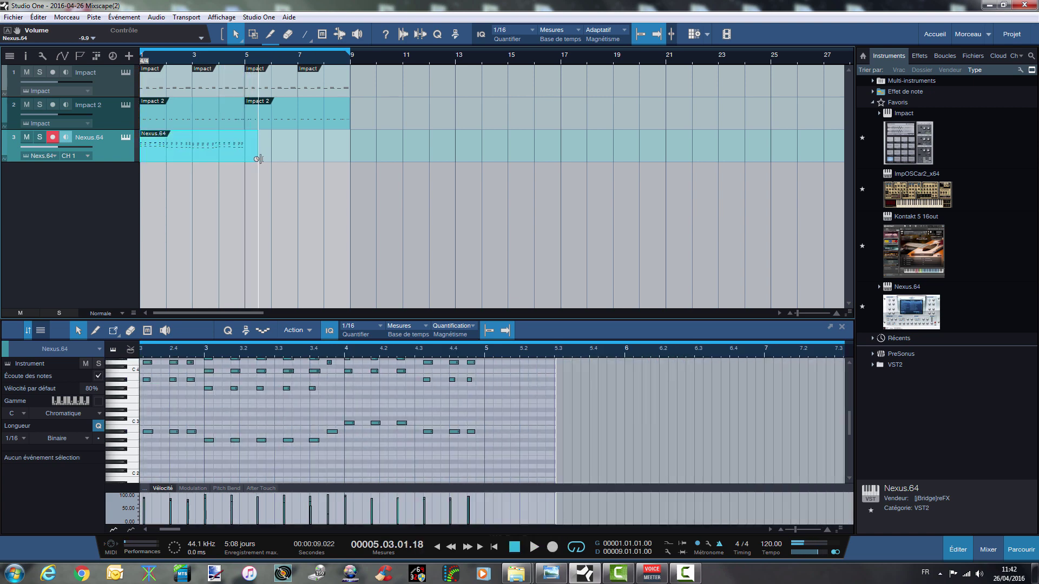
pyautogui.press('d')
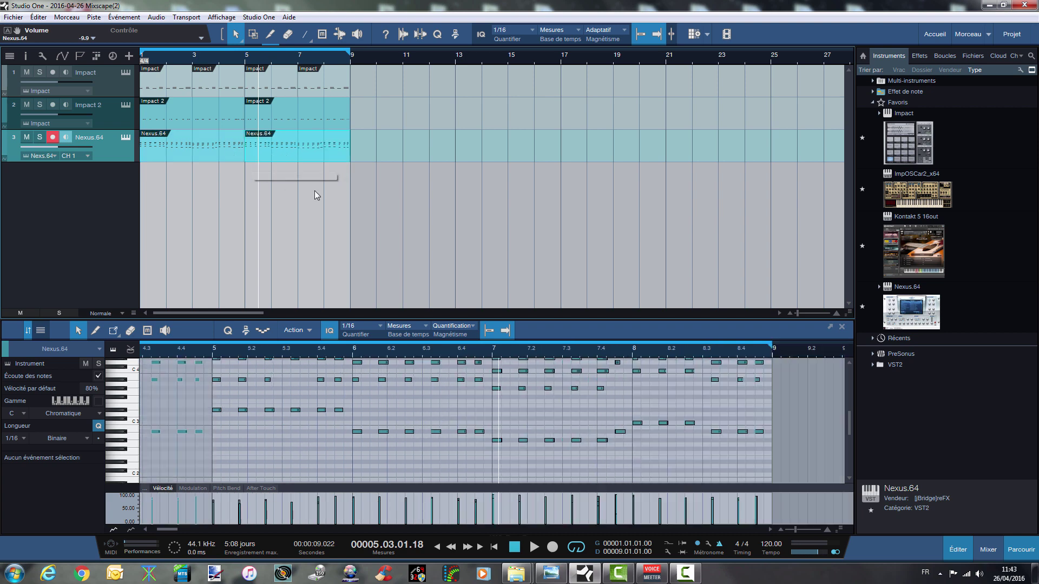
# Make a complete duplicate of the Nexus.64 track and delete the copied clips from the new track
pyautogui.rightClick(95, 155)
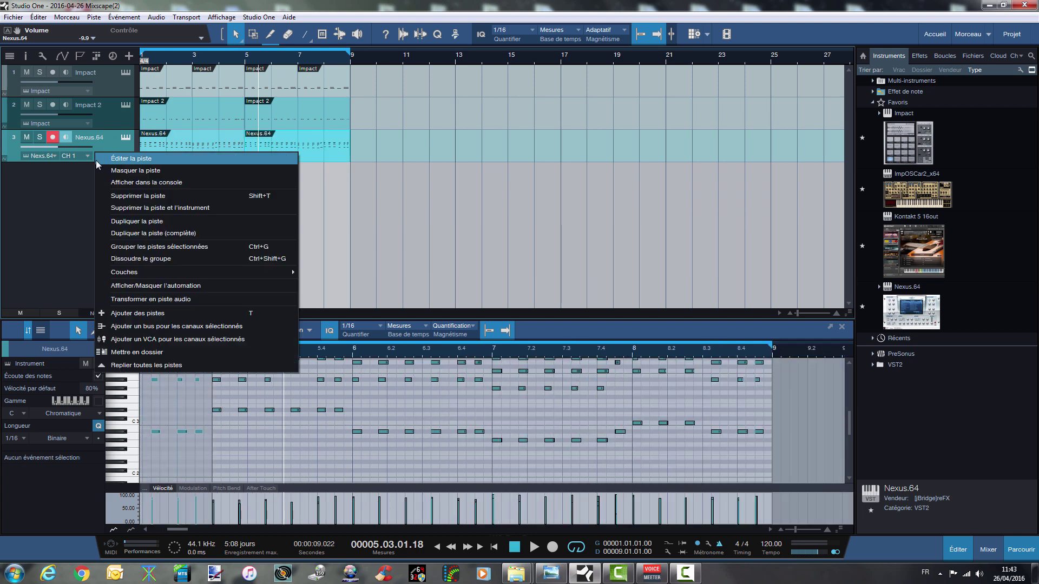
pyautogui.click(138, 235)
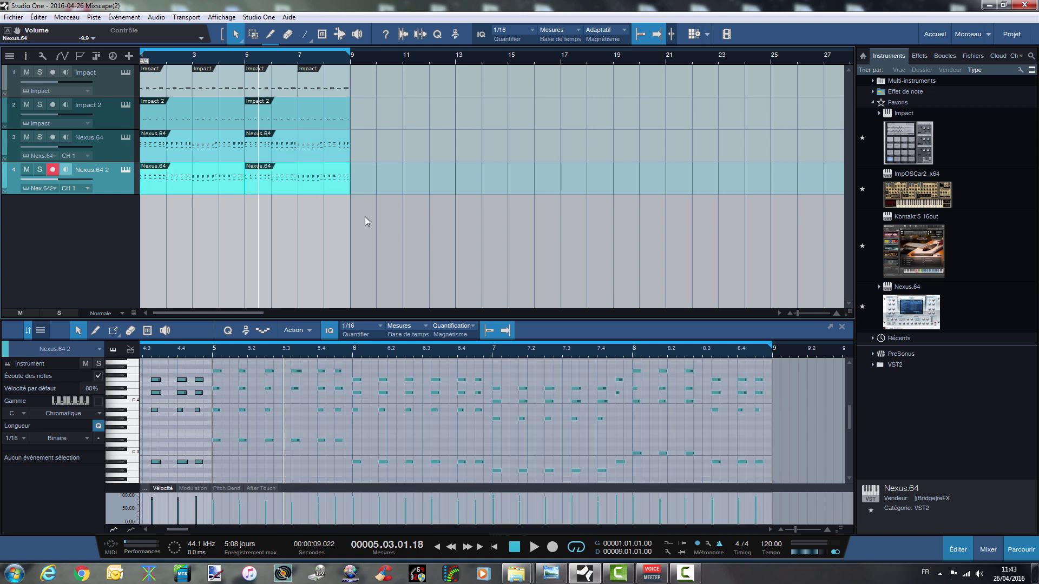
pyautogui.press('Delete')
# Open the Nexus instrument of the Nexus.64 2 track and load BA Matrix Bass from the Bass category
pyautogui.click(124, 169)
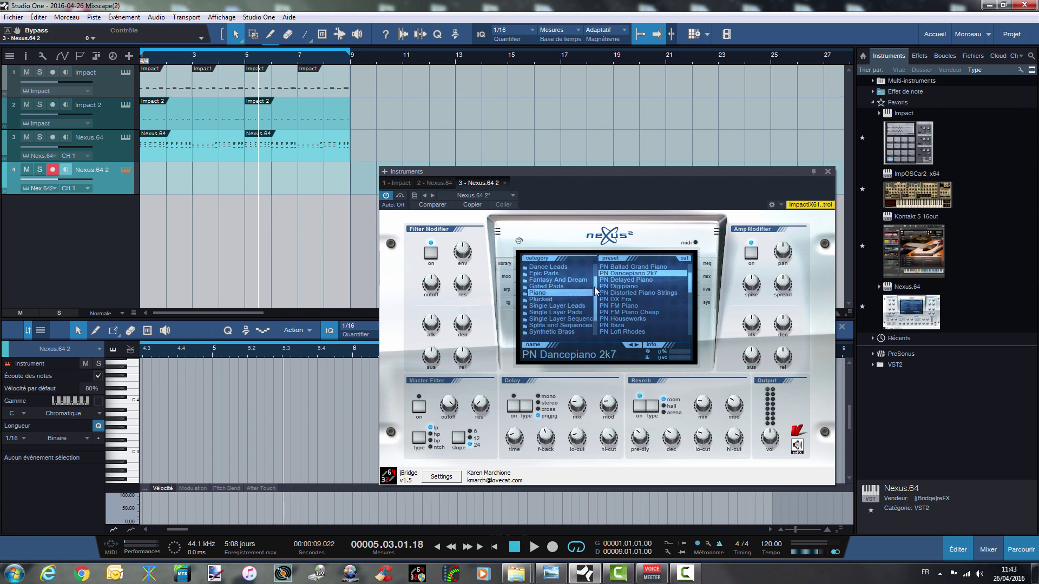
pyautogui.scroll(3, 594, 287)
pyautogui.click(544, 272)
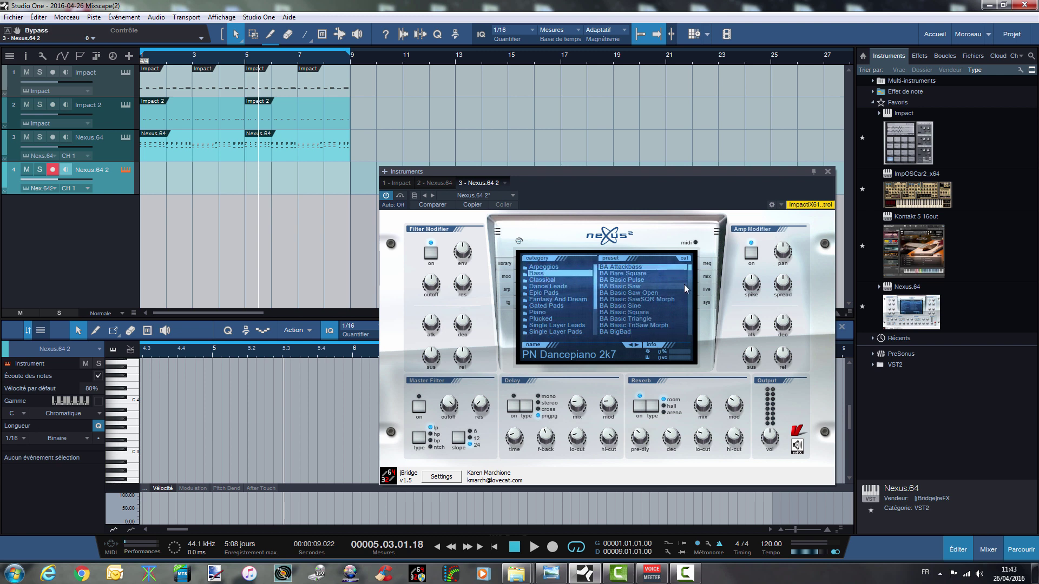
pyautogui.moveTo(688, 268); pyautogui.dragTo(688, 292)
pyautogui.click(649, 305)
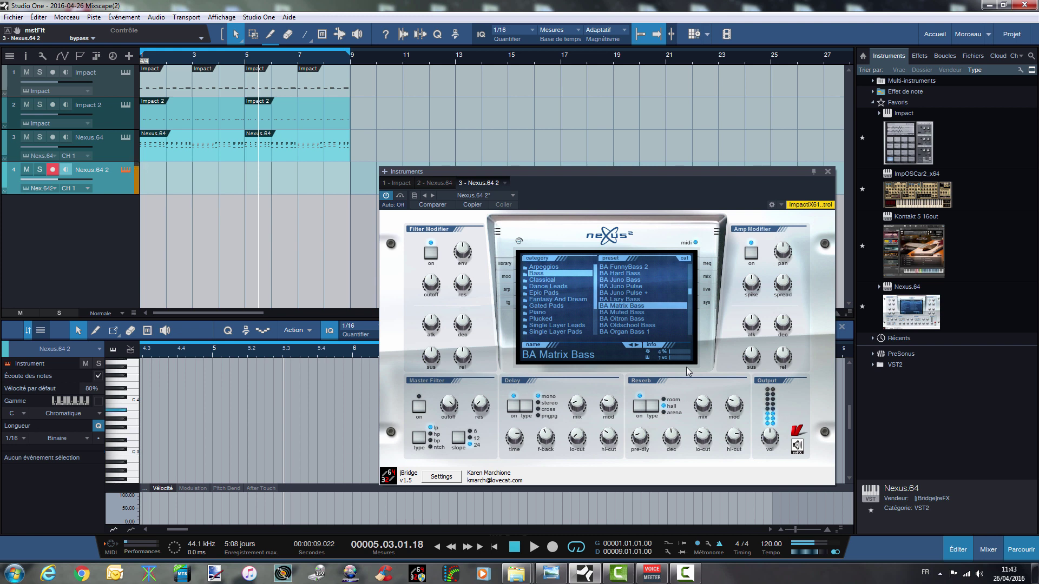
# Try recording a bass part on the Nexus.64 2 track while auditioning presets up to BA Organ Bass 1, and delete the take
pyautogui.click(519, 548)
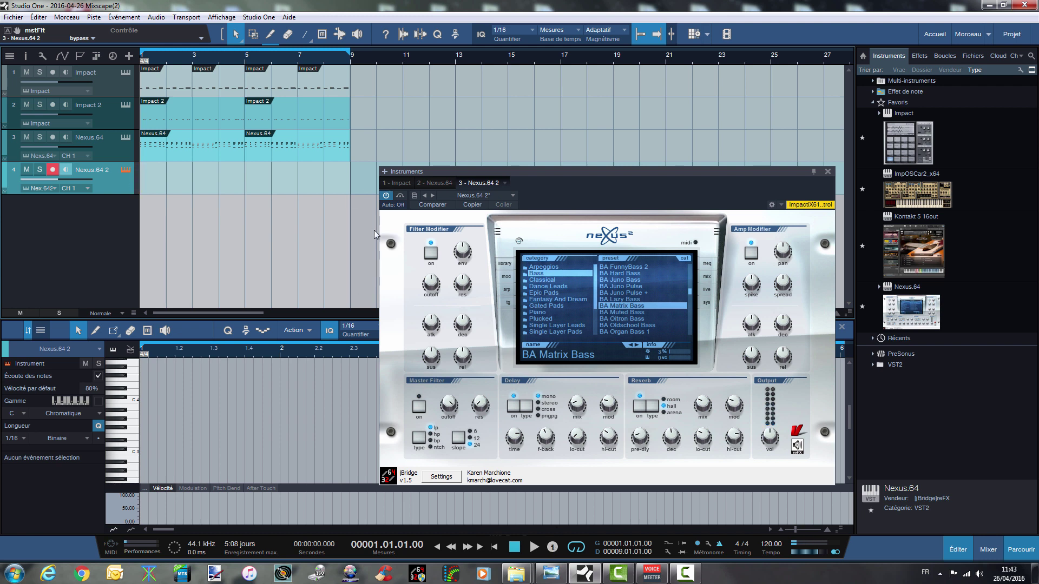
pyautogui.press('KP_Multiply')
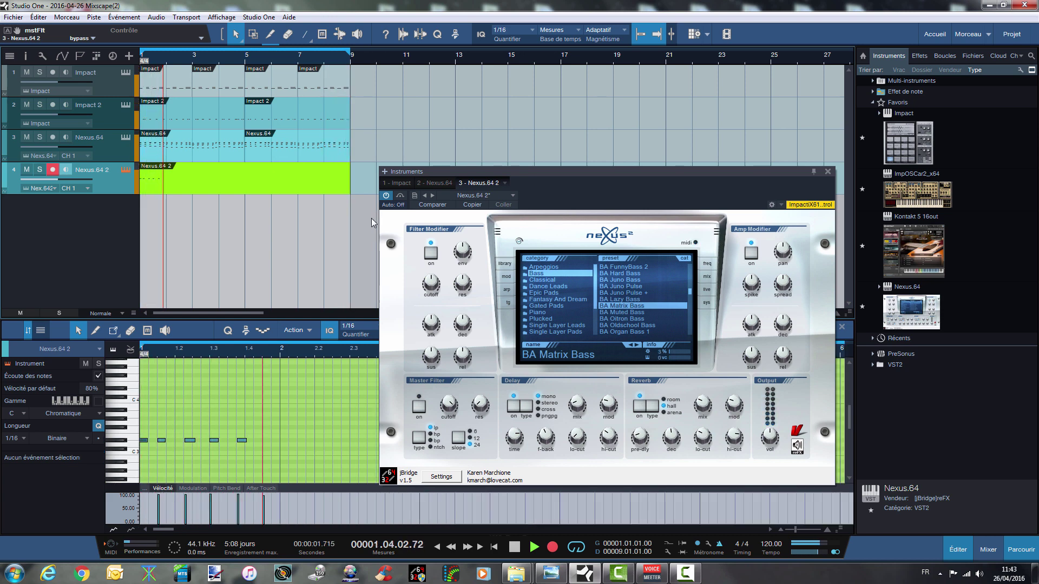
pyautogui.click(649, 312)
pyautogui.click(647, 320)
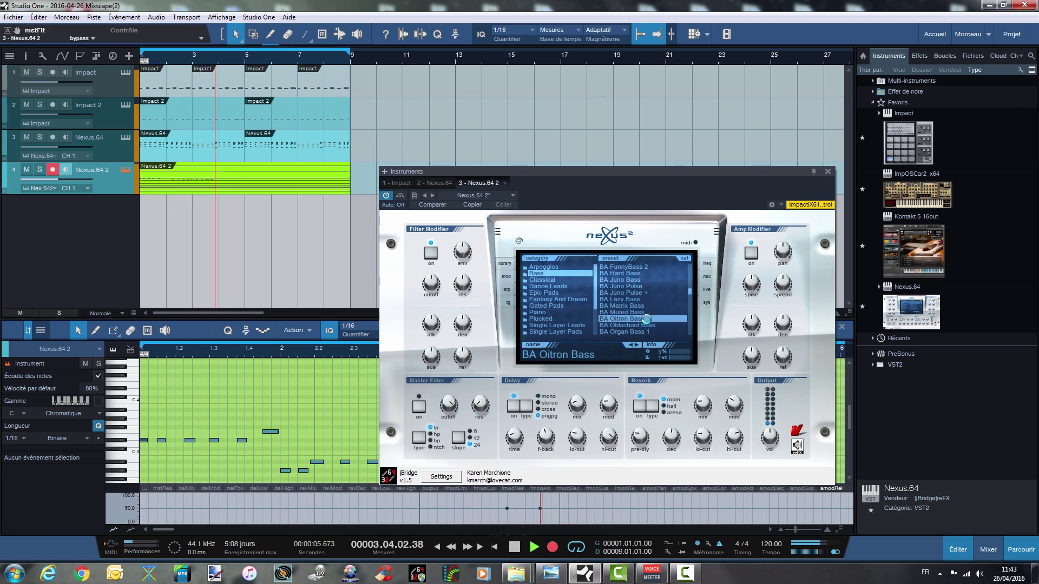
pyautogui.click(648, 326)
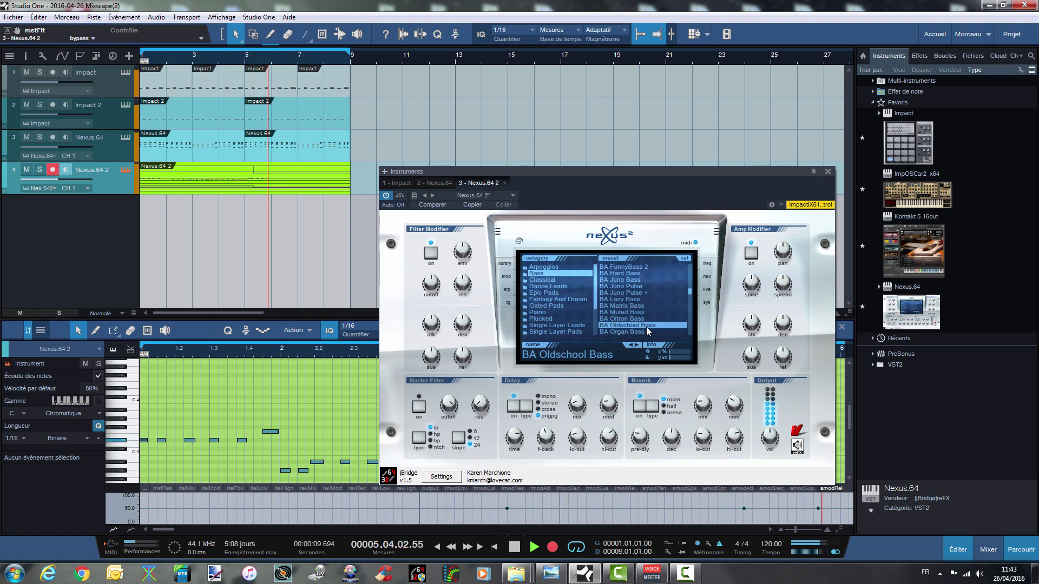
pyautogui.click(647, 332)
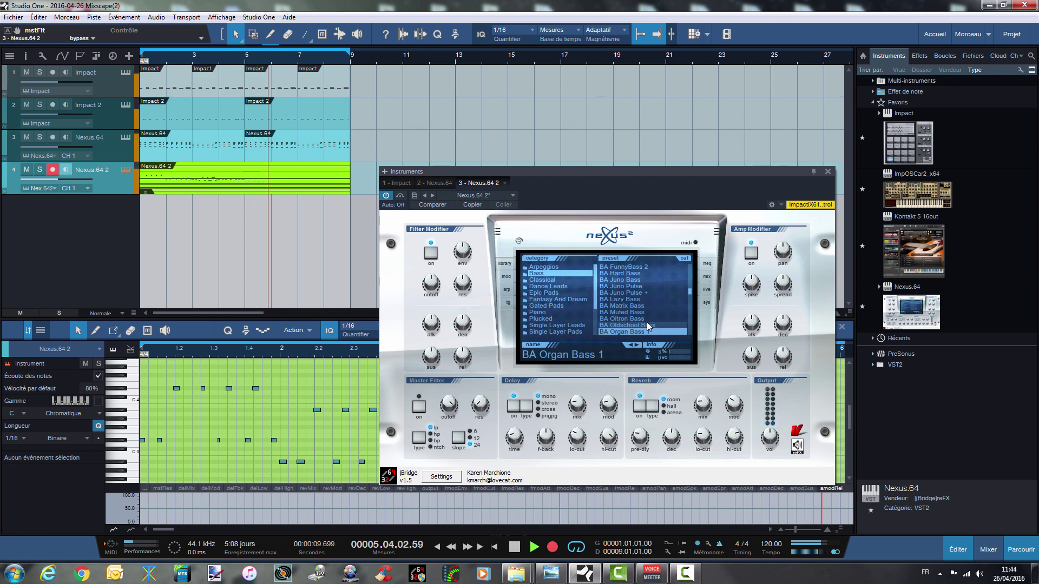
pyautogui.click(516, 547)
pyautogui.click(519, 546)
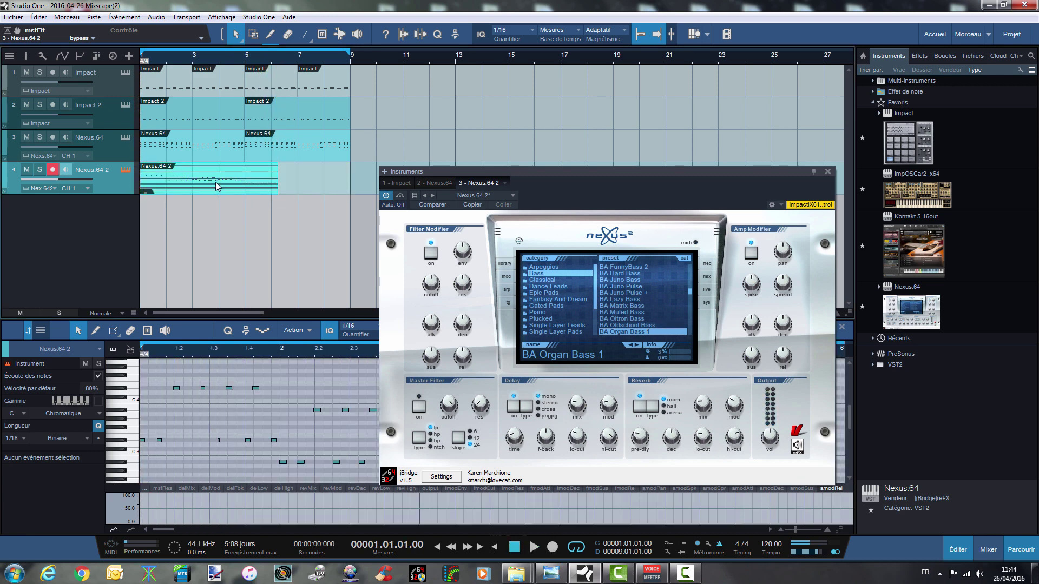
pyautogui.press('Delete')
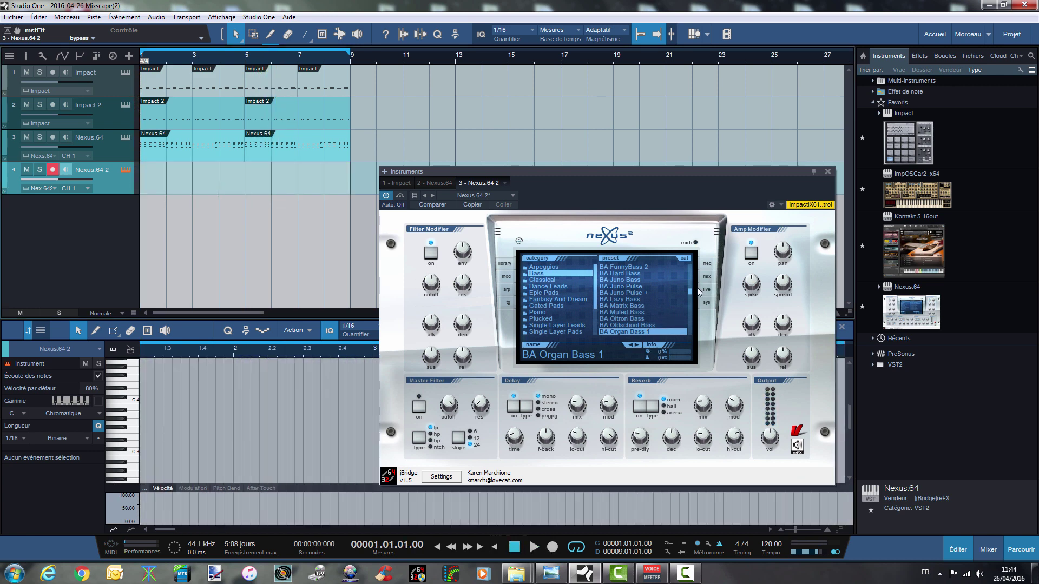
# Load the BA Juno Pulse preset, record an eight-bar bass line on the Nexus.64 2 track, and play it back
pyautogui.click(634, 290)
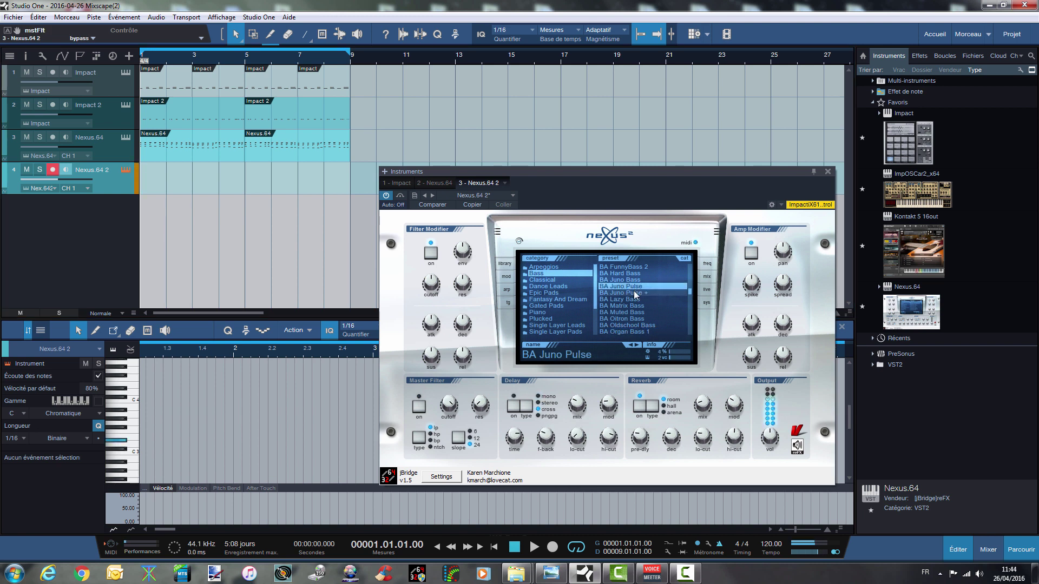
pyautogui.click(519, 546)
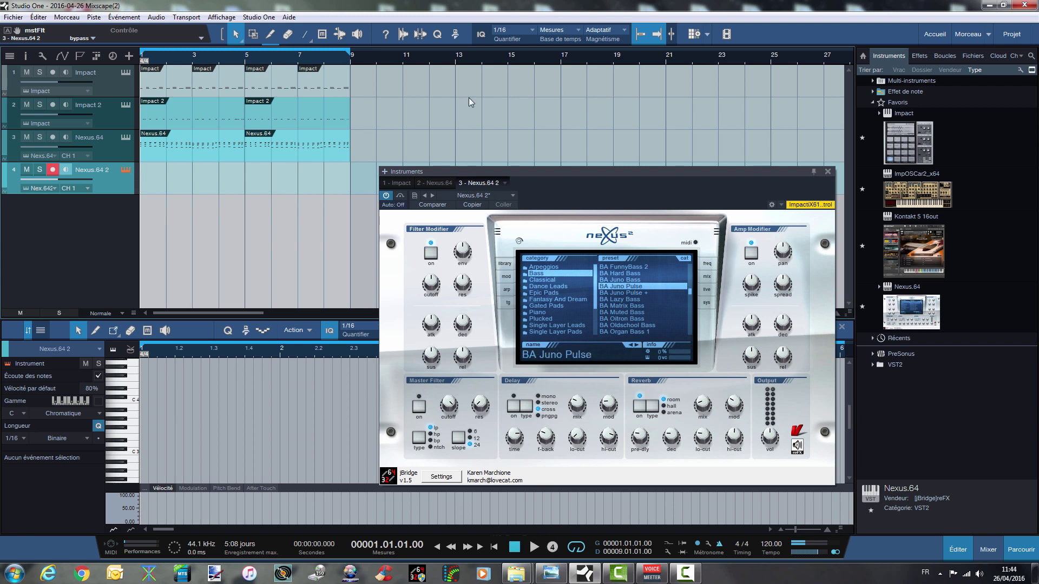
pyautogui.press('KP_Multiply')
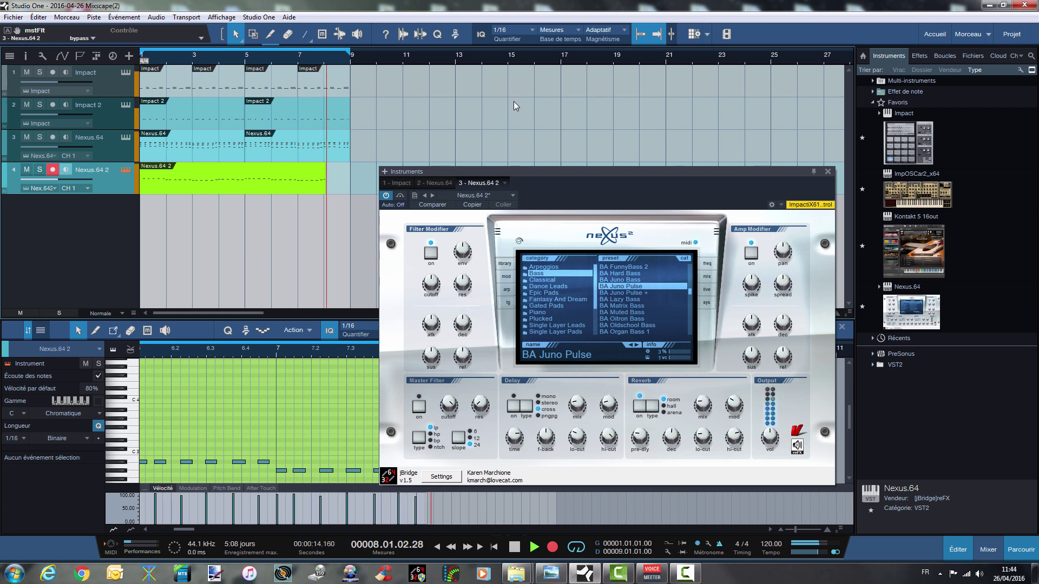
pyautogui.press('space')
pyautogui.press('space')
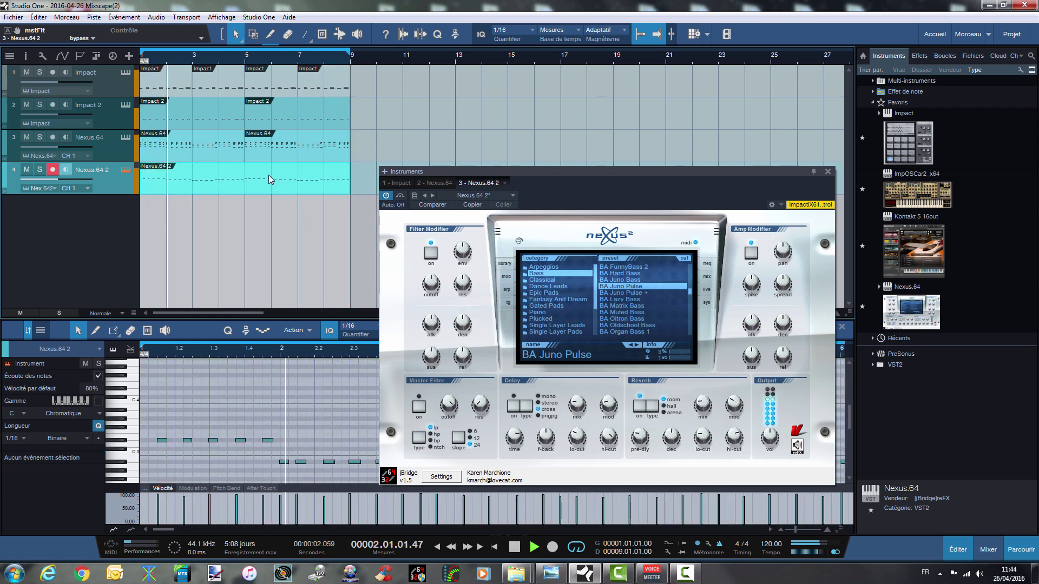
# Switch the bass to the BA Juno Pulse + preset during playback and lower the Nexus.64 2 track volume to -15.4 dB
pyautogui.click(611, 300)
pyautogui.click(613, 292)
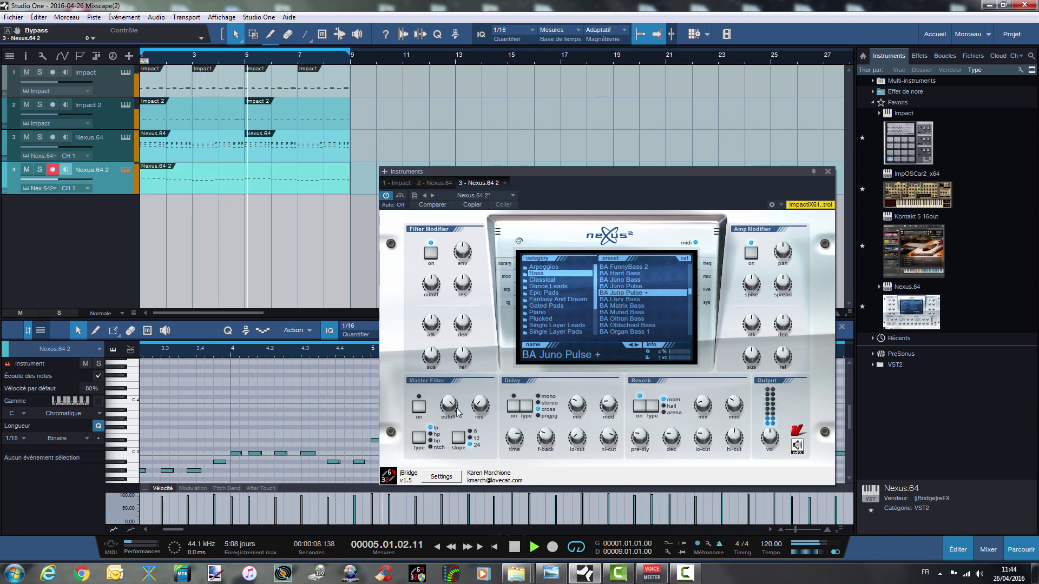
pyautogui.click(56, 179)
pyautogui.moveTo(56, 180)
pyautogui.mouseDown()
pyautogui.moveTo(57, 147)
pyautogui.moveTo(51, 180)
pyautogui.mouseUp()
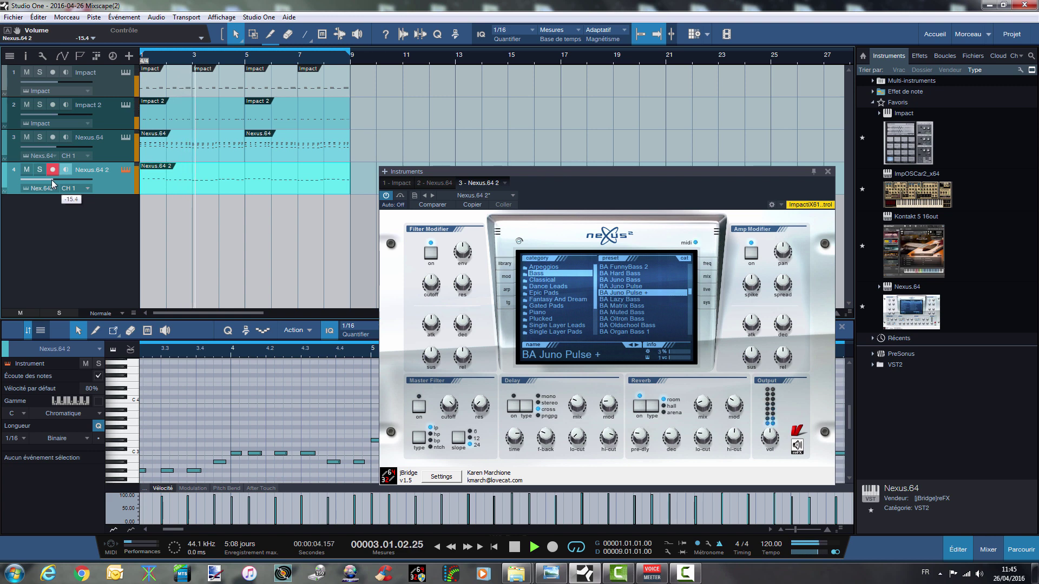
pyautogui.click(515, 547)
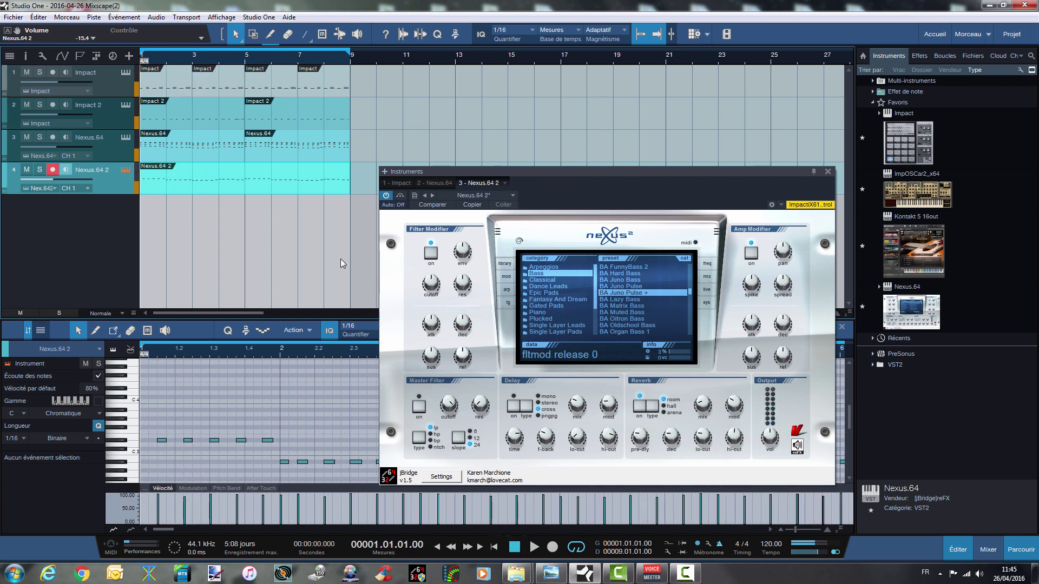
# Make a complete duplicate of the Nexus.64 2 track and delete the copied bass clip from the new track
pyautogui.rightClick(104, 173)
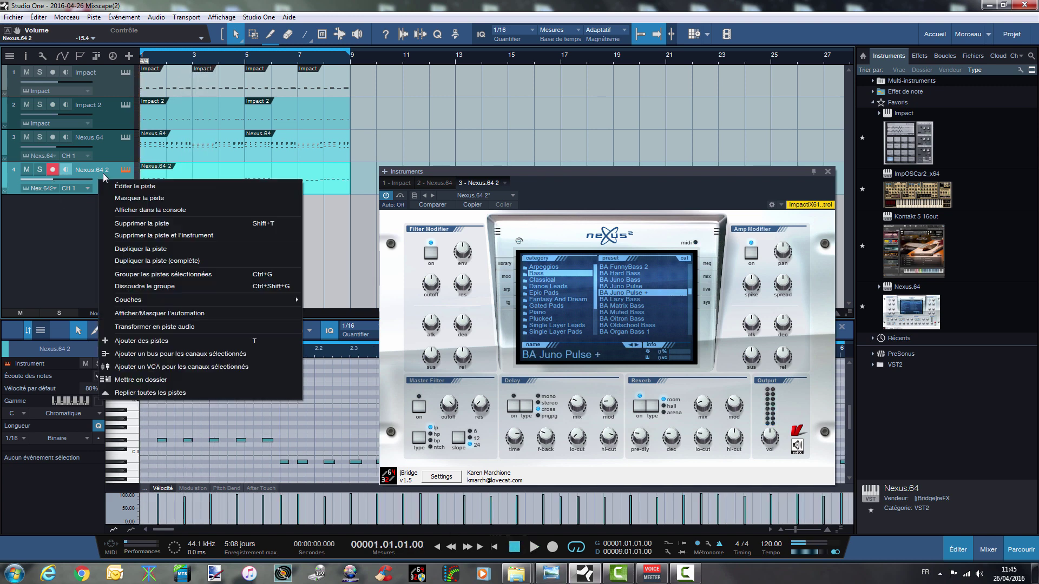
pyautogui.click(167, 262)
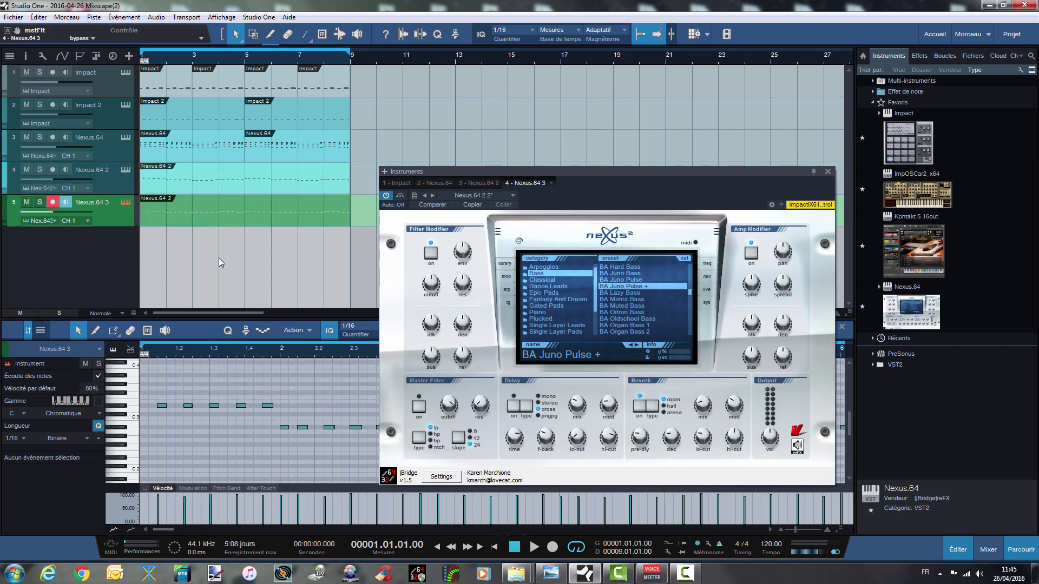
pyautogui.click(127, 204)
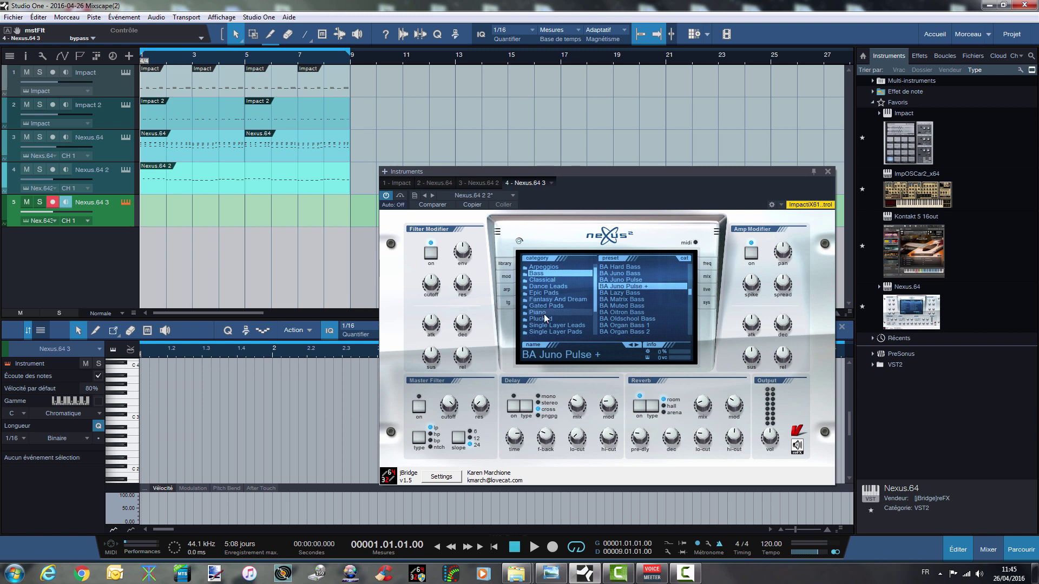
# Audition Nexus's Plucked presets on the Nexus.64 3 track over the beat, set the track volume to -8.5 dB, and settle on PL Ethno Lead
pyautogui.click(553, 319)
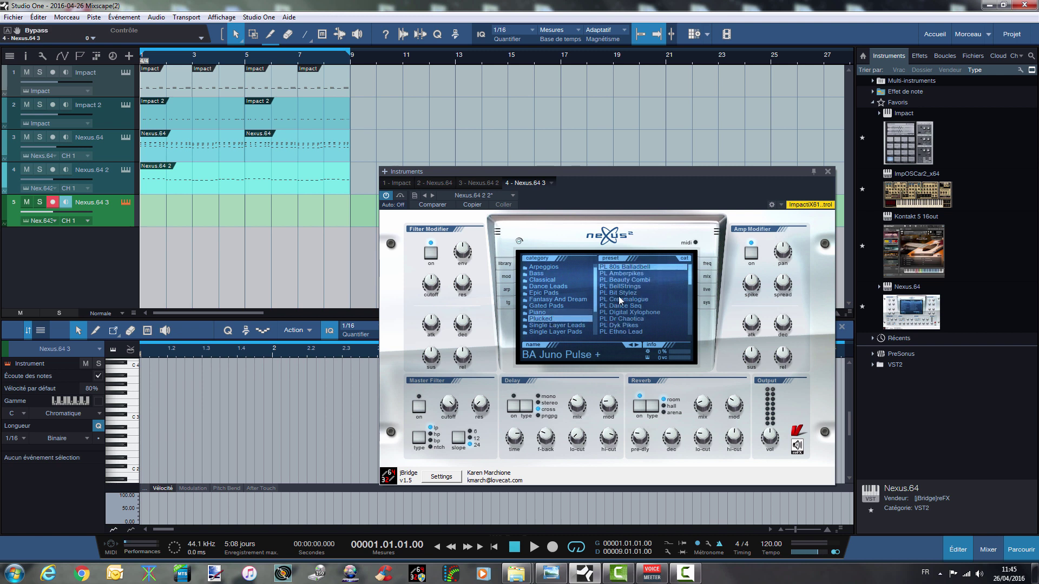
pyautogui.click(649, 313)
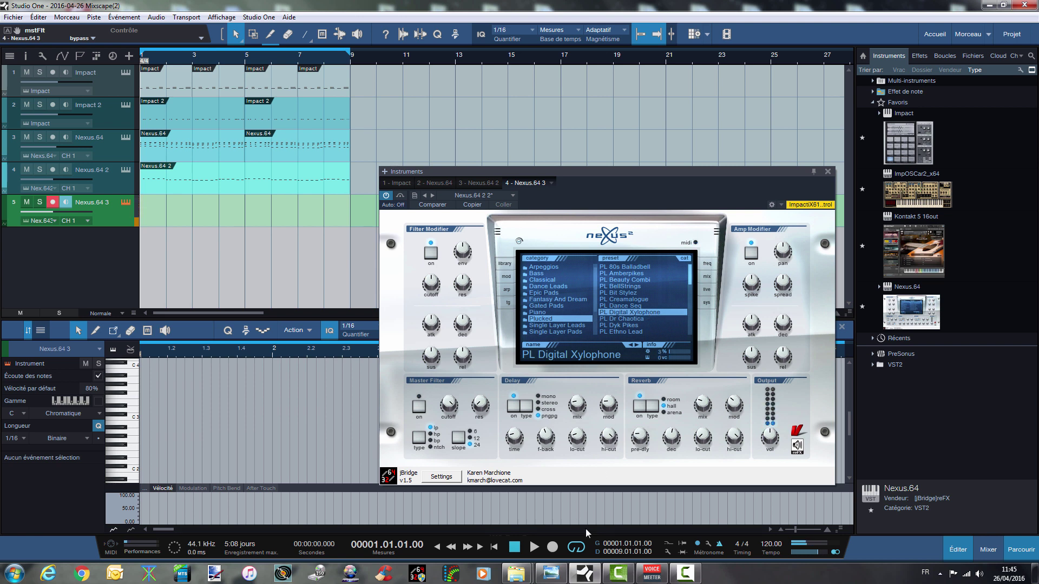
pyautogui.click(656, 319)
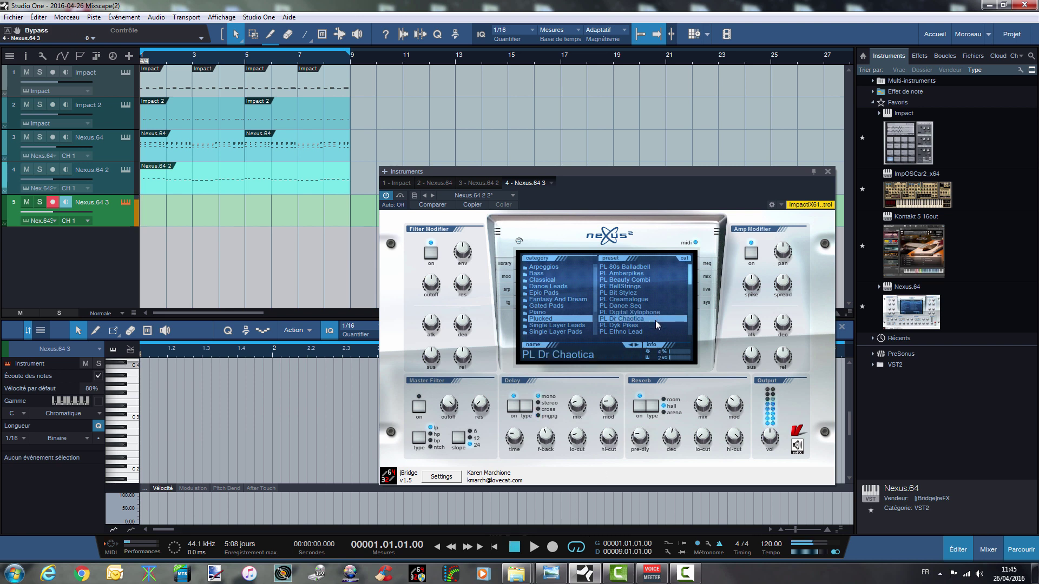
pyautogui.click(517, 550)
pyautogui.click(539, 540)
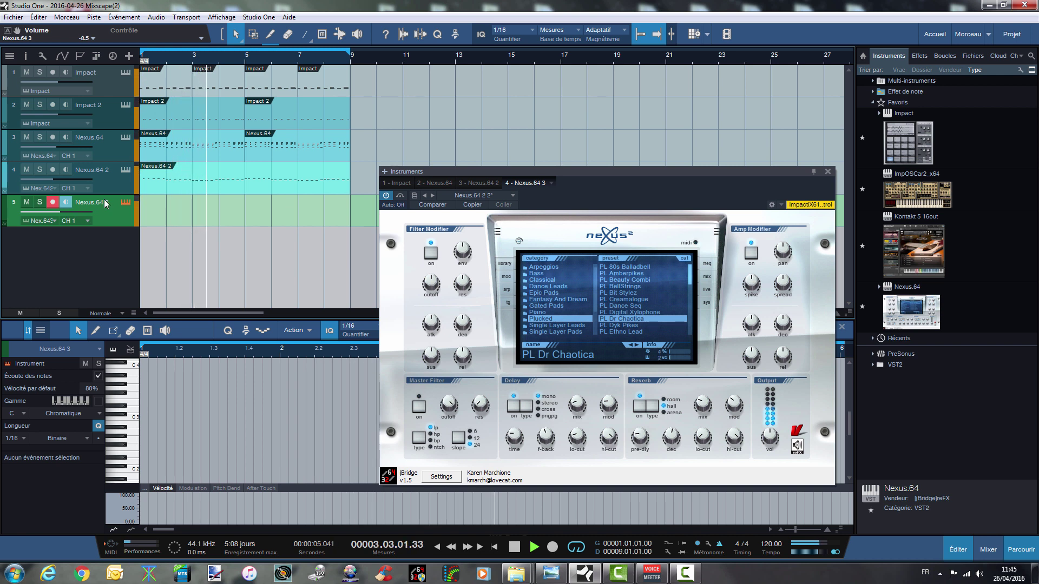
pyautogui.click(618, 325)
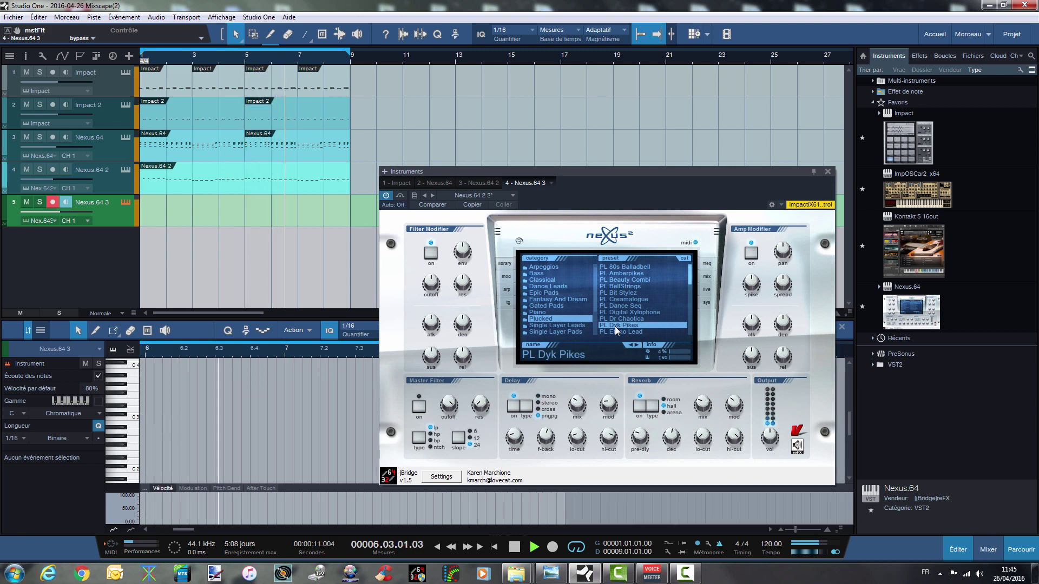
pyautogui.click(615, 331)
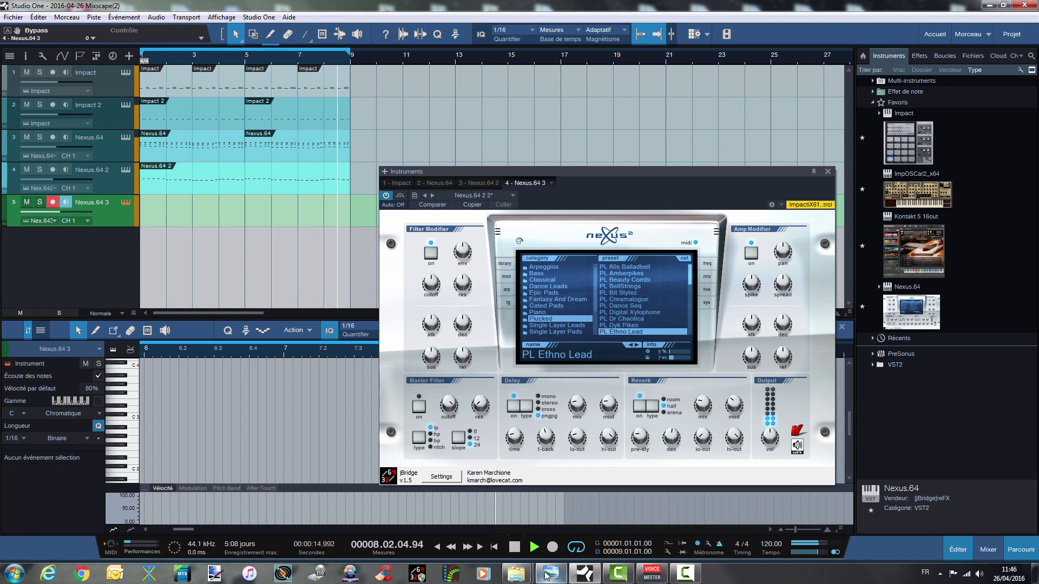
# Record an eight-bar plucked lead with PL Ethno Lead on the Nexus.64 3 track, play it back, and close the instrument window
pyautogui.click(551, 547)
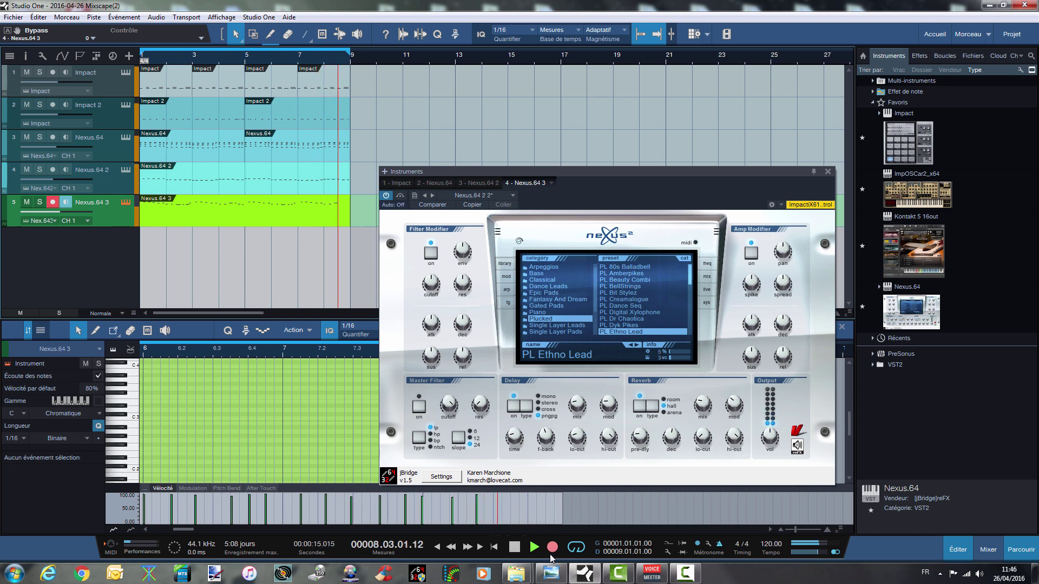
pyautogui.press('space')
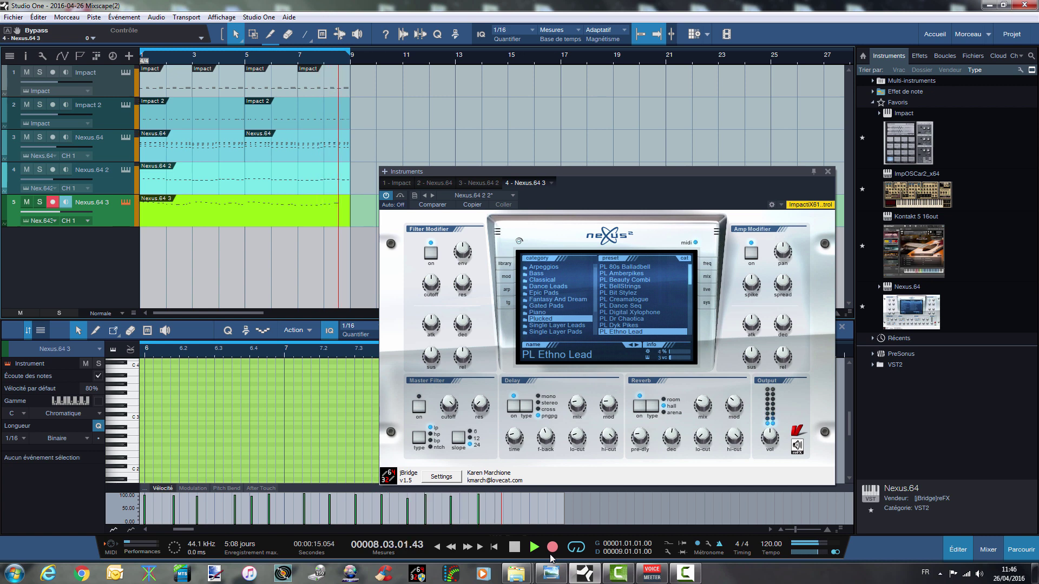
pyautogui.click(514, 547)
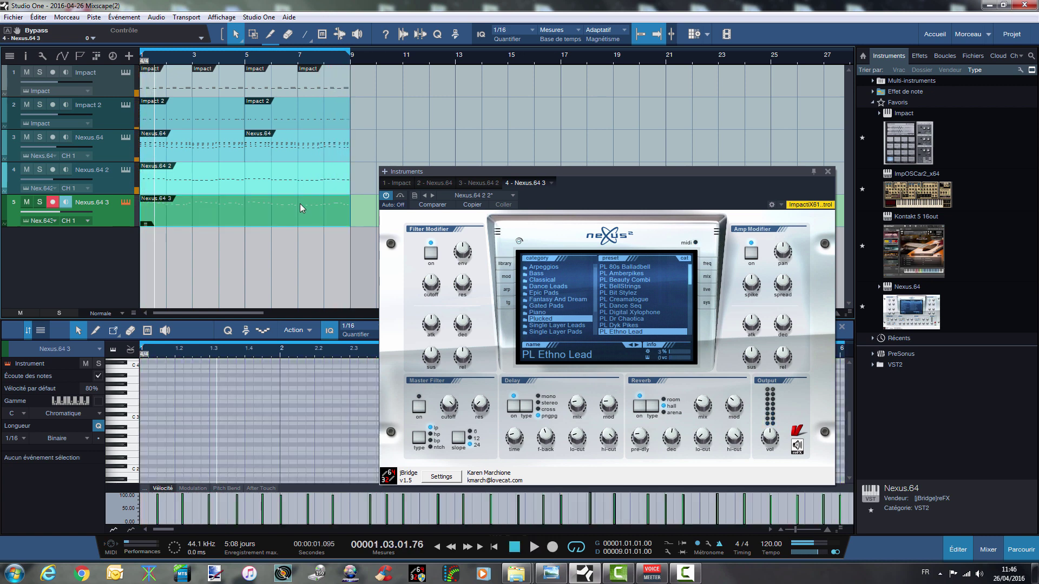
pyautogui.click(304, 57)
pyautogui.press('space')
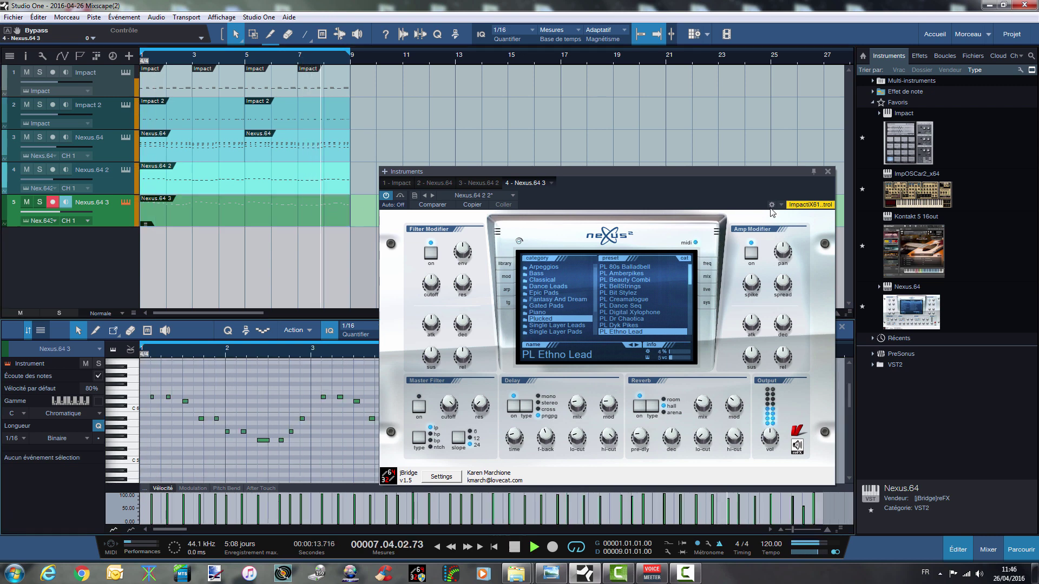
pyautogui.click(827, 172)
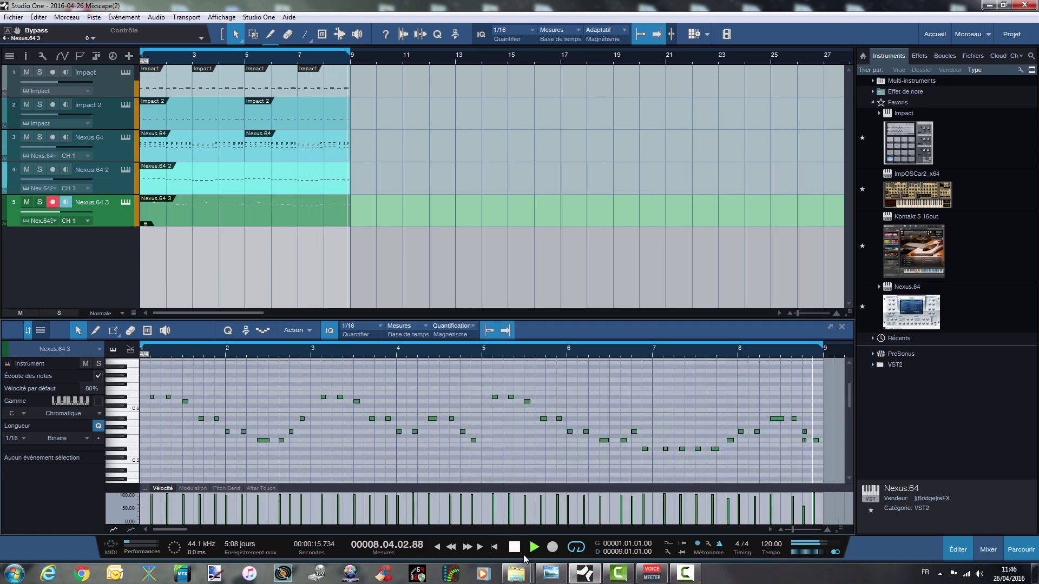
pyautogui.click(518, 550)
# Delete the short extra lower note near the end of bar 8 in the Nexus.64 3 clip
pyautogui.click(804, 440)
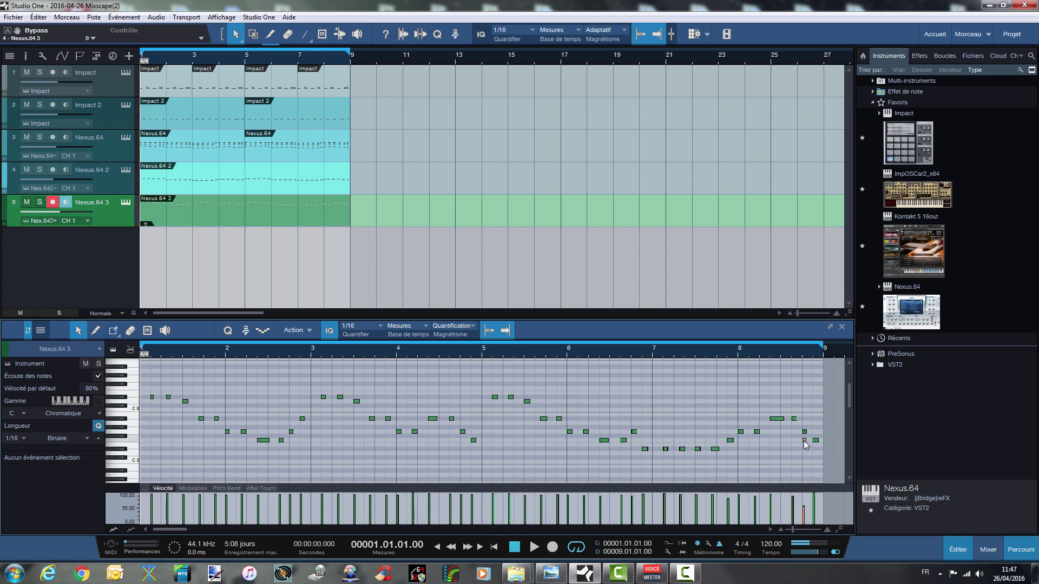
pyautogui.press('Delete')
pyautogui.click(534, 312)
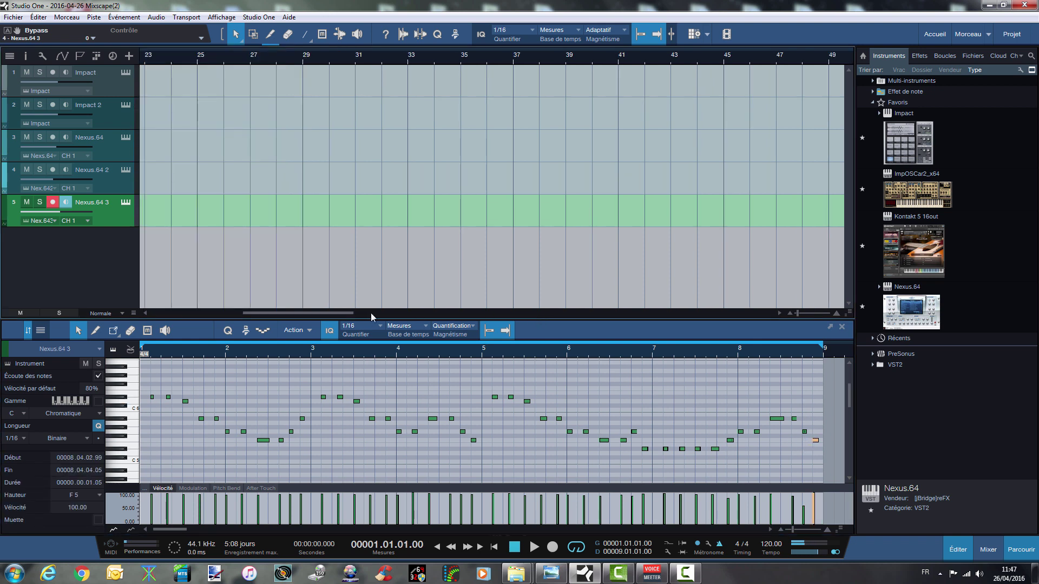
pyautogui.moveTo(317, 313); pyautogui.dragTo(160, 313)
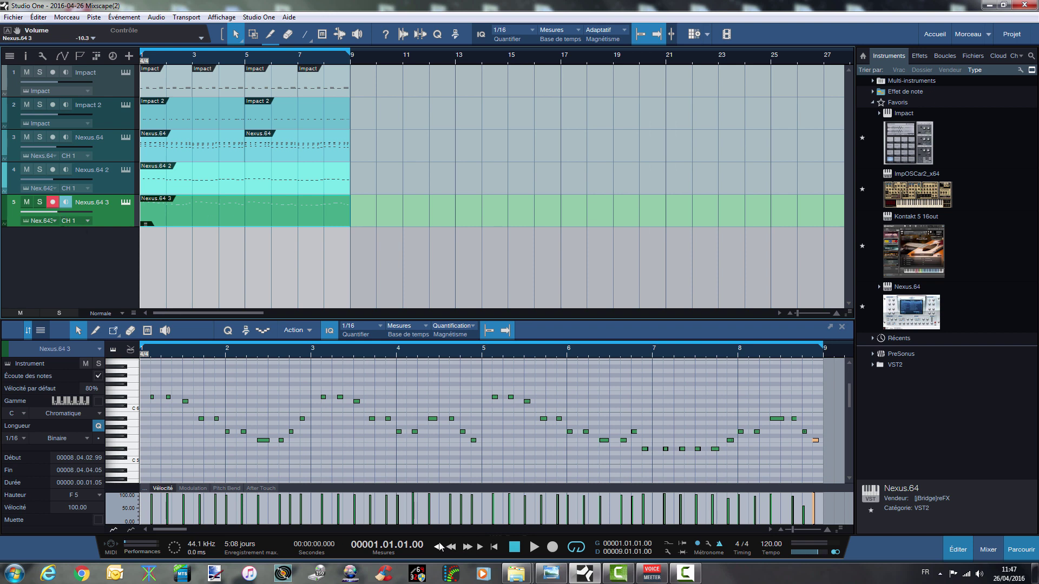
# Make a complete duplicate of the Nexus.64 3 track and delete the copied lead clip from the new track
pyautogui.rightClick(96, 214)
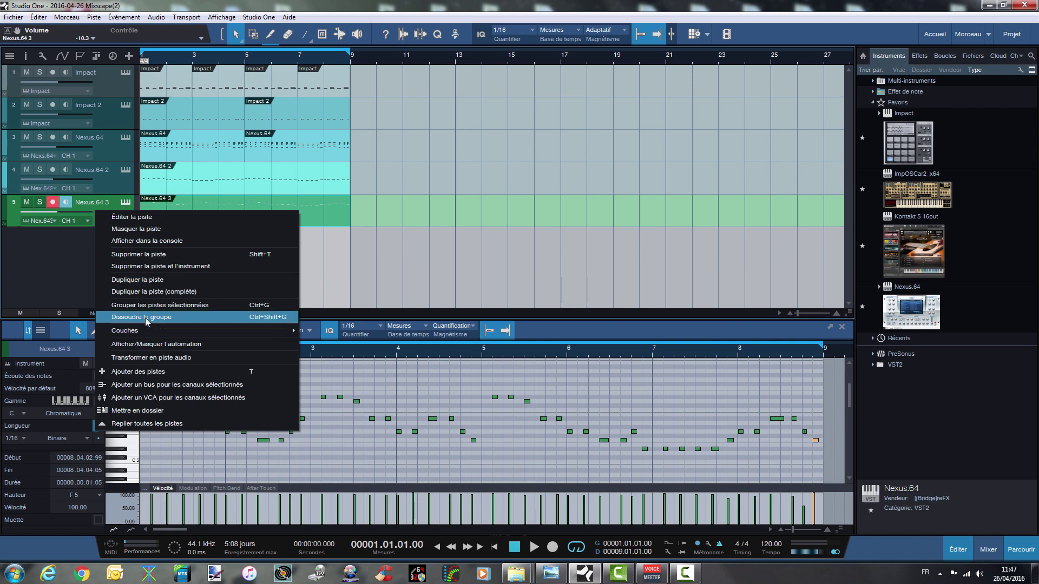
pyautogui.click(144, 293)
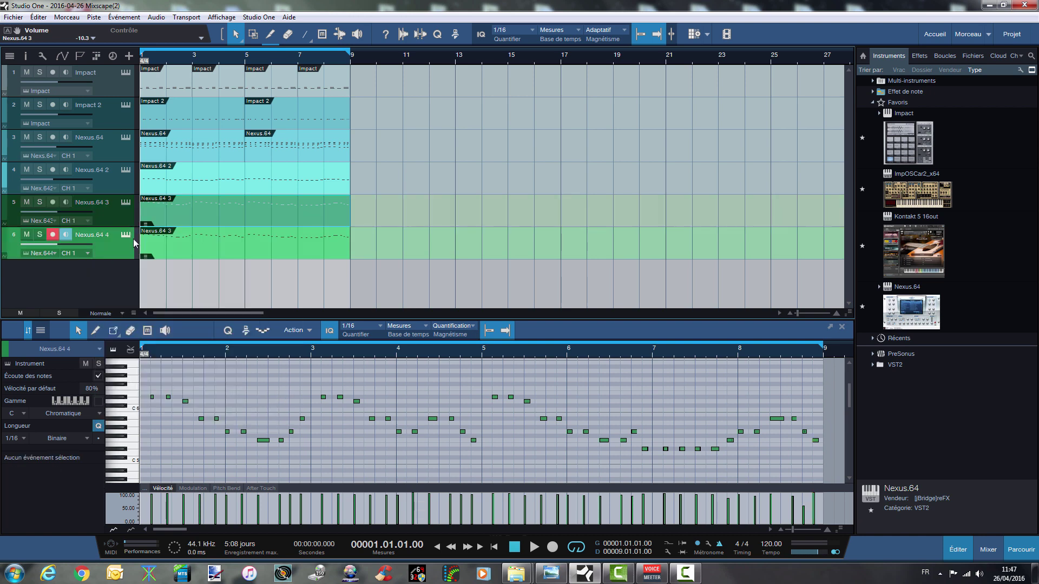
pyautogui.press('Delete')
# Open Nexus on the Nexus.64 4 track, try LD Cheesy Madness from the Dance Leads, and load LD Cheap Trancelead
pyautogui.click(126, 236)
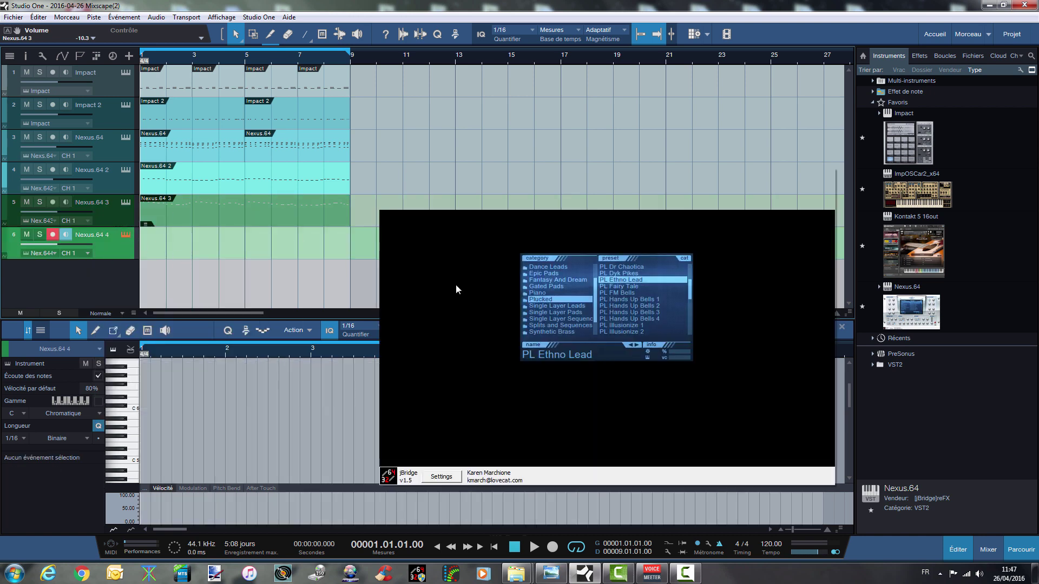
pyautogui.scroll(1, 590, 279)
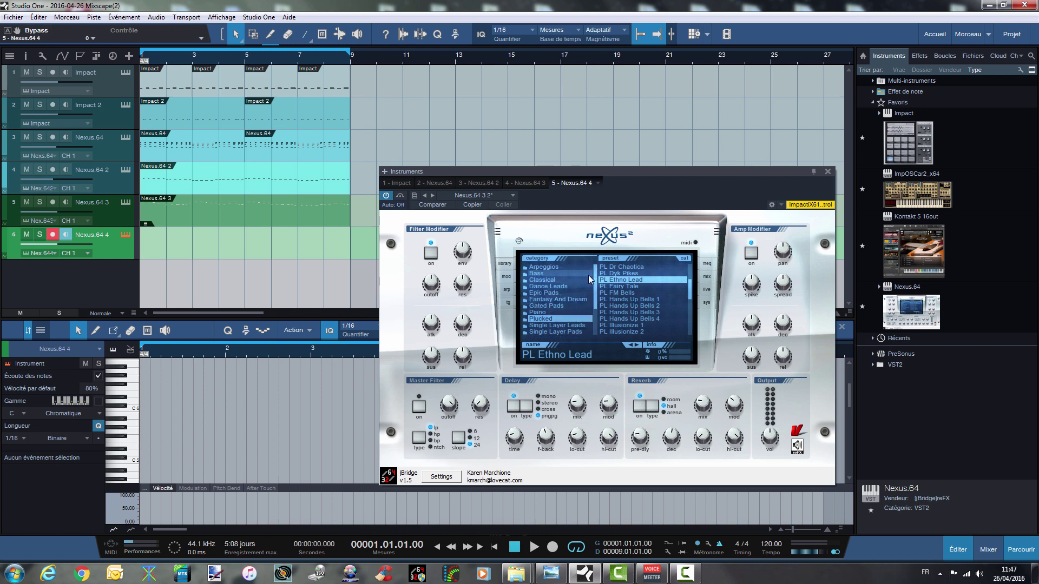
pyautogui.click(546, 286)
pyautogui.click(654, 319)
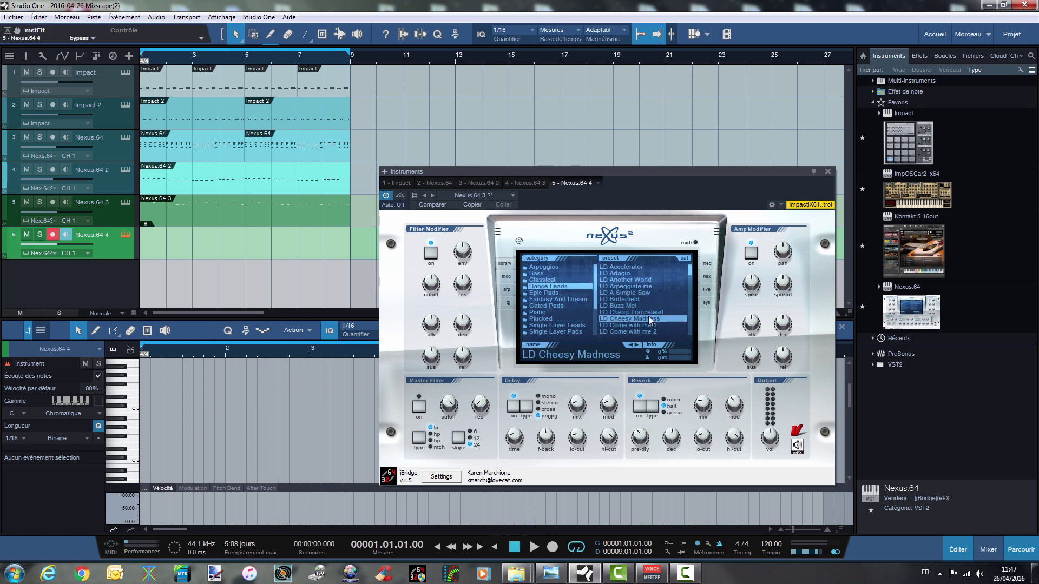
pyautogui.click(649, 313)
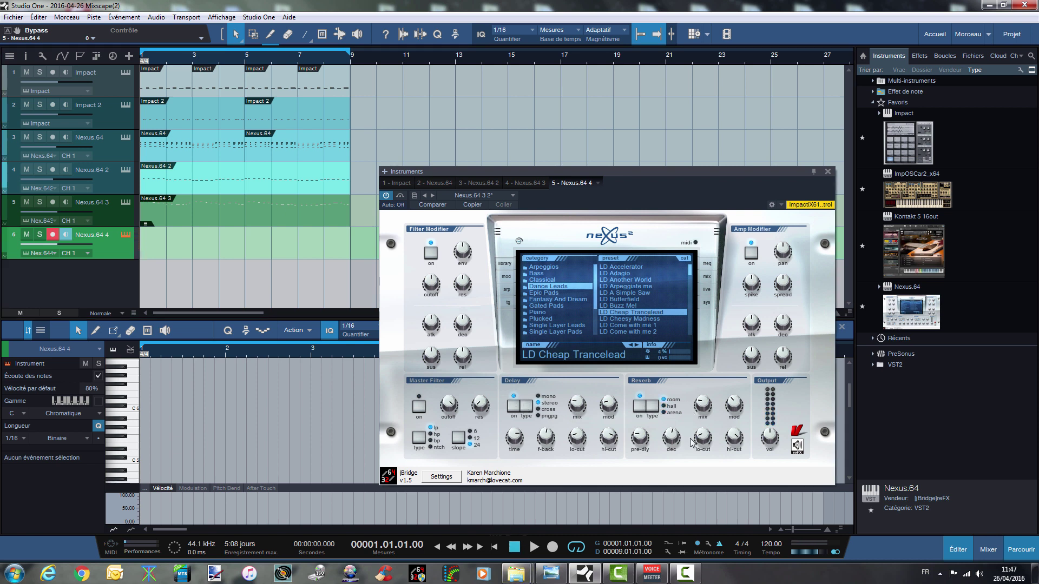
# Record a trial lead on the Nexus.64 4 track while switching from LD Cheesy Madness to the LD Double Square preset
pyautogui.moveTo(550, 430)
pyautogui.click(553, 548)
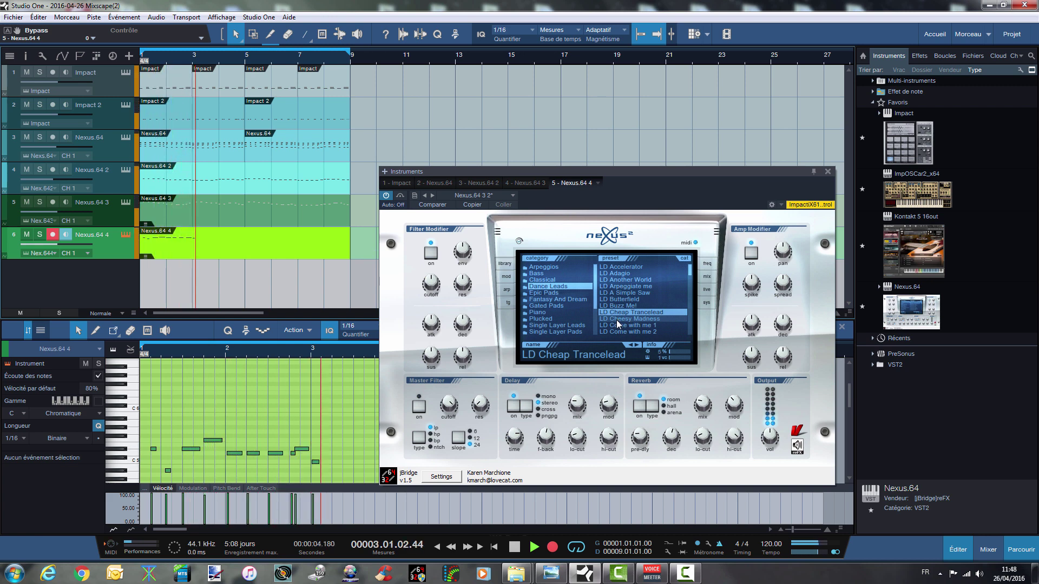
pyautogui.click(615, 320)
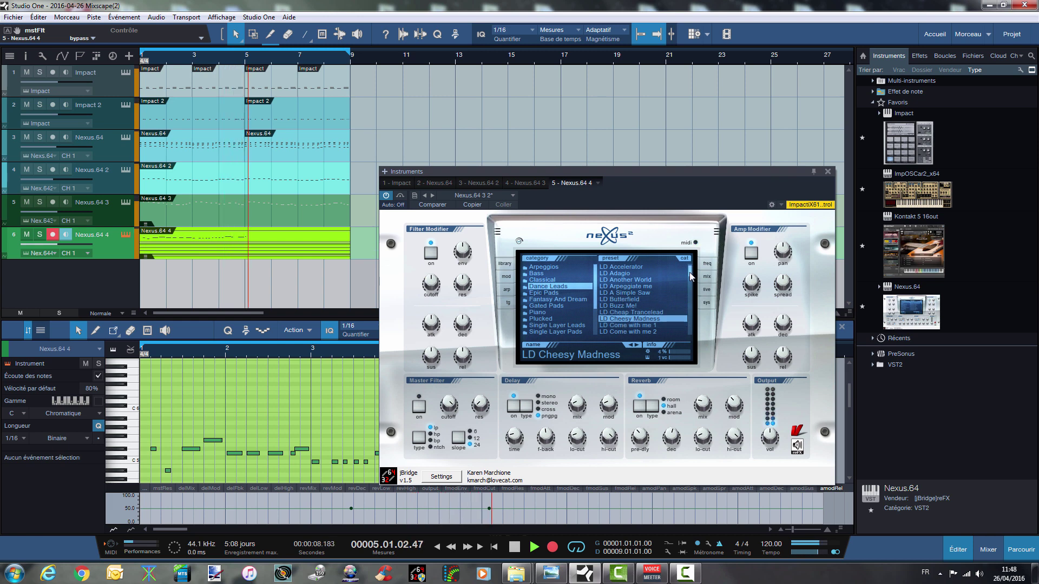
pyautogui.moveTo(690, 271); pyautogui.dragTo(689, 286)
pyautogui.scroll(-2, 686, 283)
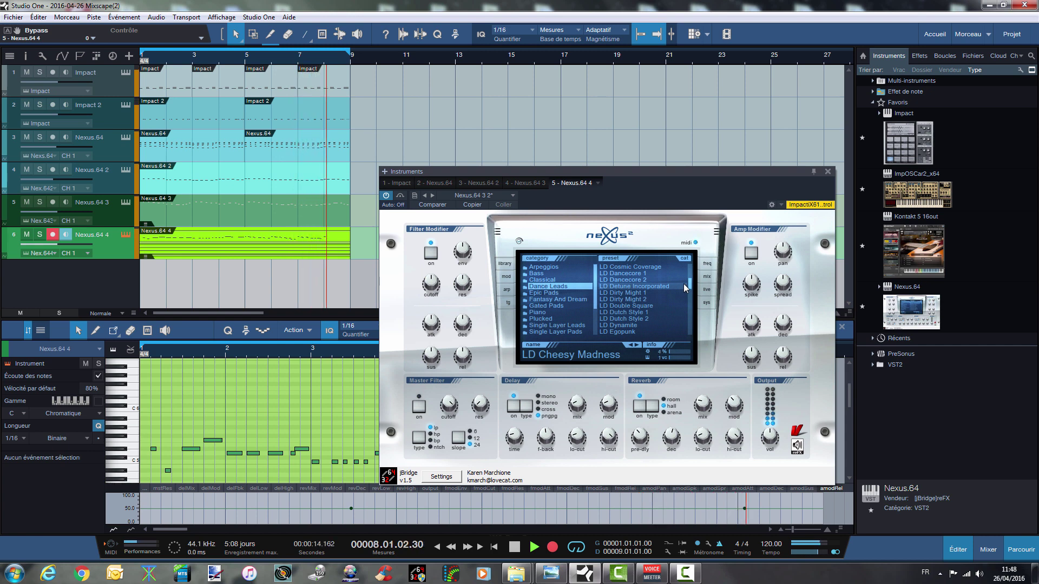
pyautogui.click(624, 306)
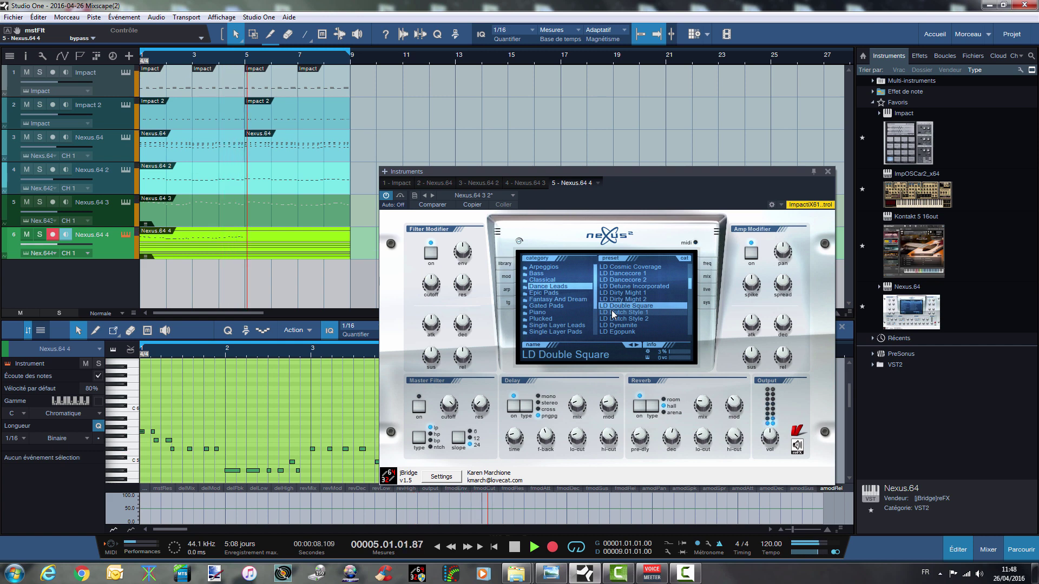
pyautogui.click(518, 547)
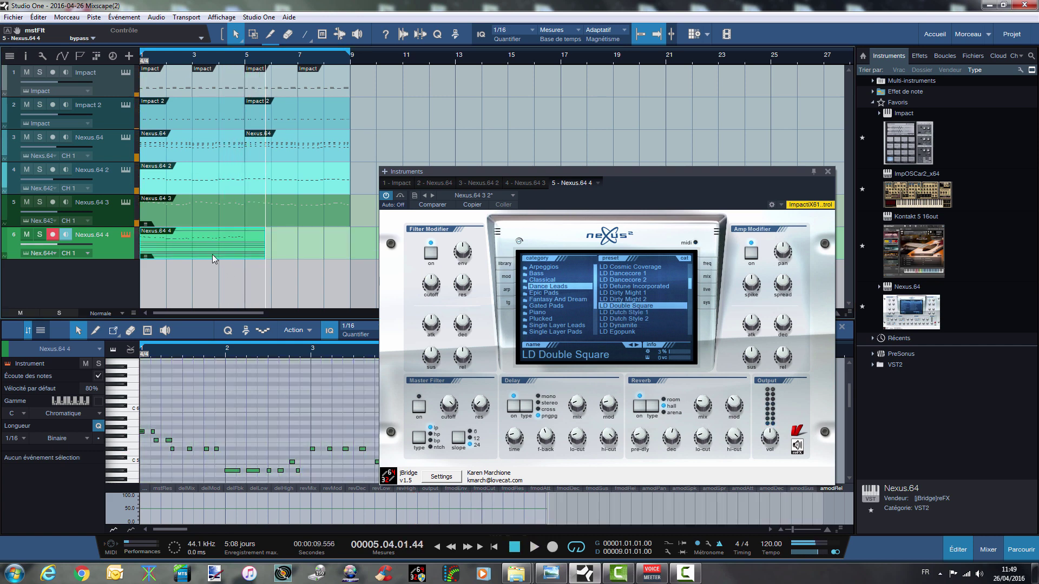
# Try shortening the recorded Nexus.64 4 clip to four bars and duplicating it over bars 5 to 8 during playback
pyautogui.click(513, 548)
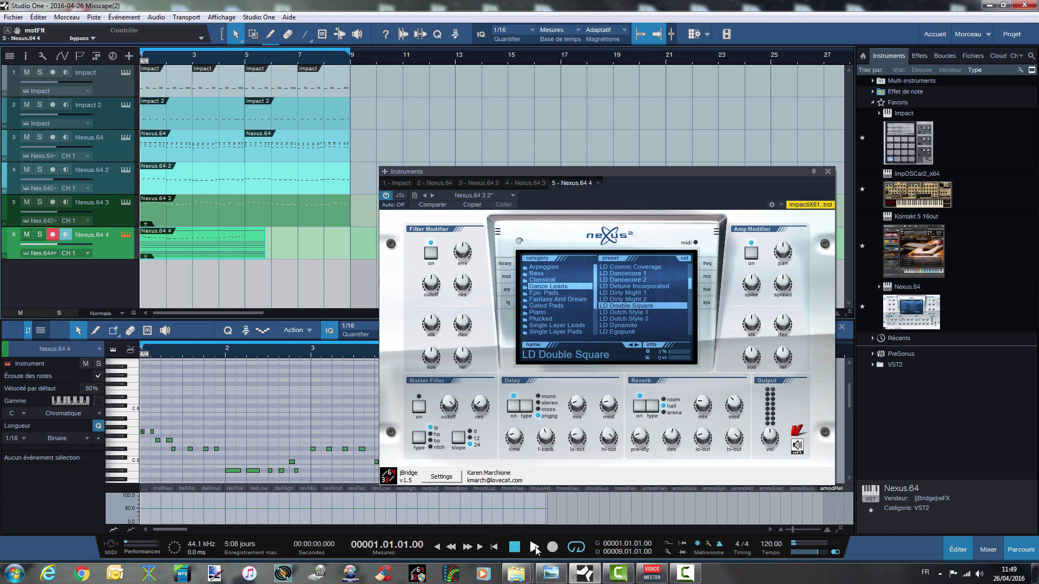
pyautogui.click(534, 548)
pyautogui.moveTo(265, 254); pyautogui.dragTo(249, 255)
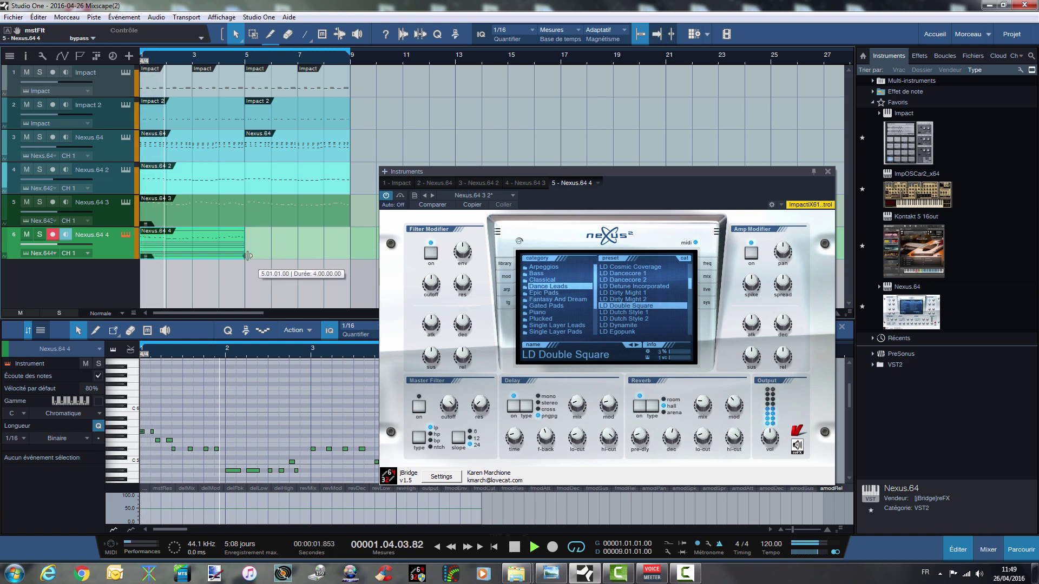
pyautogui.press('d')
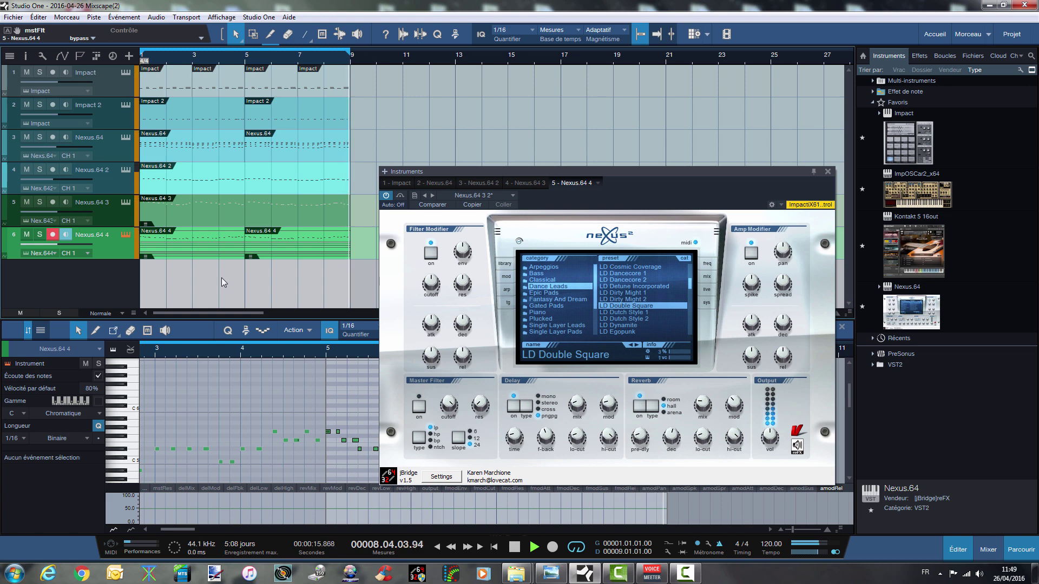
pyautogui.press('space')
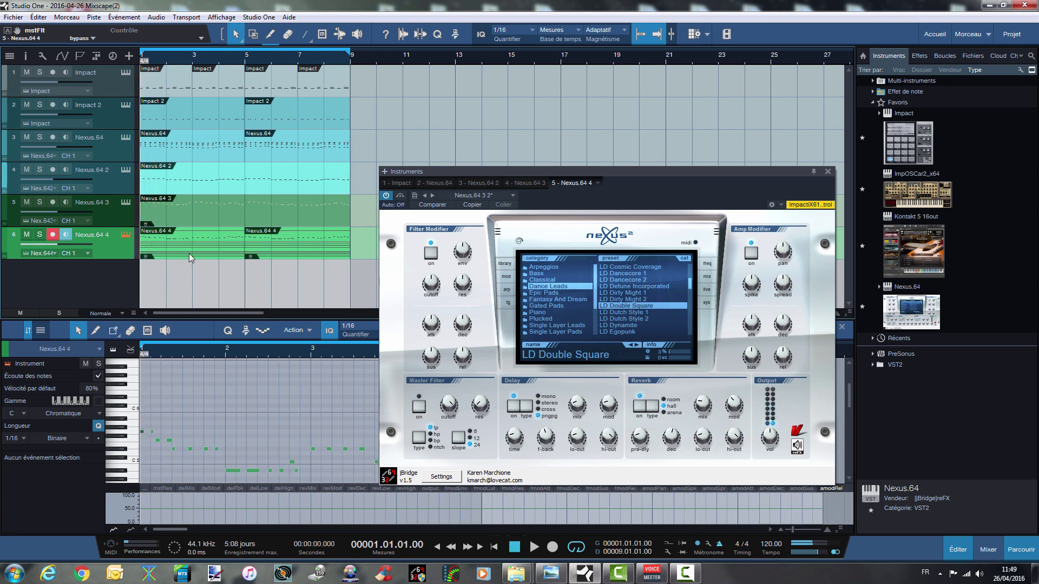
# Delete the trial lead clips and record a new eight-bar lead with LD Double Square on the Nexus.64 4 track
pyautogui.press('Delete')
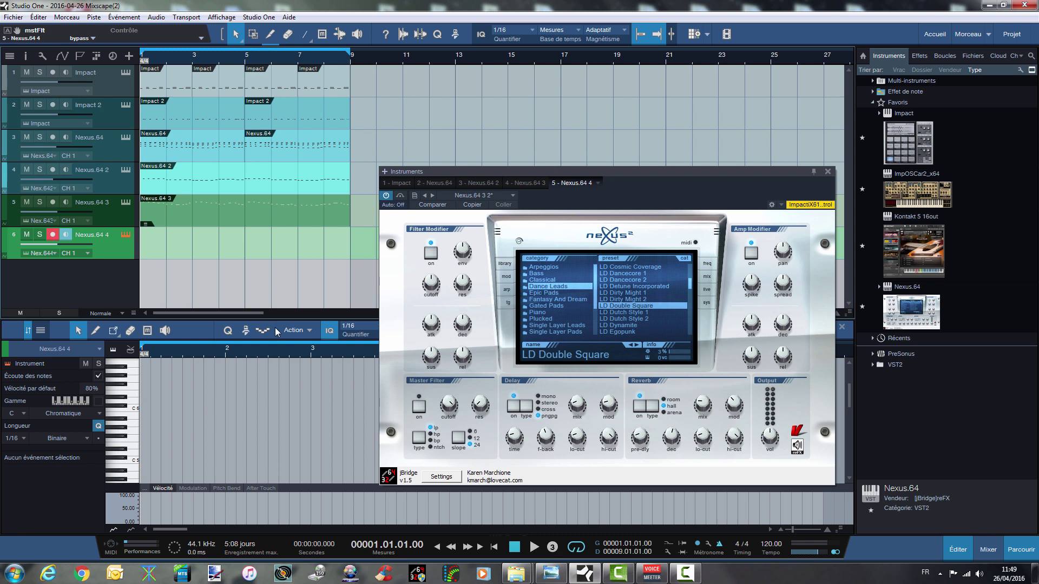
pyautogui.press('KP_Multiply')
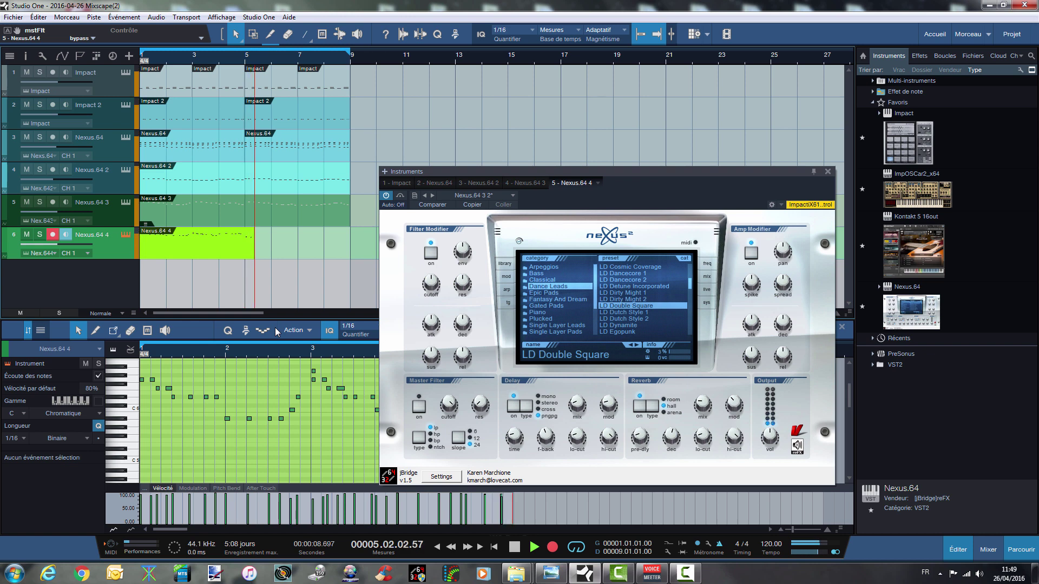
pyautogui.click(552, 547)
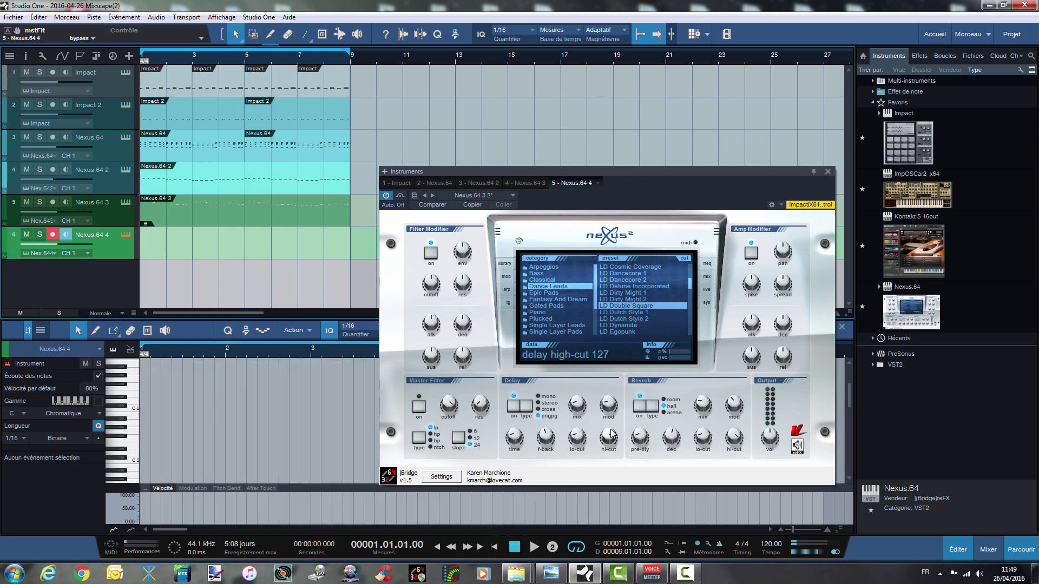
pyautogui.press('KP_Multiply')
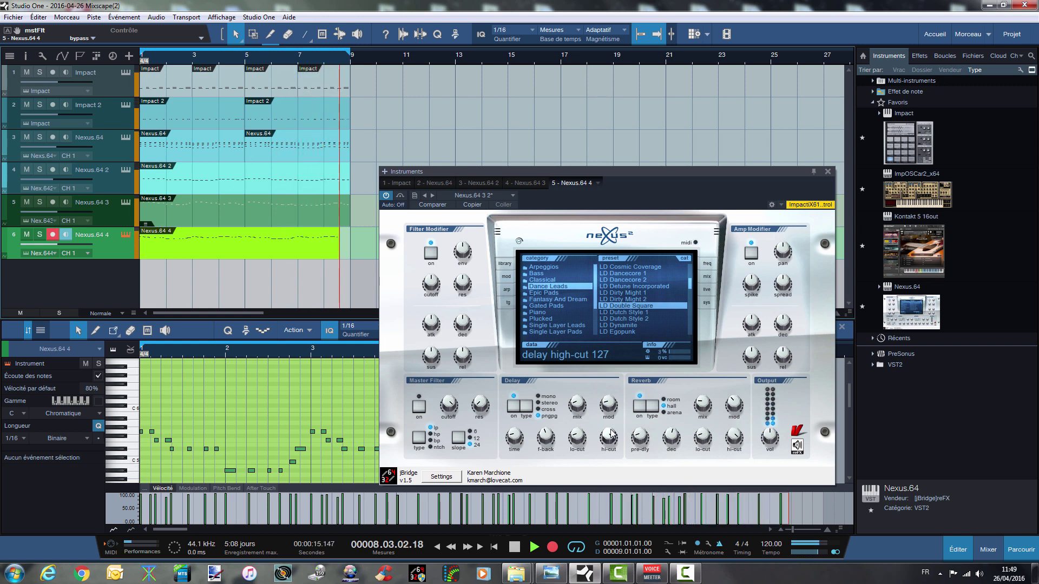
pyautogui.press('space')
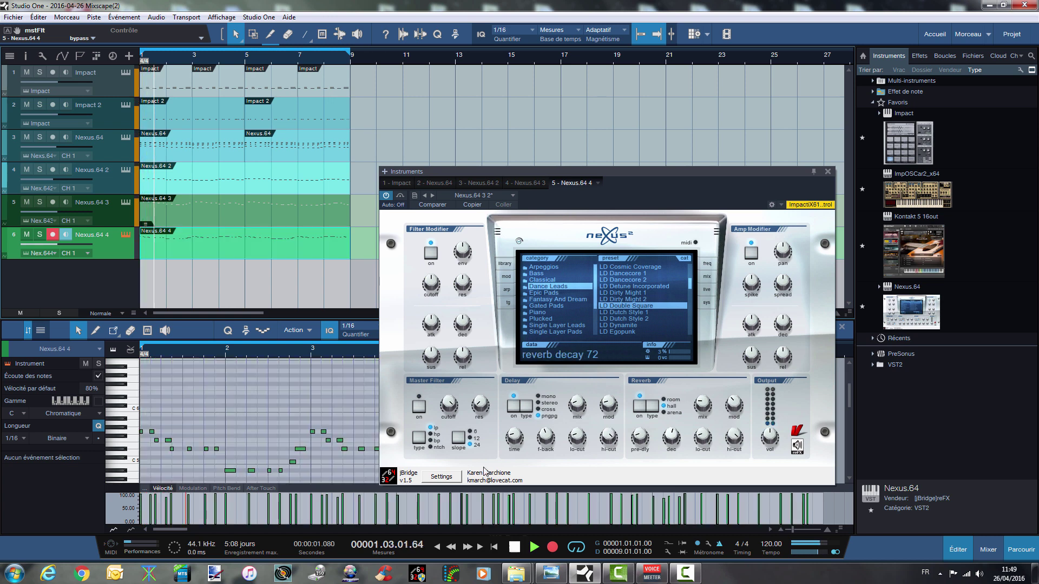
pyautogui.click(265, 267)
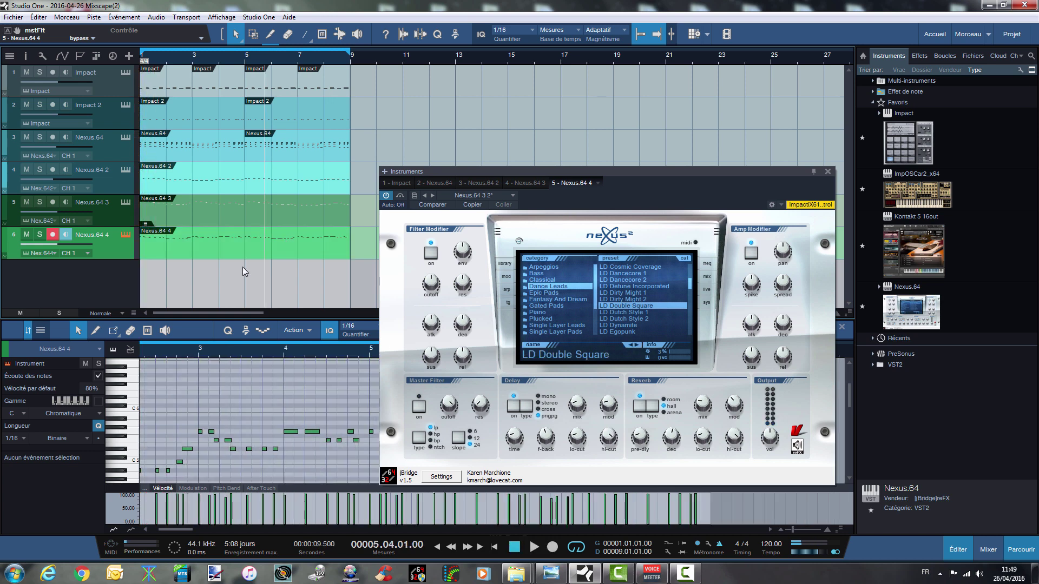
pyautogui.click(437, 547)
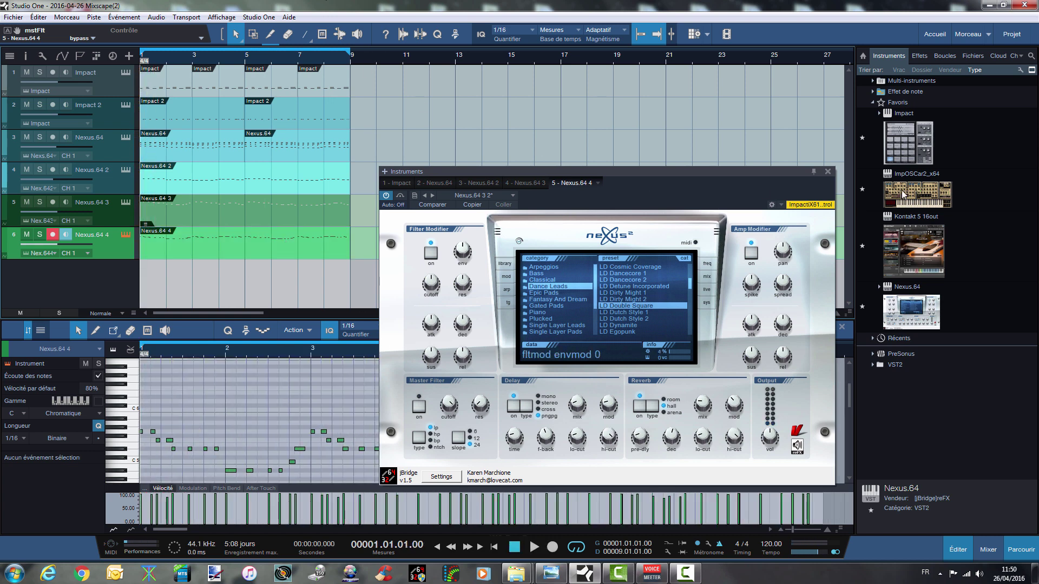
# Close the instrument window, select every clip in the eight-bar section, and duplicate them twice to fill 24 bars
pyautogui.click(828, 171)
pyautogui.click(477, 187)
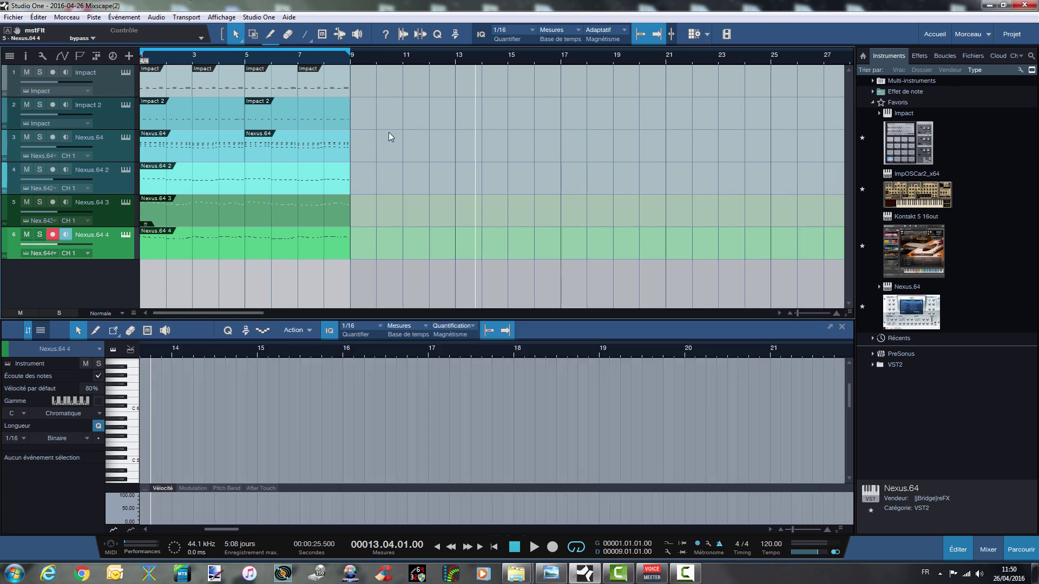
pyautogui.moveTo(372, 80); pyautogui.dragTo(92, 254)
pyautogui.press('d')
pyautogui.press('d')
pyautogui.press('w')
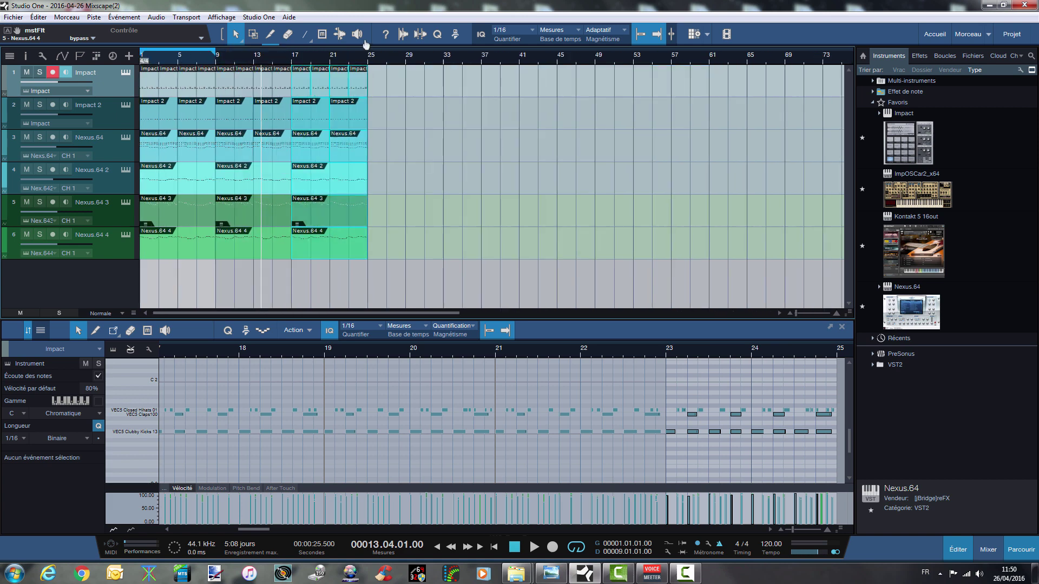
pyautogui.click(433, 162)
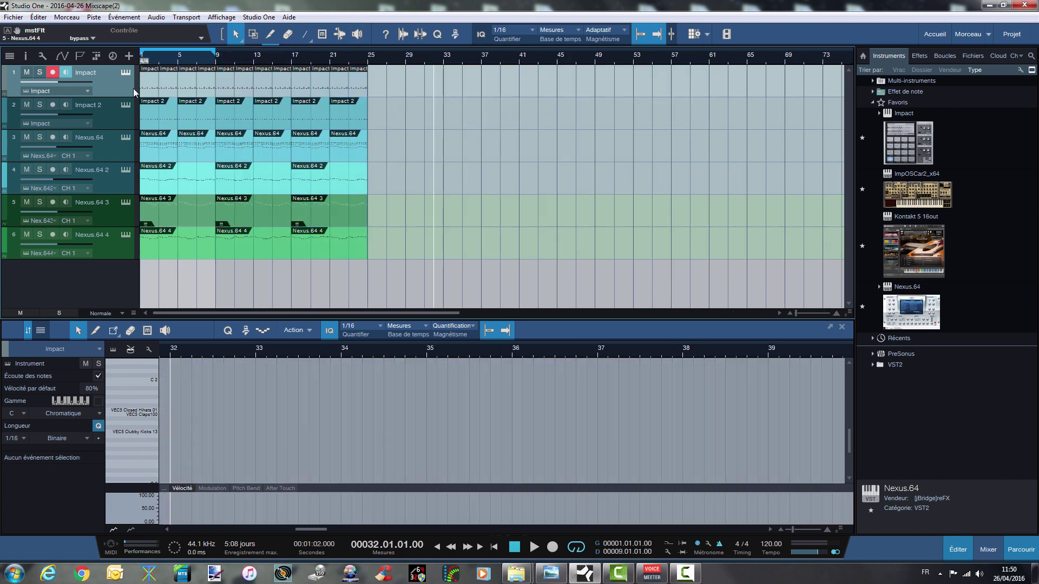
# Remove the clips in the first eight bars of the Impact drum track
pyautogui.moveTo(142, 89); pyautogui.dragTo(154, 92)
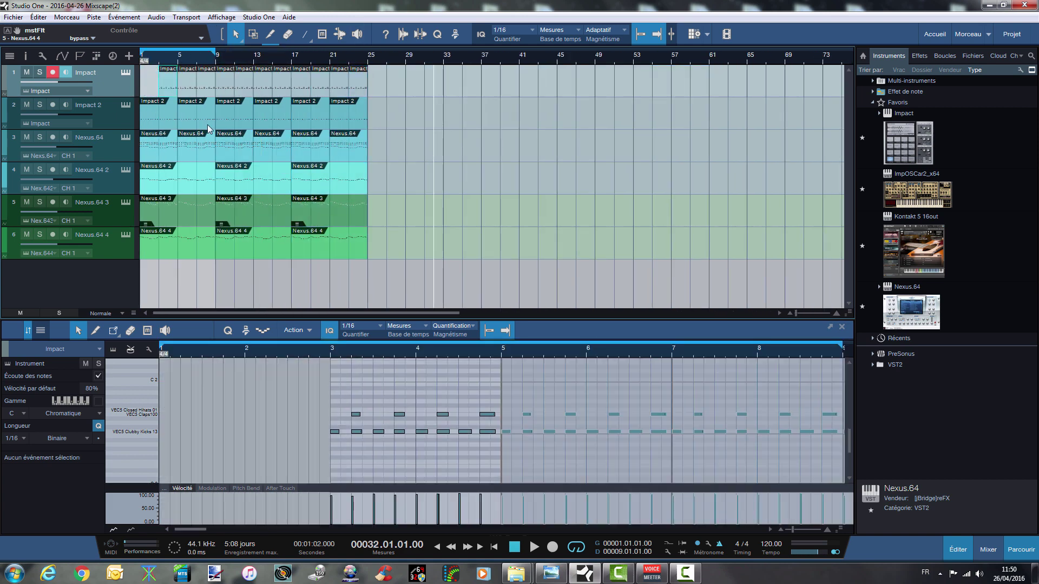
pyautogui.moveTo(191, 128); pyautogui.dragTo(183, 99)
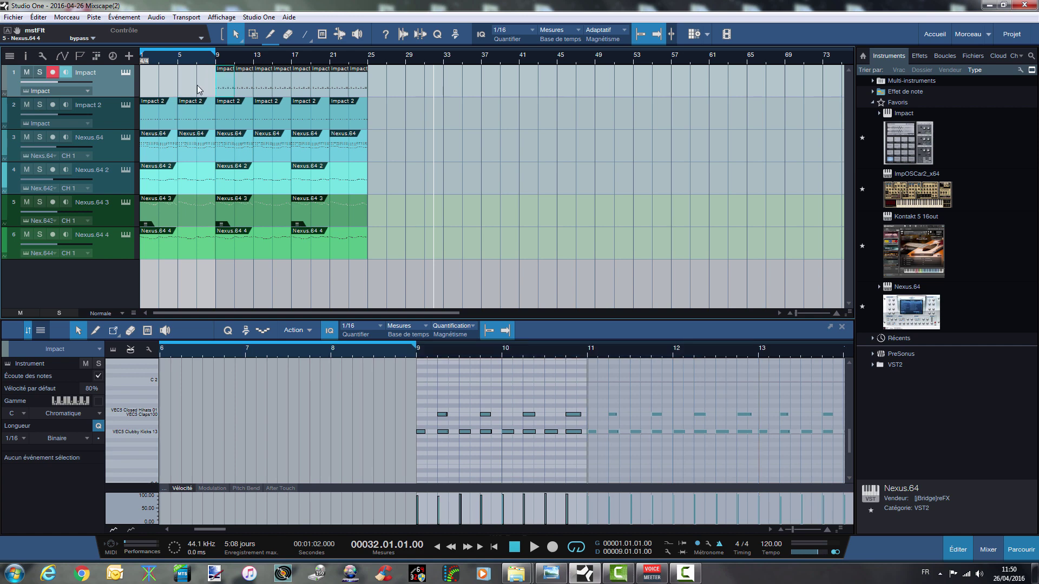
# Delete the clap notes from the four Impact clips spanning bars 9 to 16
pyautogui.moveTo(231, 277); pyautogui.dragTo(289, 78)
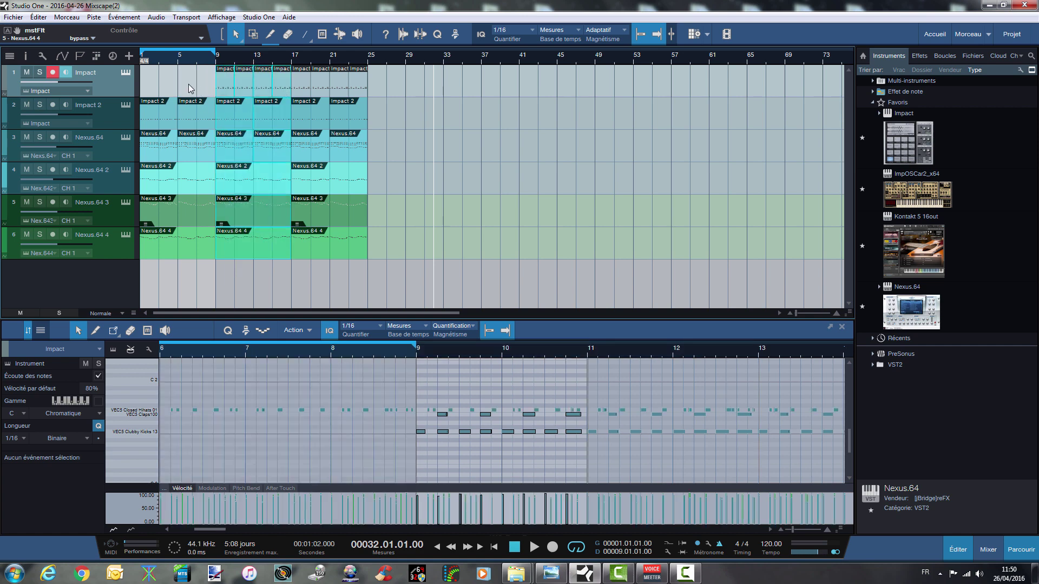
pyautogui.click(227, 82)
pyautogui.moveTo(204, 86); pyautogui.dragTo(280, 86)
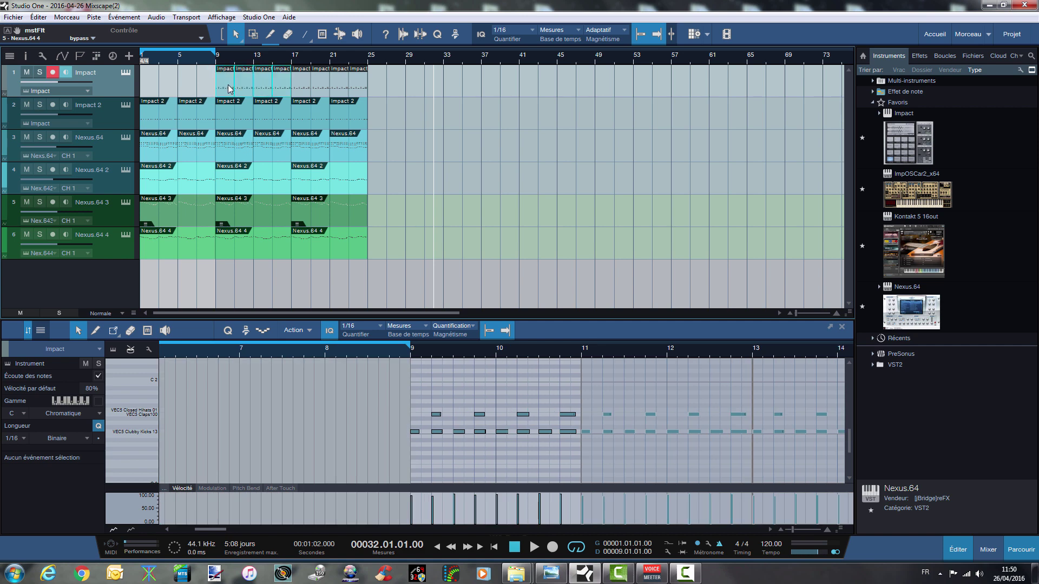
pyautogui.moveTo(183, 407); pyautogui.dragTo(297, 412)
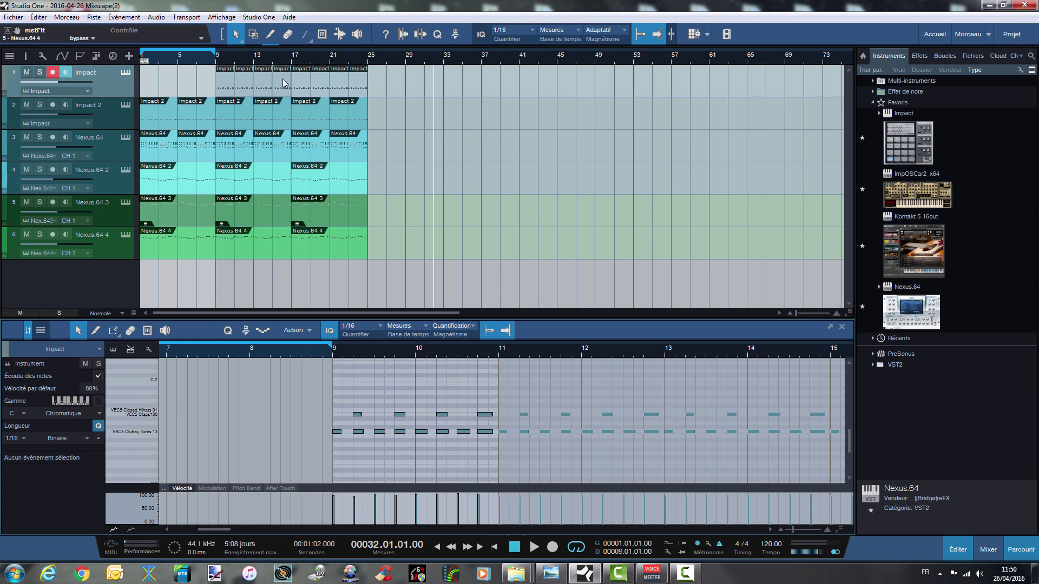
pyautogui.moveTo(323, 397); pyautogui.dragTo(726, 420)
pyautogui.press('Delete')
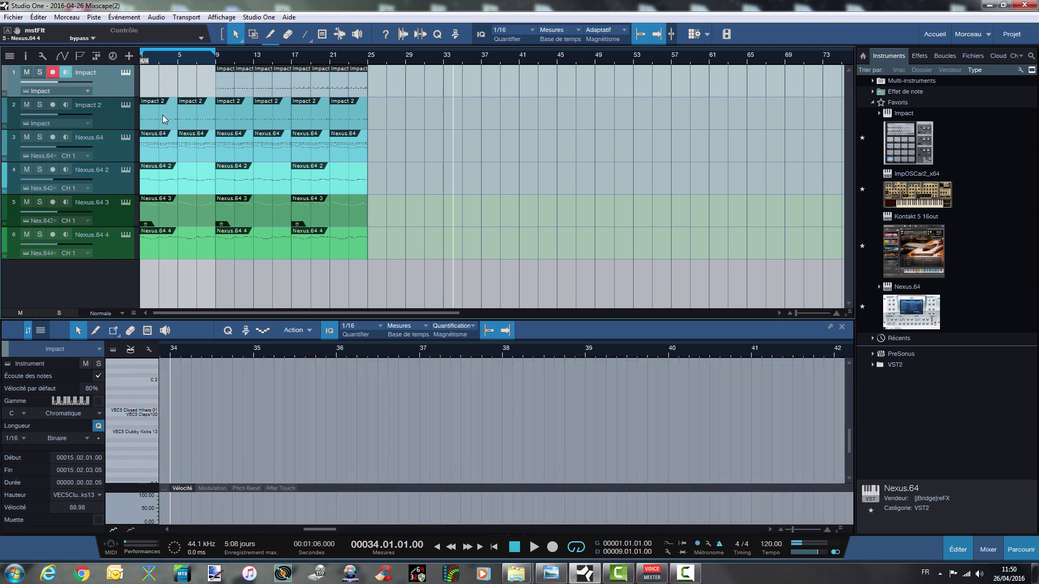
# Play the Nexus.64 2 bass part in solo and make a complete duplicate of its track
pyautogui.click(156, 178)
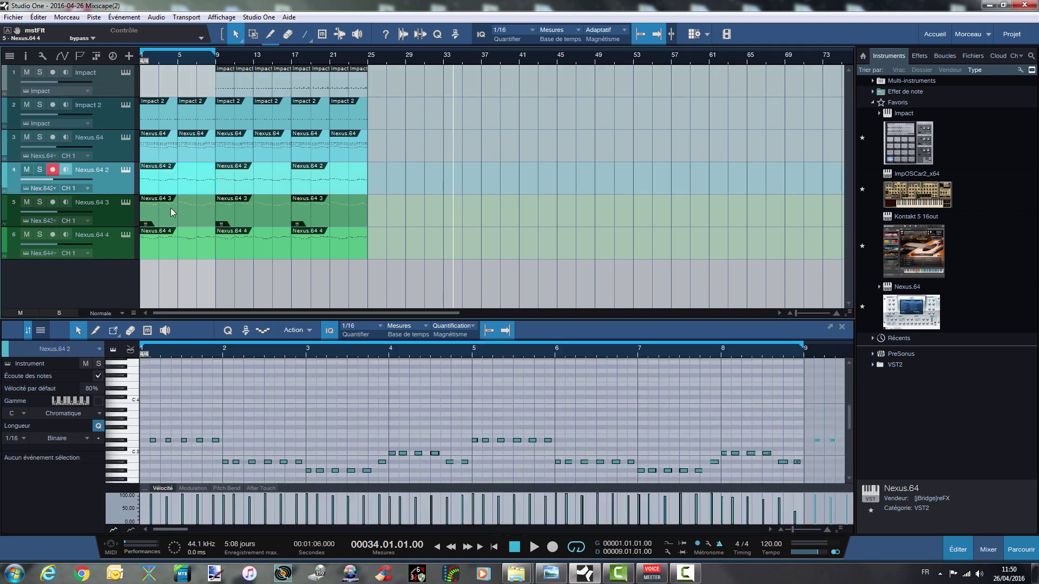
pyautogui.click(40, 171)
pyautogui.click(177, 60)
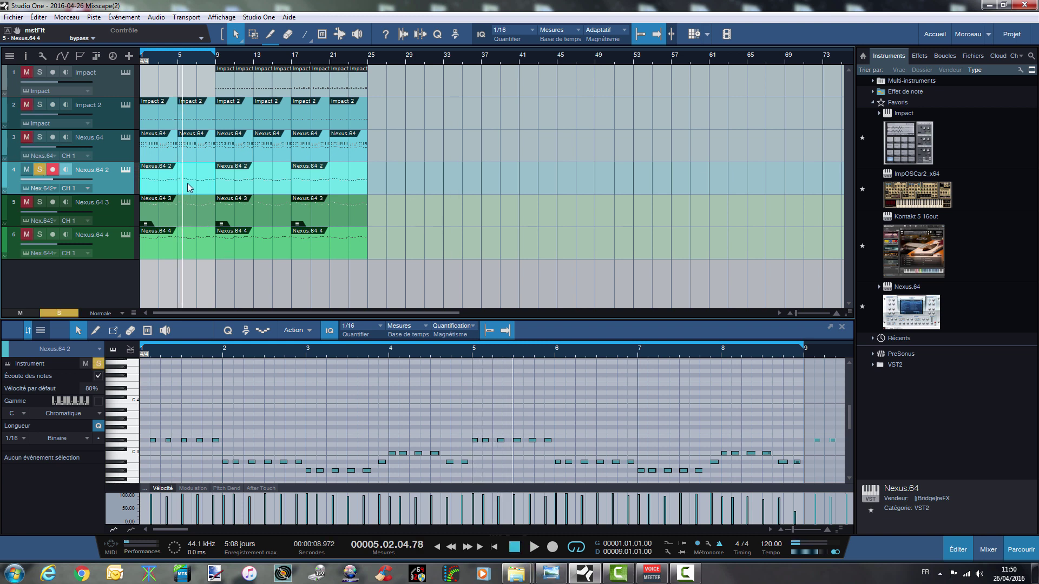
pyautogui.click(42, 170)
pyautogui.rightClick(115, 176)
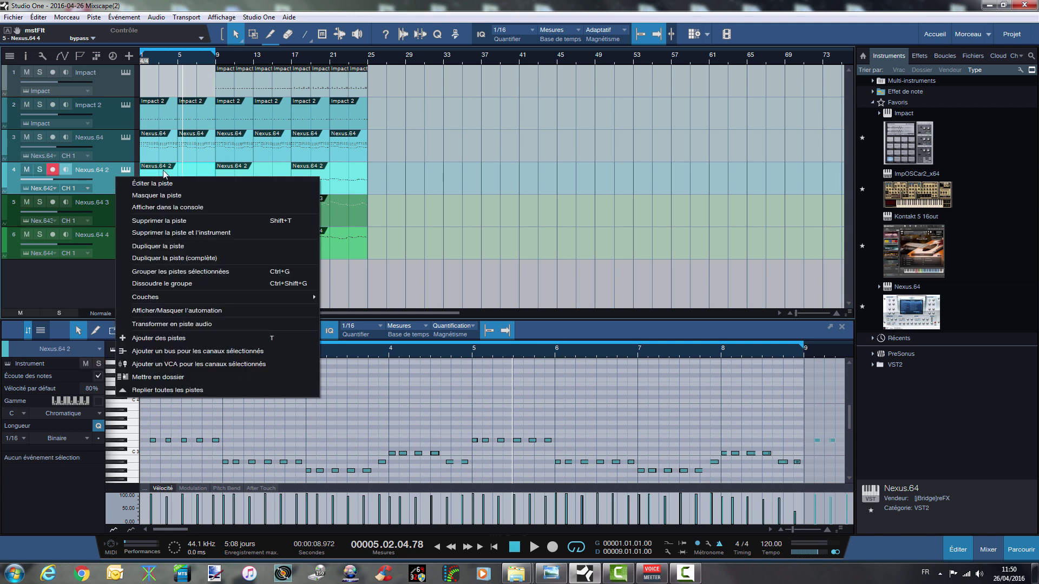
pyautogui.click(176, 258)
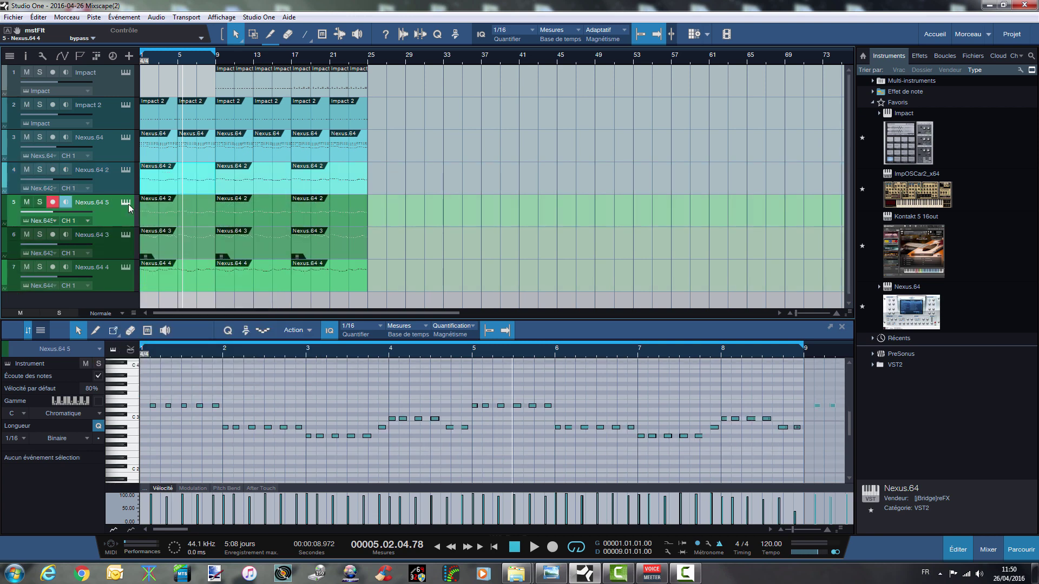
# Load the BA Basic Sine preset in the duplicated bass track's Nexus and close the instrument window
pyautogui.click(127, 203)
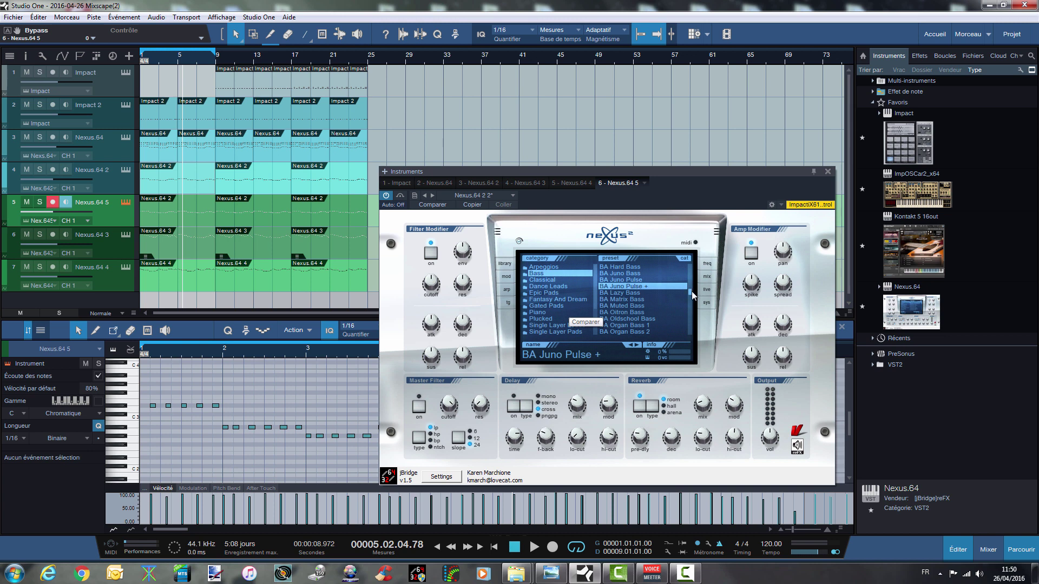
pyautogui.moveTo(691, 291); pyautogui.dragTo(647, 264)
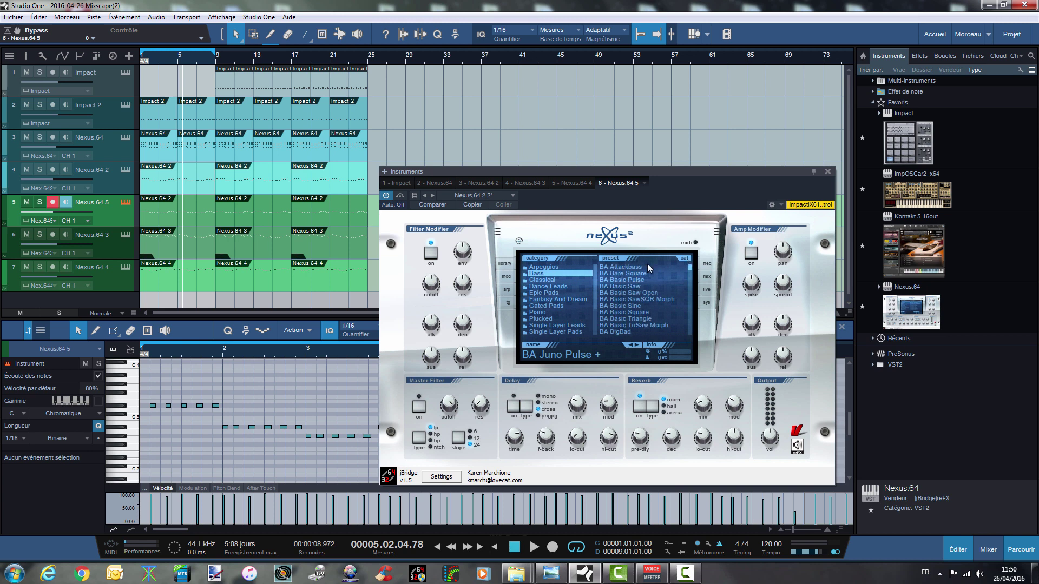
pyautogui.click(638, 306)
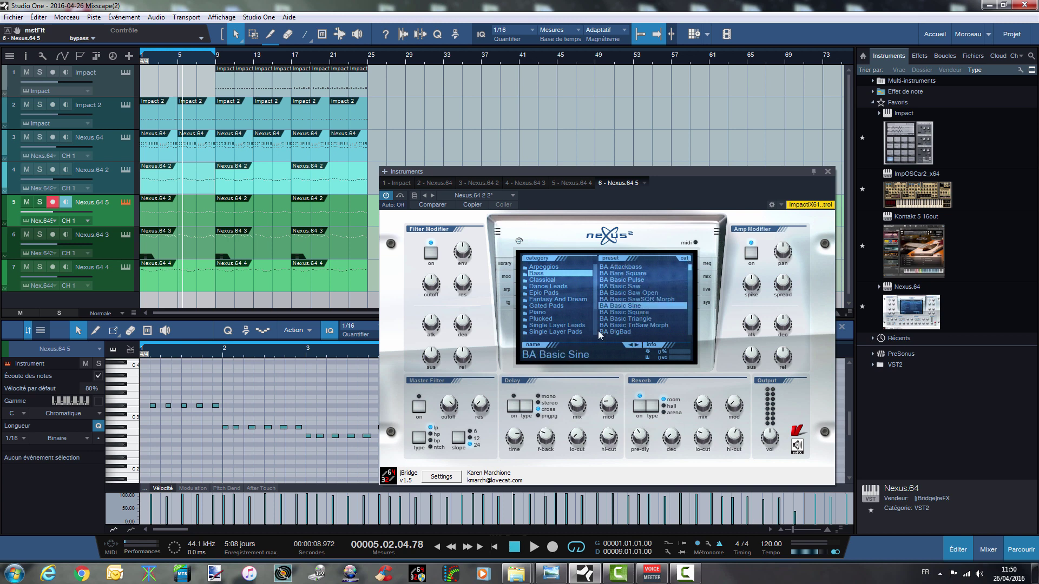
pyautogui.moveTo(778, 172); pyautogui.dragTo(706, 161)
pyautogui.click(756, 161)
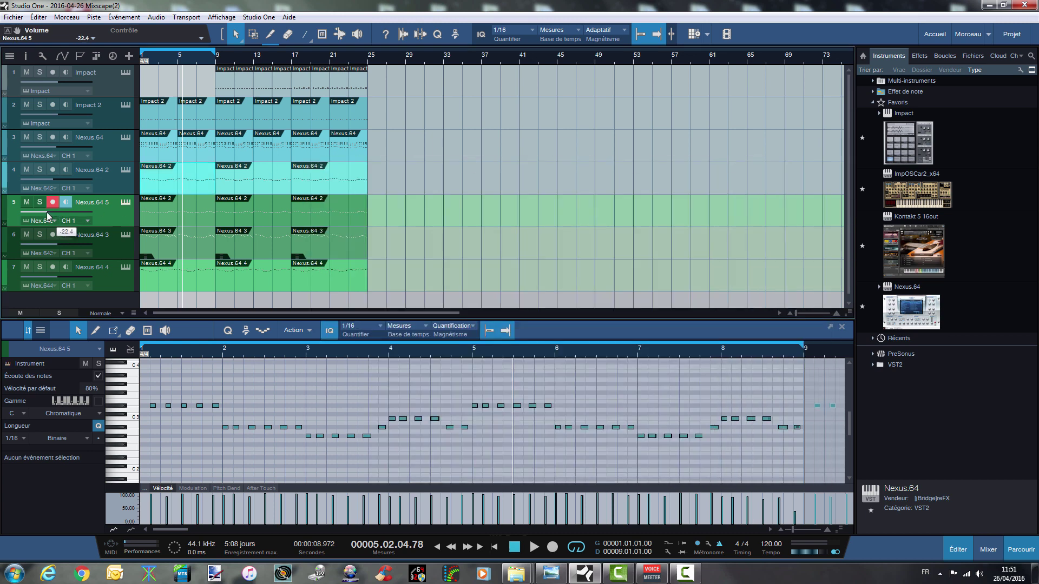
# Lower the Nexus.64 5 track's volume to -23.1 dB and play it in solo from bar 9
pyautogui.moveTo(46, 212); pyautogui.dragTo(74, 198)
pyautogui.click(215, 64)
pyautogui.press('space')
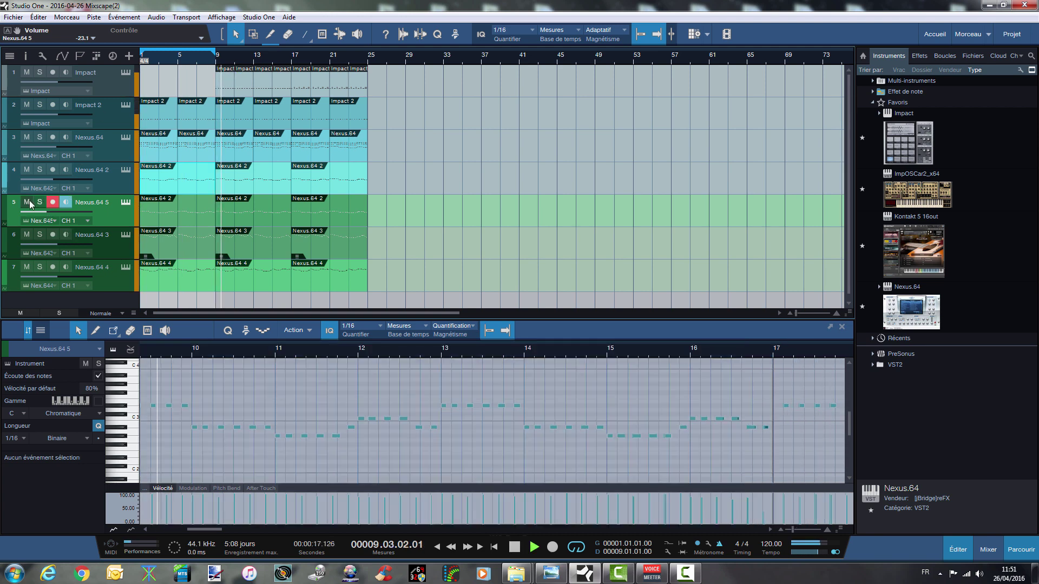
pyautogui.click(40, 202)
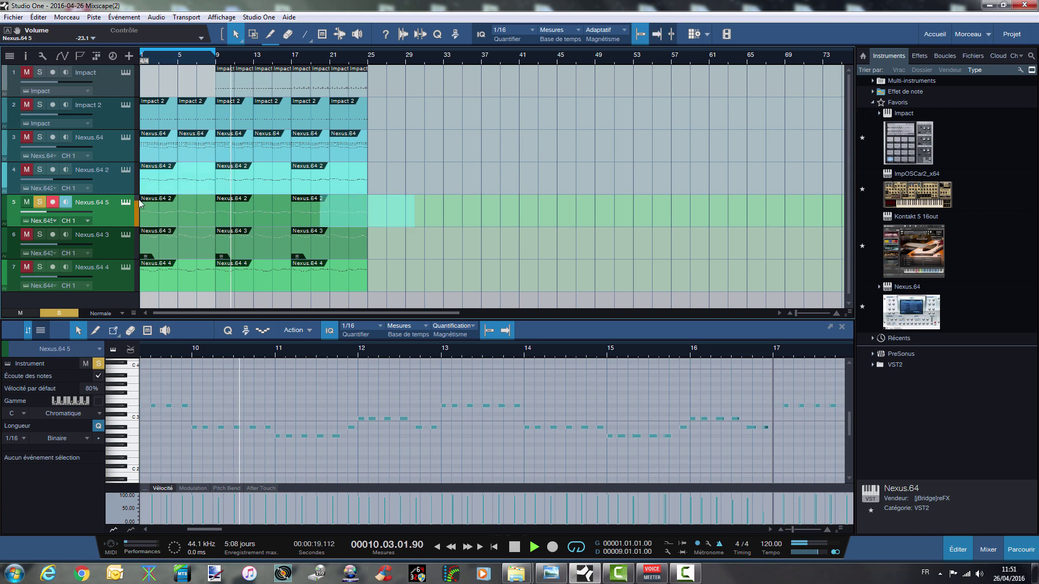
# Transpose the Nexus.64 5 notes in bars 9 to 24 down one octave
pyautogui.click(167, 205)
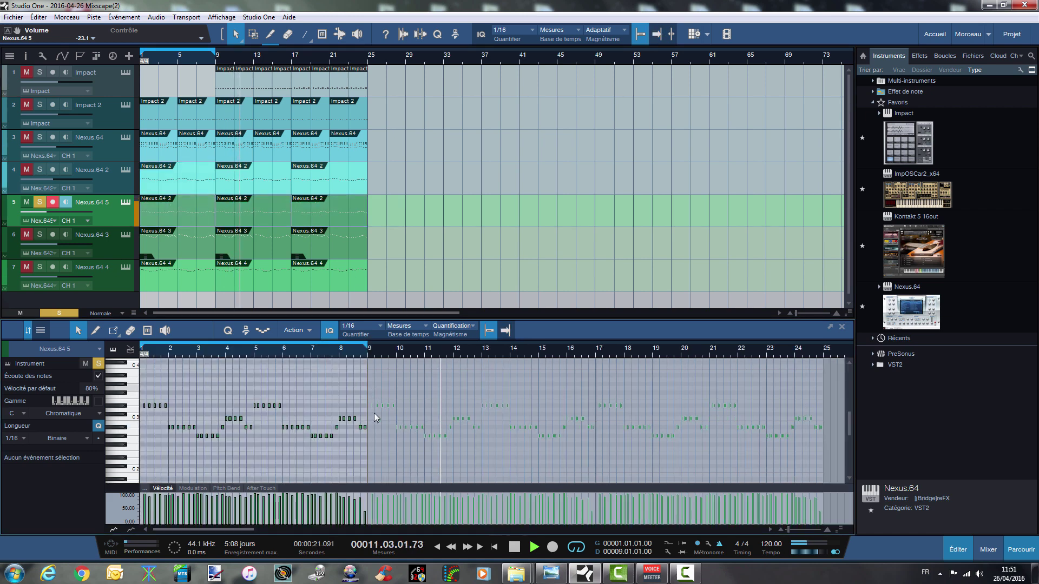
pyautogui.moveTo(371, 387); pyautogui.dragTo(848, 452)
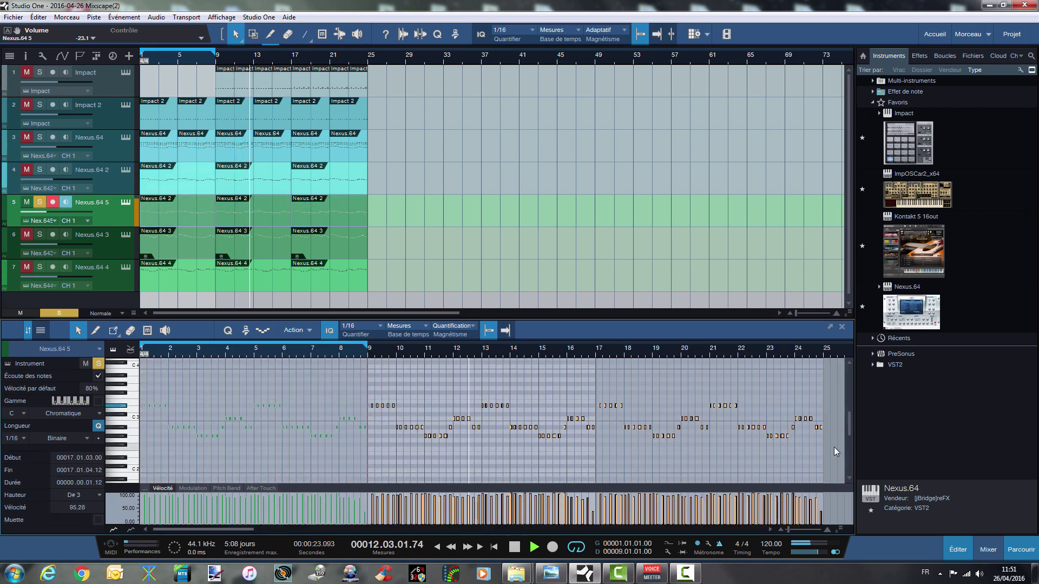
pyautogui.hotkey('shift', 'Down')
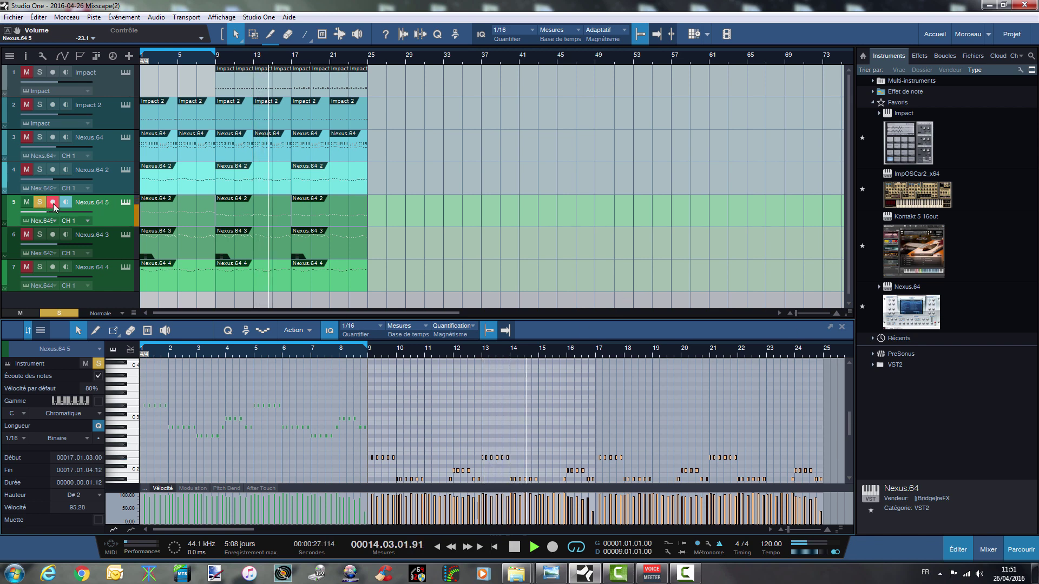
# Show the mixer, raise the Nexus.64 5 track's volume to -19.9 dB, and end its solo playback
pyautogui.click(988, 549)
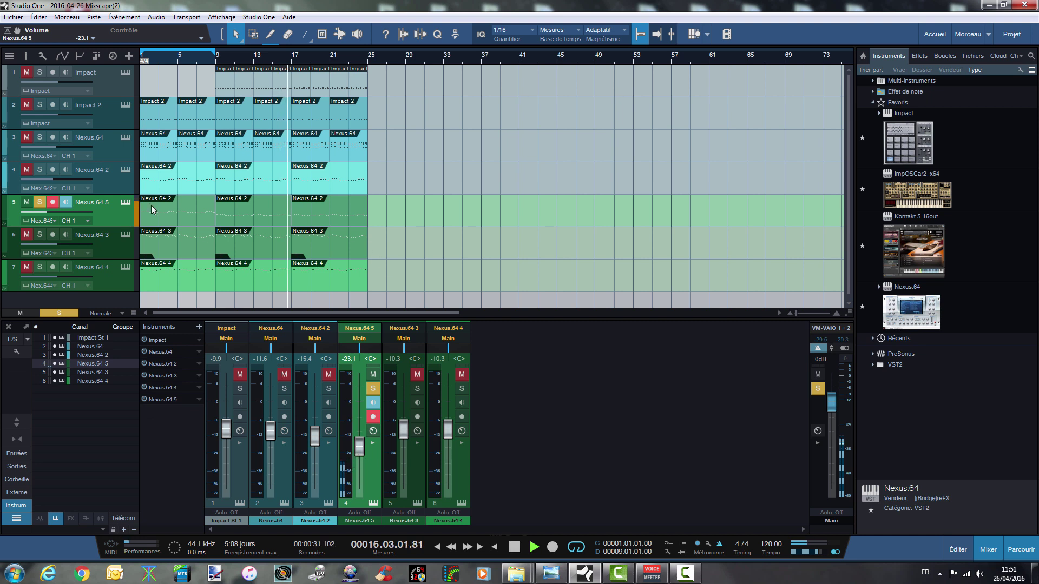
pyautogui.moveTo(43, 213); pyautogui.dragTo(50, 212)
pyautogui.click(39, 202)
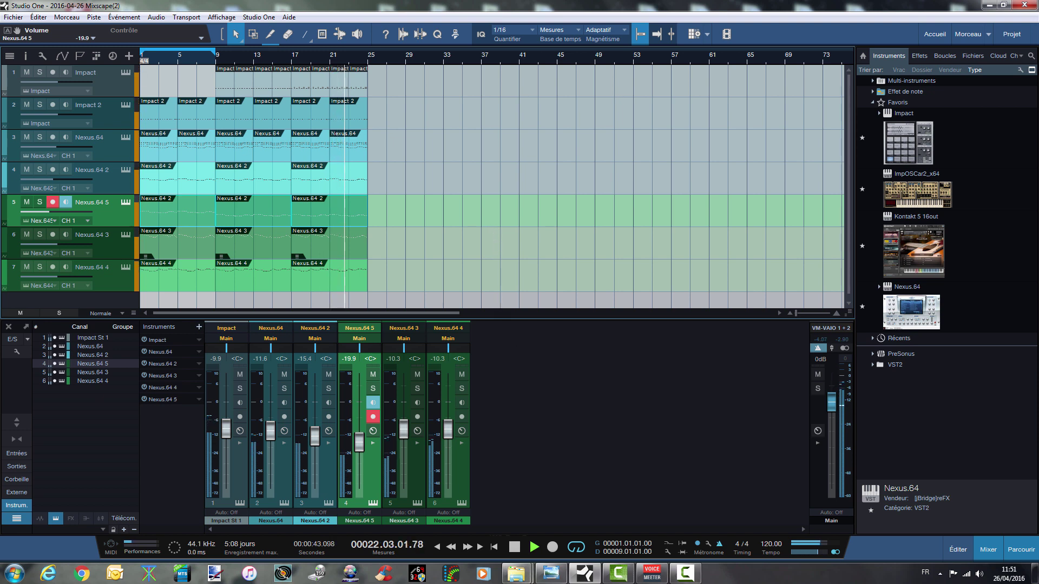
pyautogui.click(516, 548)
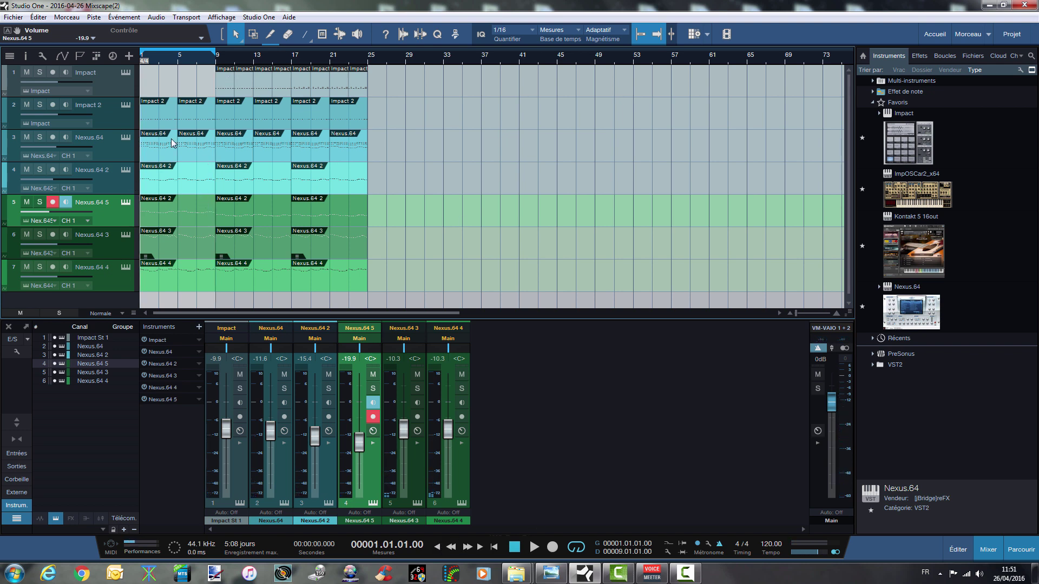
# During playback from the start, mute the Nexus.64 2 track and delete its clip in bars 1 to 8
pyautogui.click(534, 547)
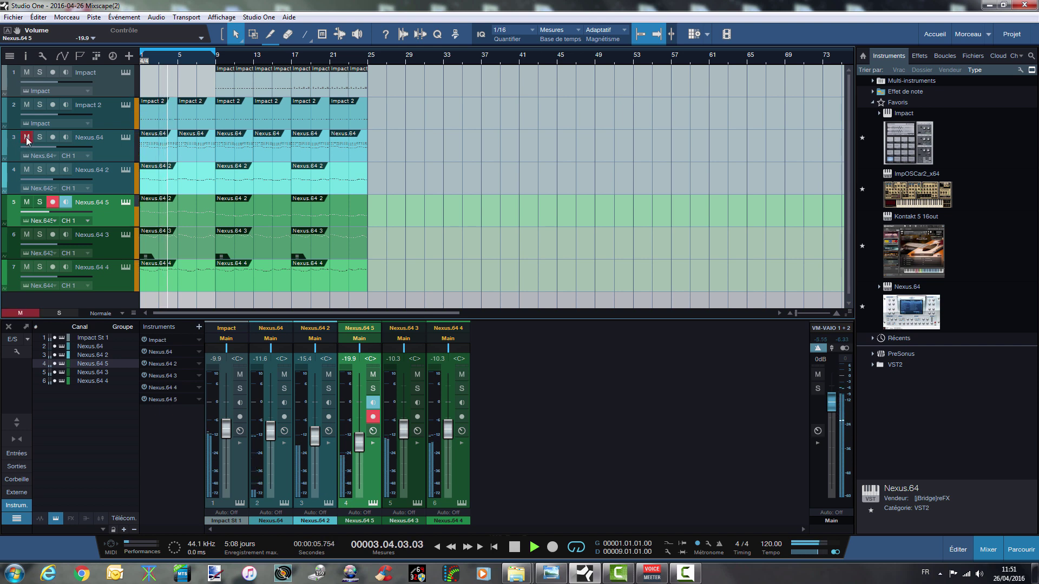
pyautogui.click(163, 176)
pyautogui.hotkey('shift', 'm')
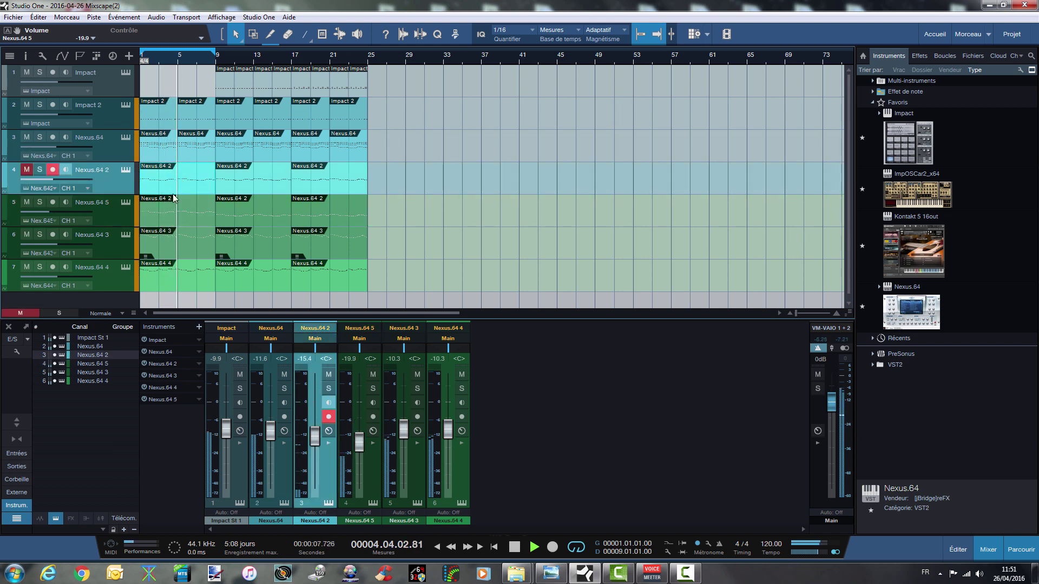
pyautogui.press('Delete')
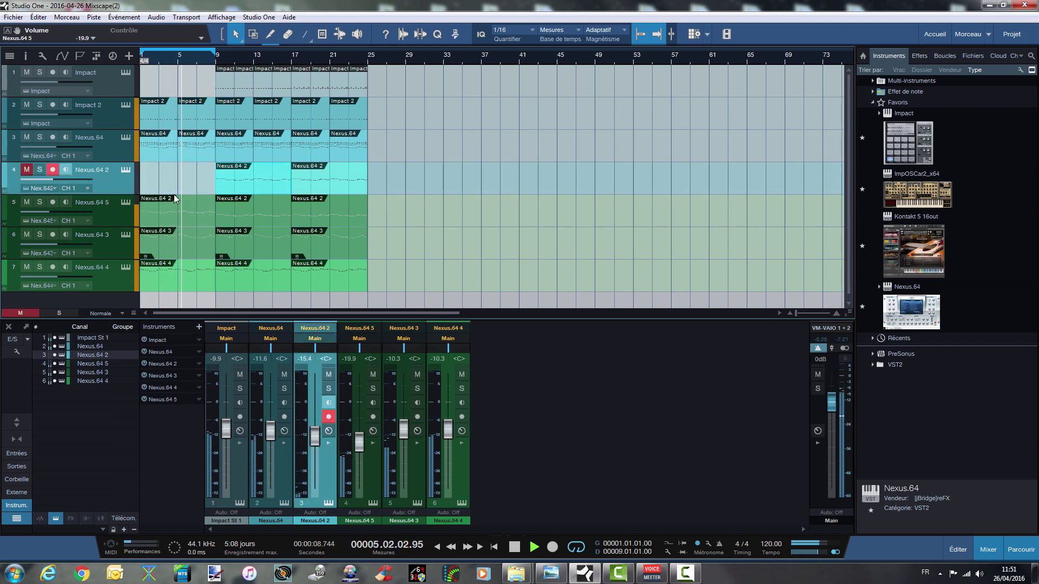
# Mute the Nexus.64 5 track and delete its clips in bars 1 to 16
pyautogui.click(26, 202)
pyautogui.press('Delete')
pyautogui.press('Delete')
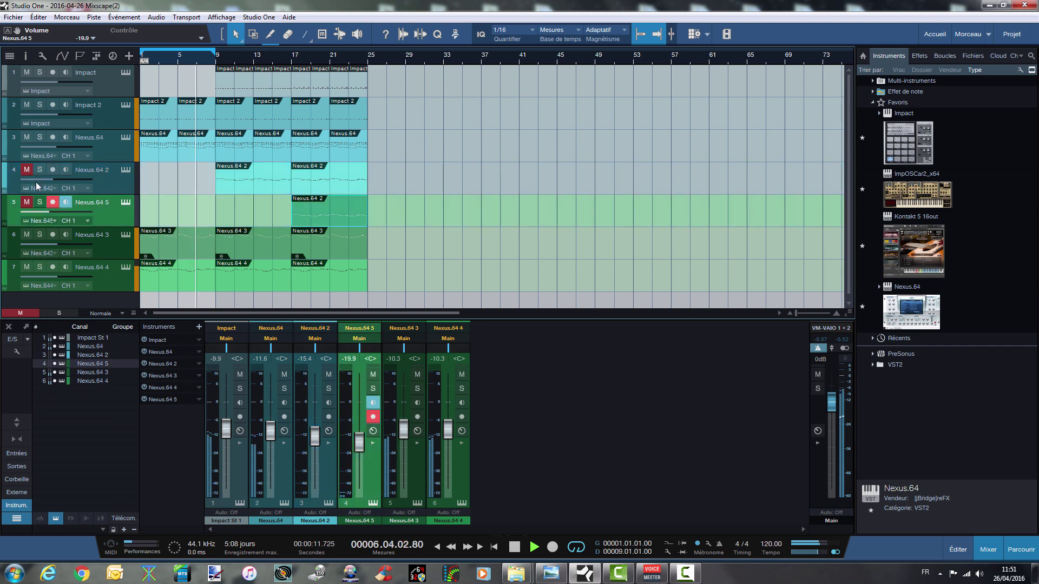
# Unmute both bass tracks and delete the Nexus.64 4 lead clip in bars 1 to 8
pyautogui.click(26, 172)
pyautogui.click(171, 272)
pyautogui.press('Delete')
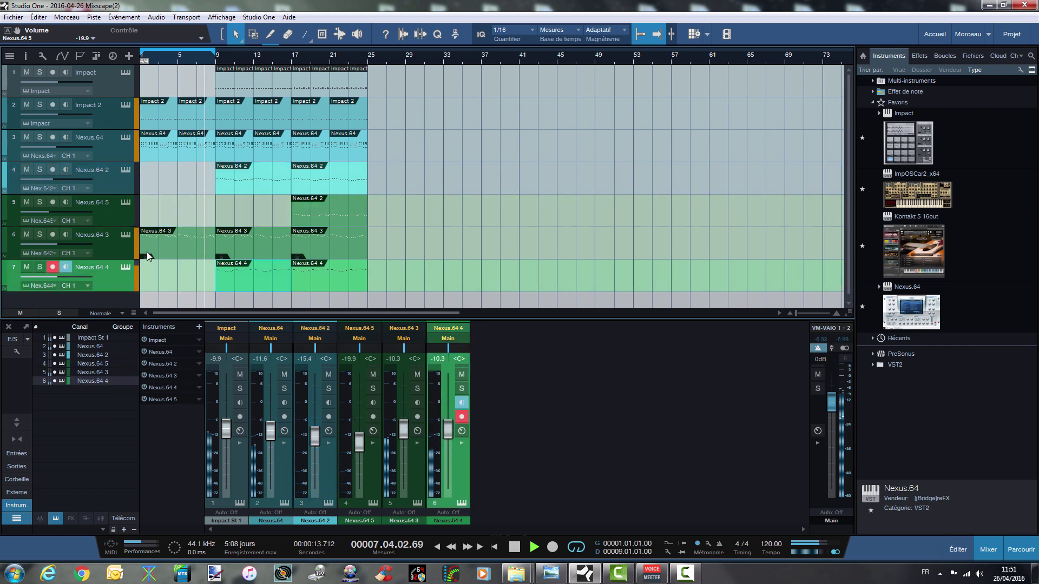